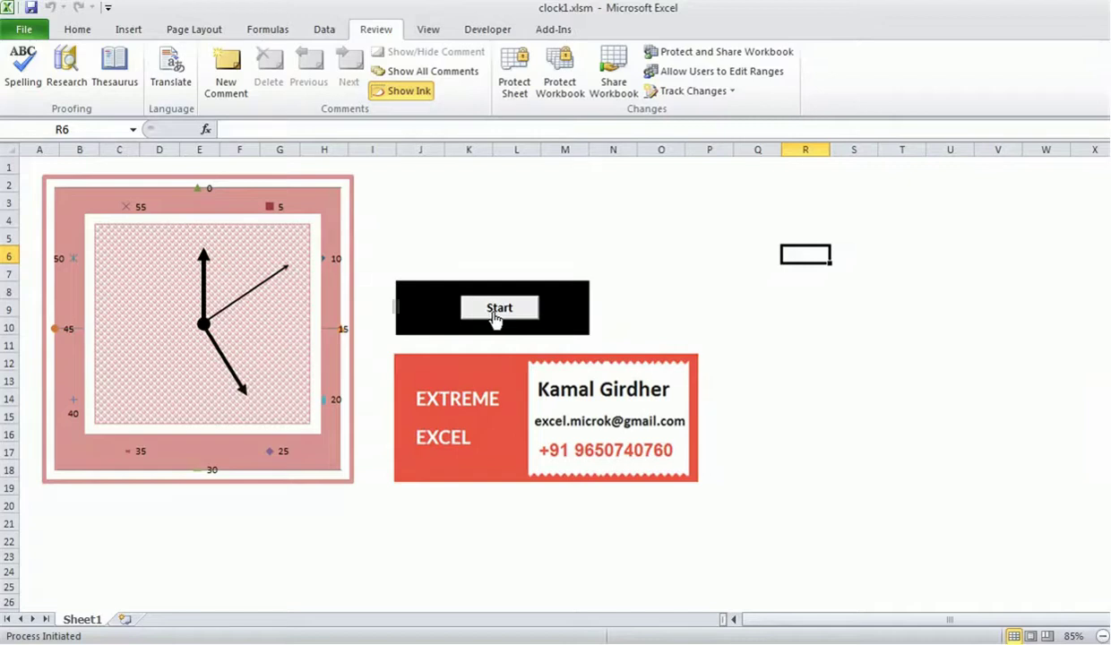
# Step: Start and stop the analog clock on Sheet1 several times to watch how its second hand runs
pyautogui.click(494, 314)
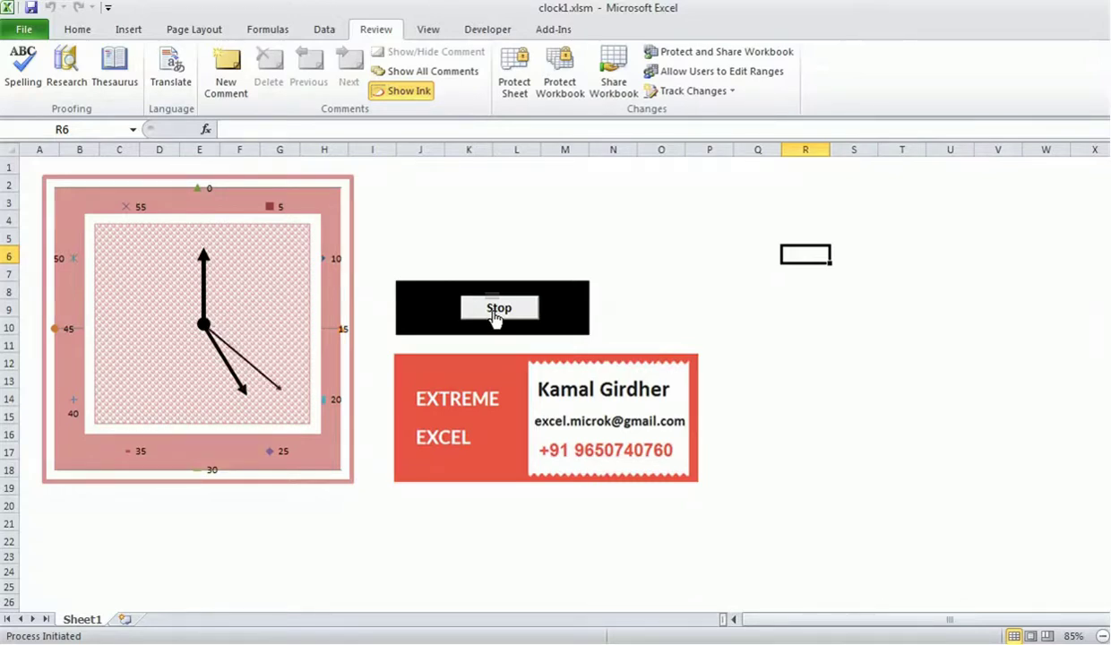
pyautogui.click(496, 310)
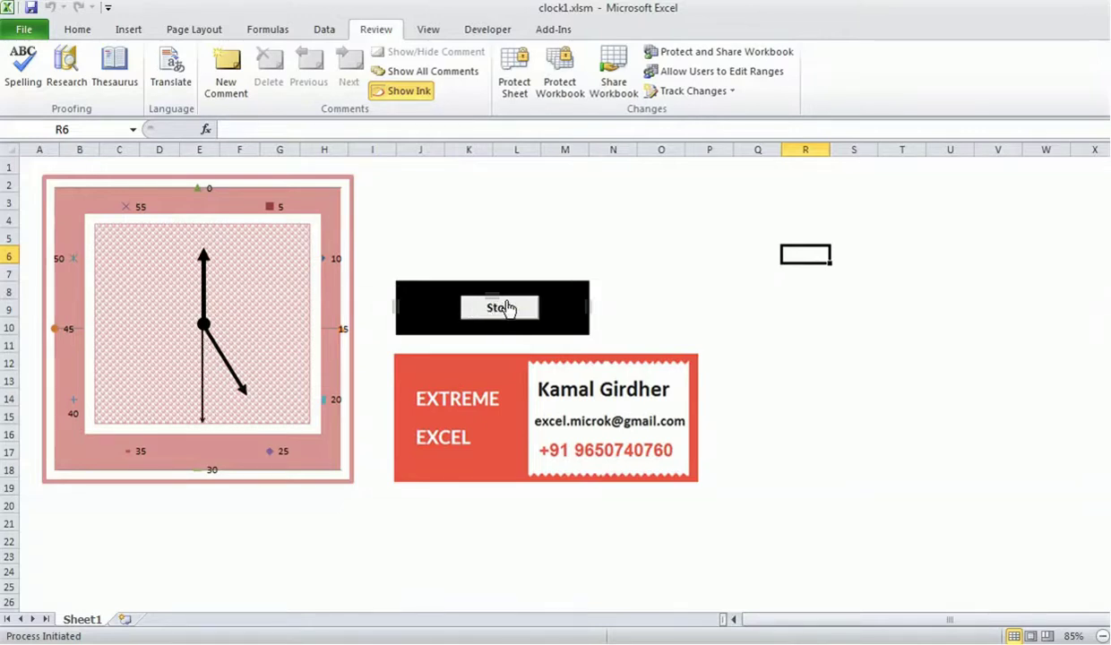
pyautogui.click(509, 308)
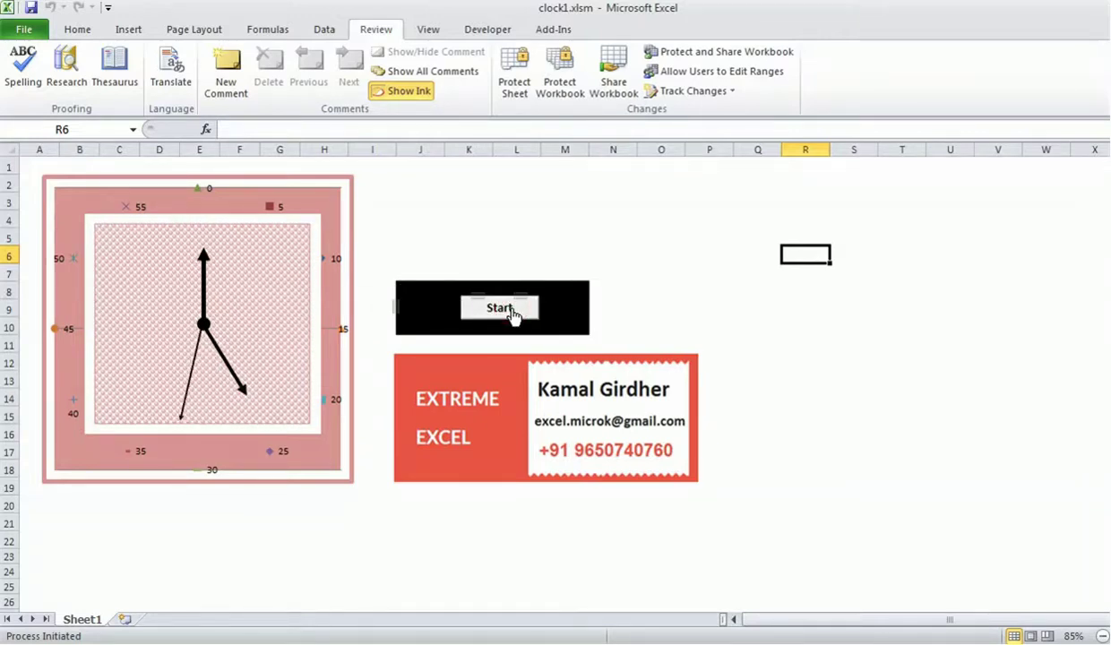
pyautogui.click(526, 316)
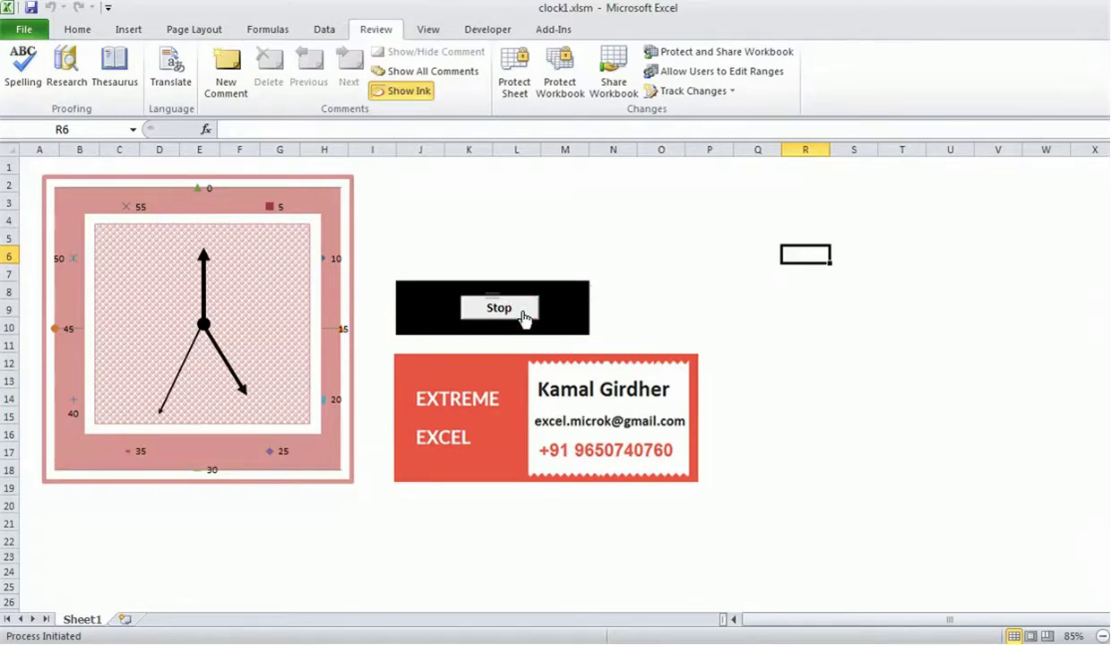
pyautogui.click(525, 316)
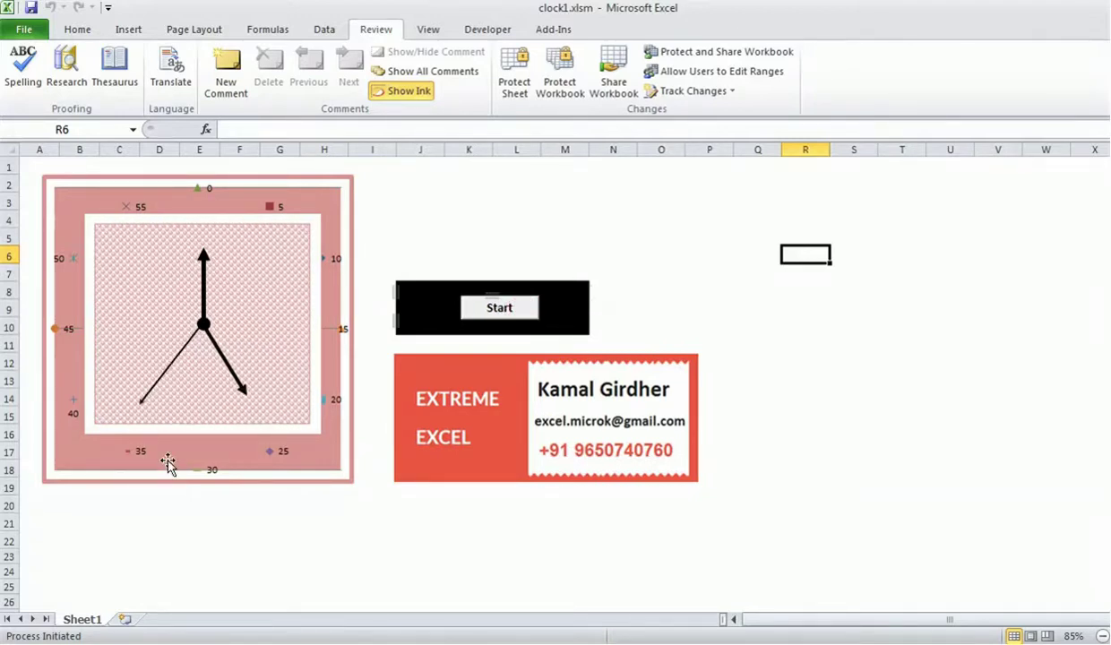
# Step: Add a new blank worksheet to the workbook and check the empty Module3 in the Visual Basic editor
pyautogui.click(123, 620)
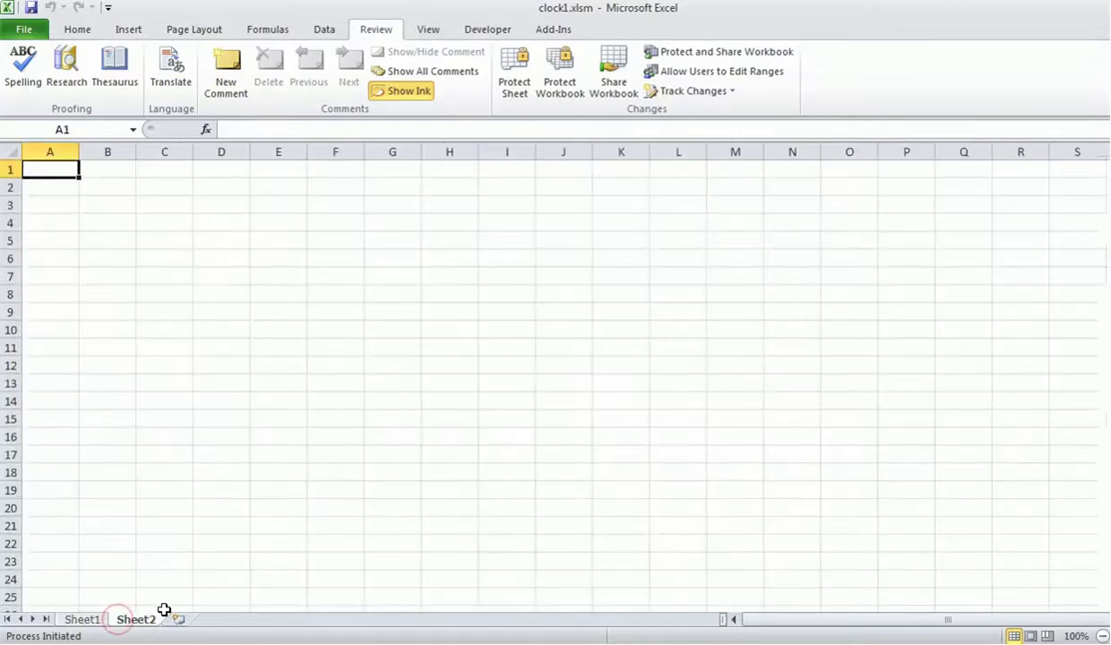
pyautogui.hotkey('alt', 'F11')
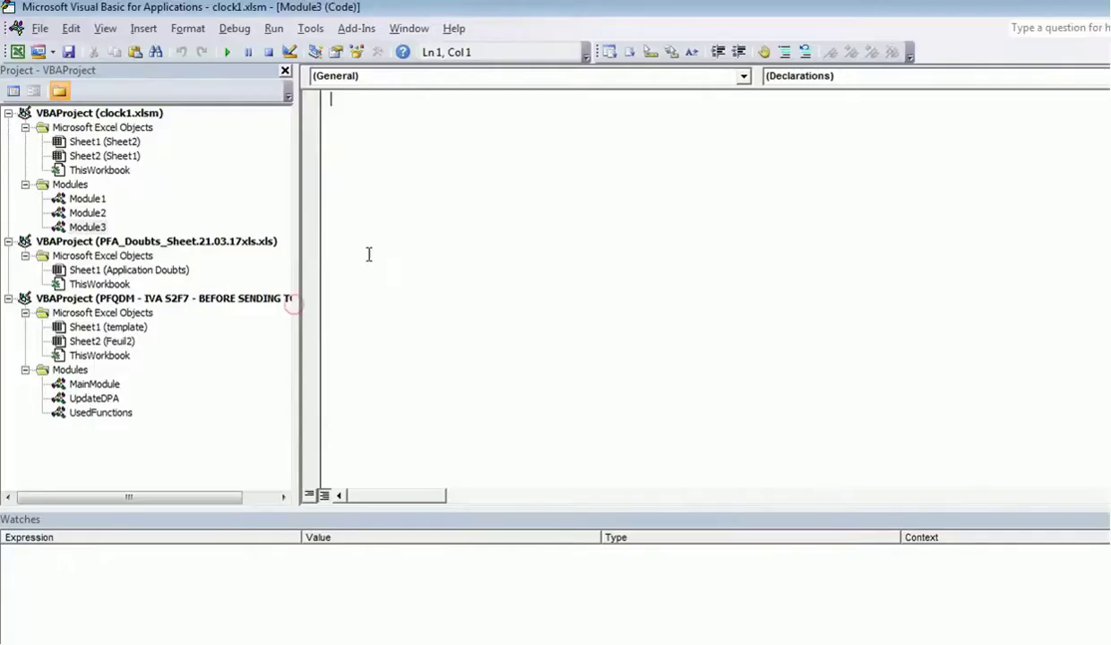
pyautogui.click(452, 213)
pyautogui.hotkey('alt', 'F11')
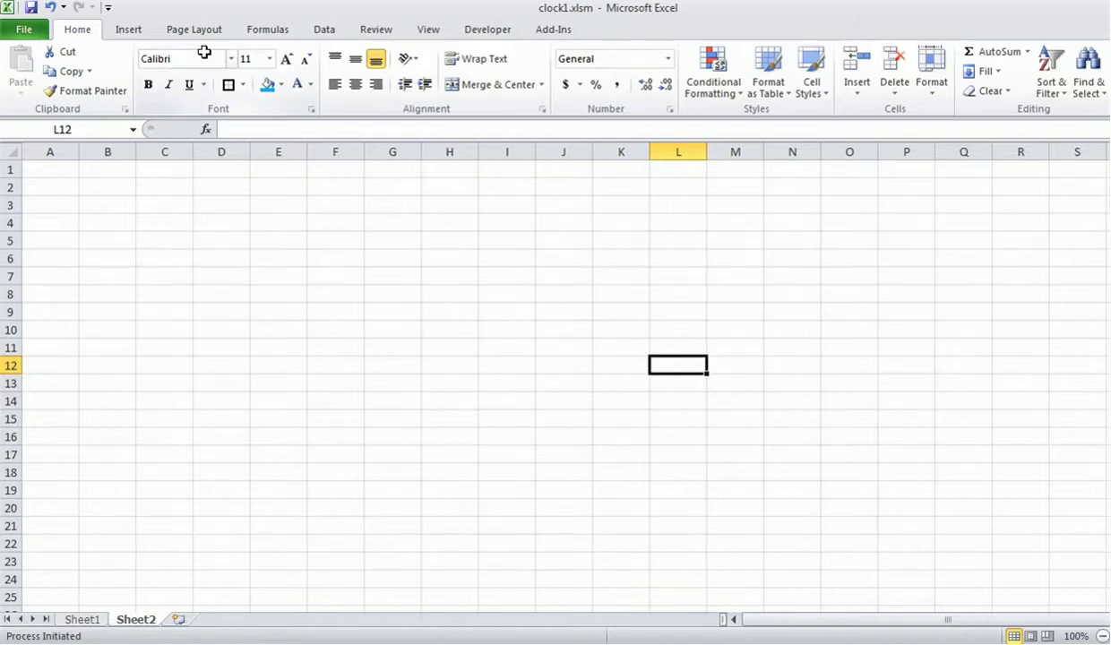
# Step: Try out a straight arrow as a clock hand near cell E6, swinging its end from horizontal to vertical, and delete it
pyautogui.click(141, 30)
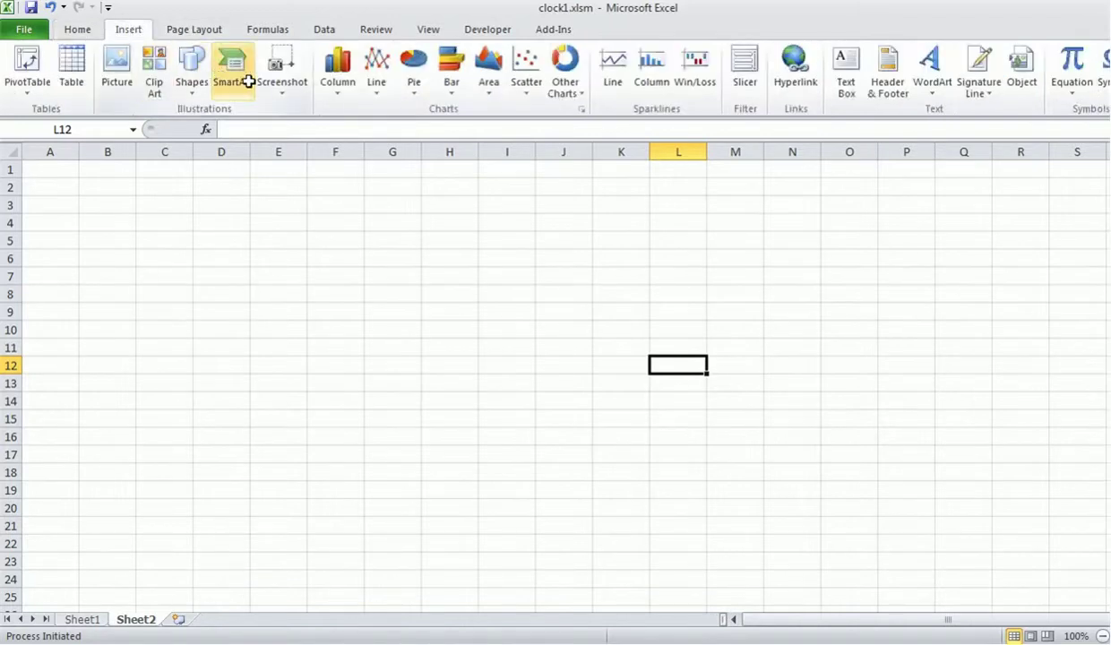
pyautogui.click(189, 65)
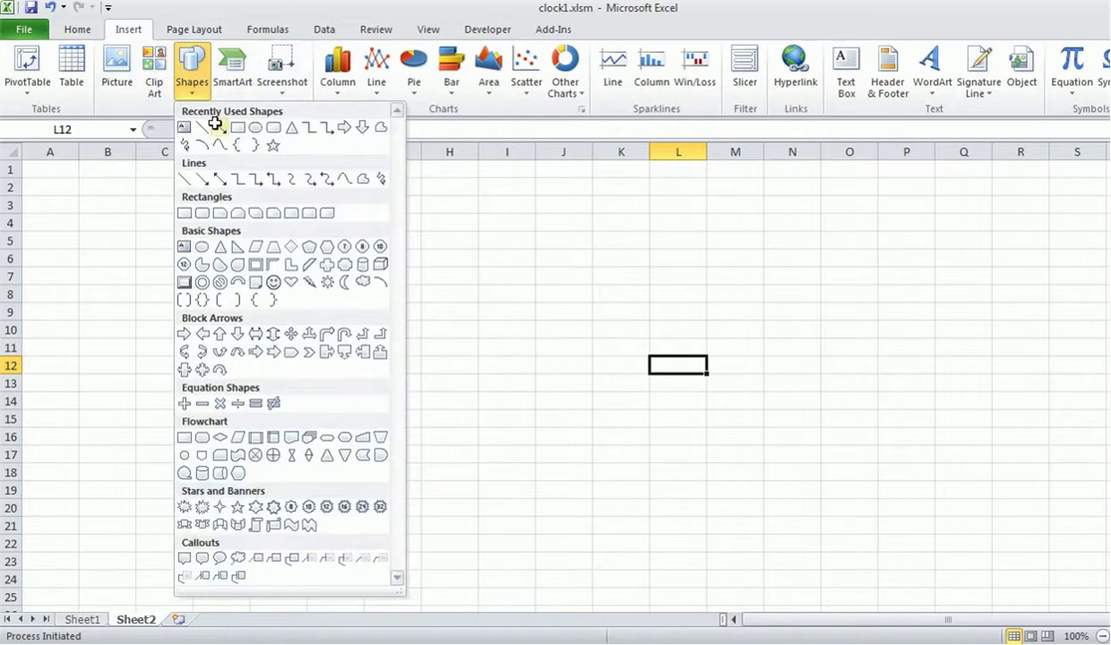
pyautogui.click(224, 125)
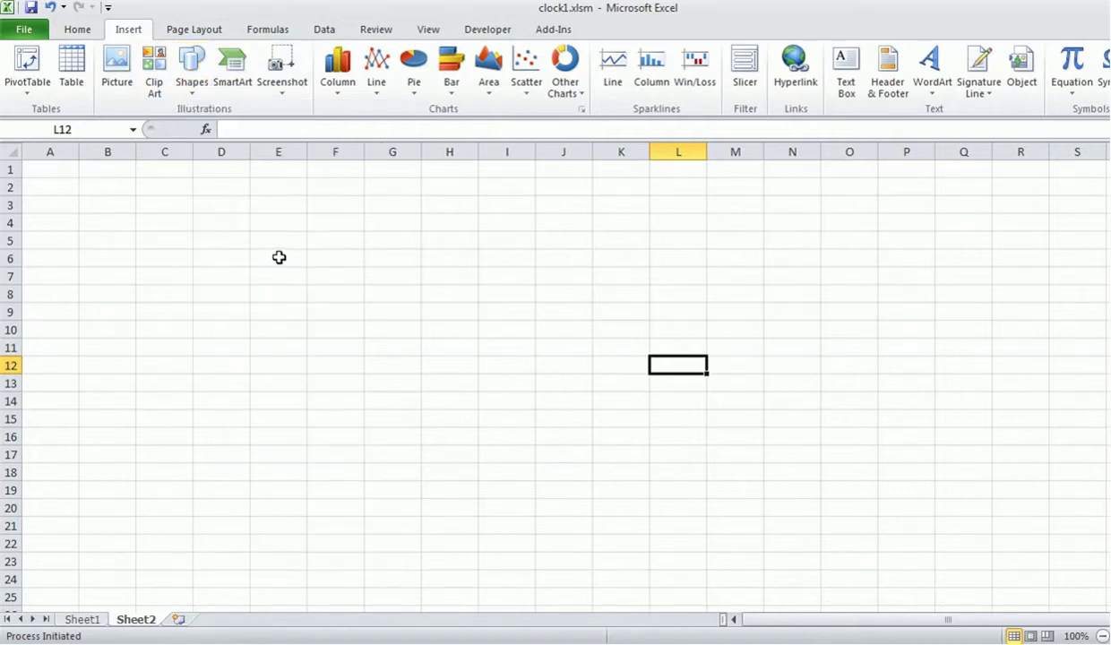
pyautogui.moveTo(300, 255); pyautogui.dragTo(405, 257)
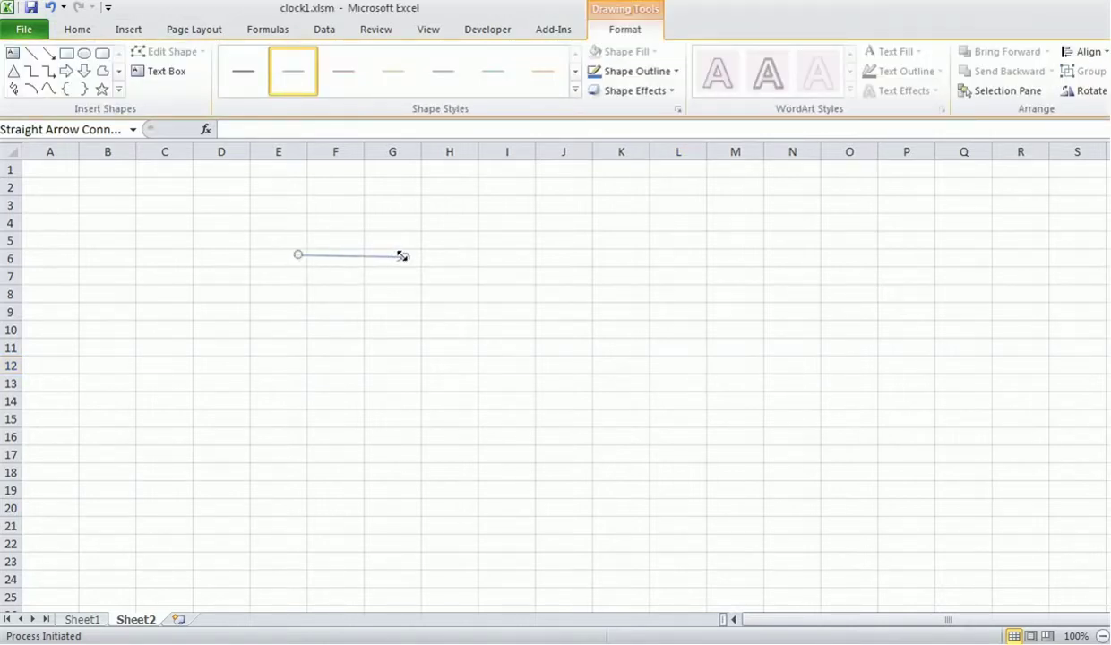
pyautogui.moveTo(403, 257); pyautogui.dragTo(300, 177)
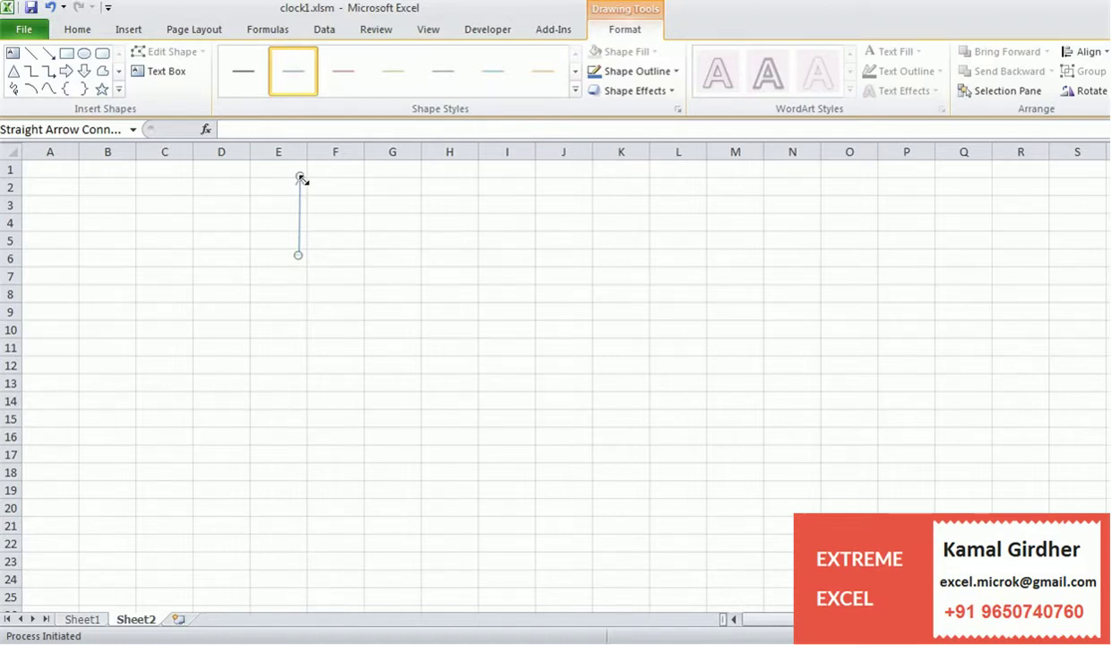
pyautogui.press('Delete')
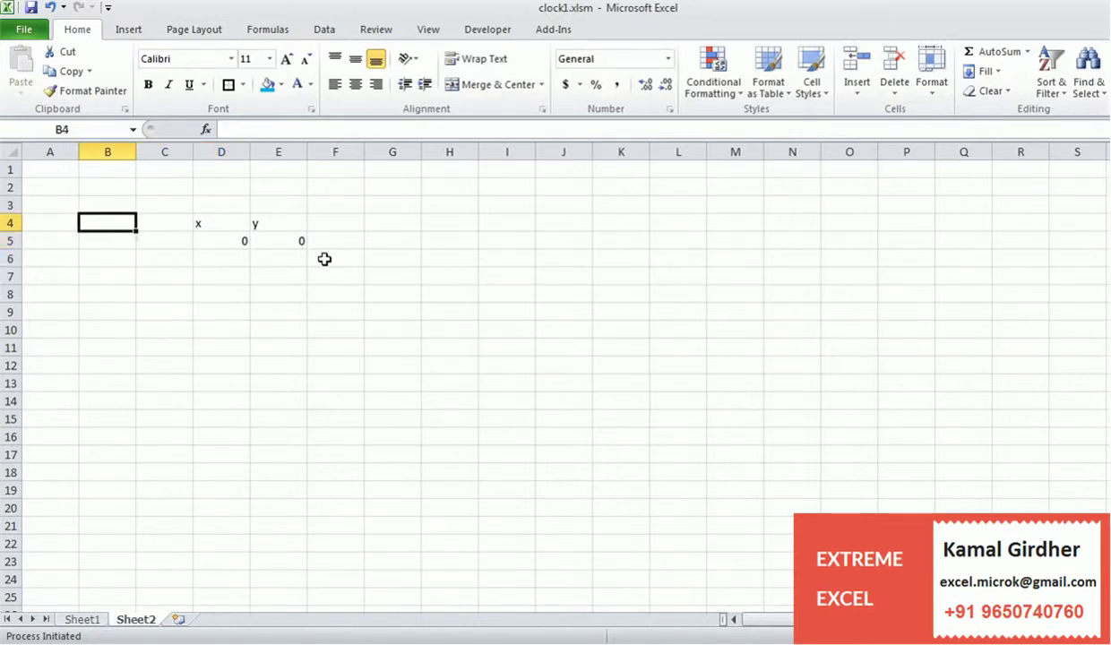
# Step: Enter the label angle in cell B4 and the value 0 beneath it in B5
pyautogui.write('angle')
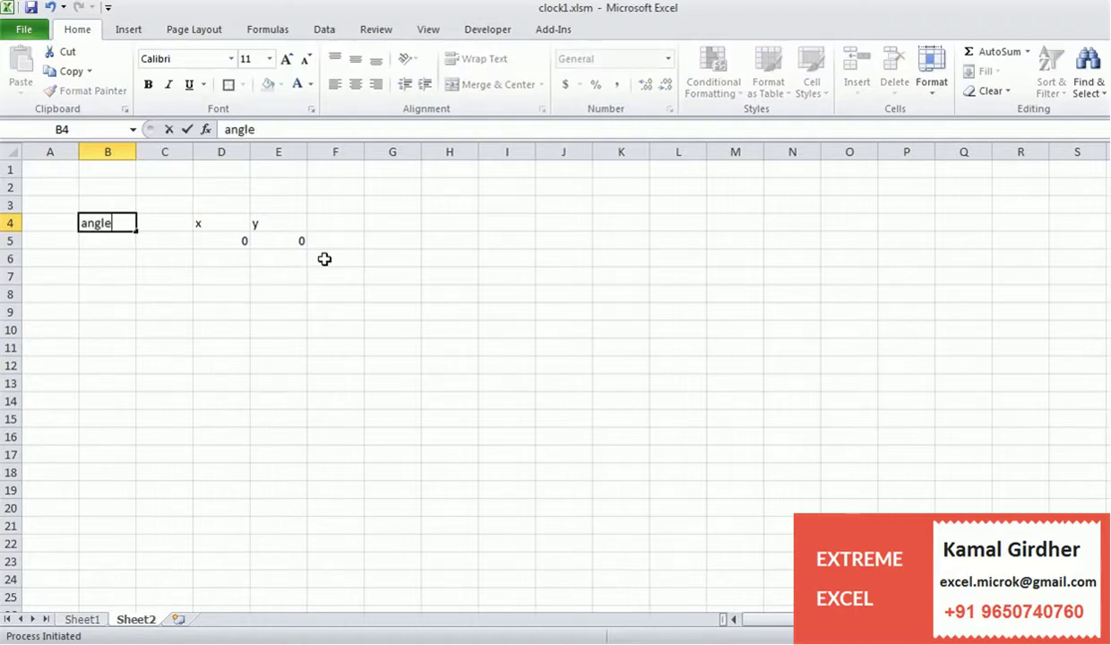
pyautogui.press('BackSpace')
pyautogui.write('e')
pyautogui.press('Return')
pyautogui.write('0')
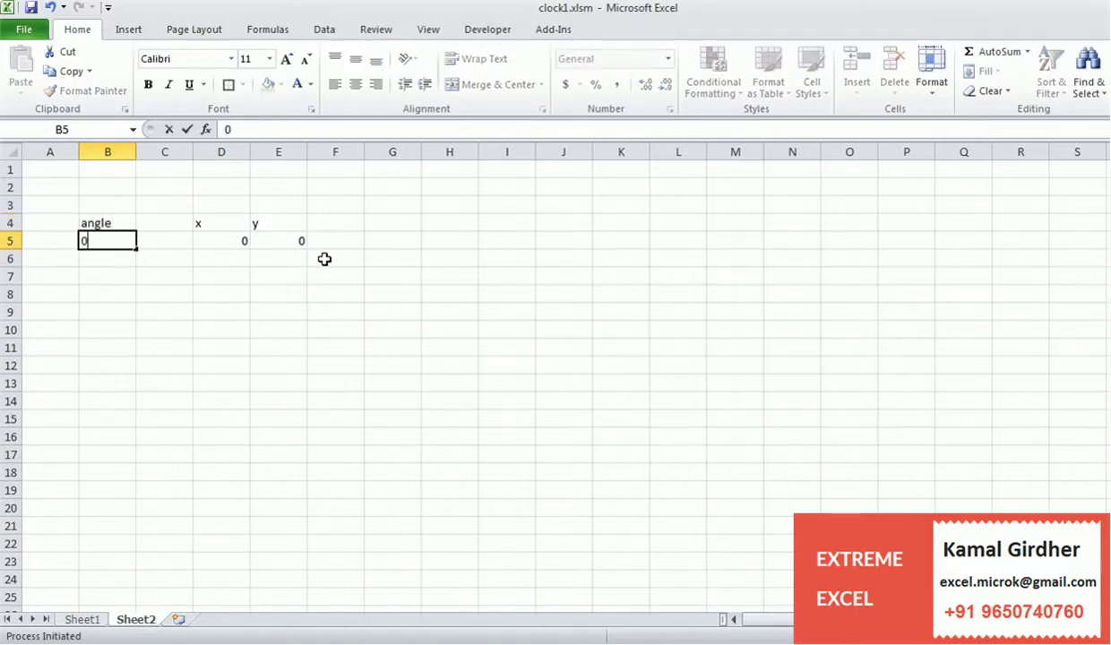
pyautogui.press('Return')
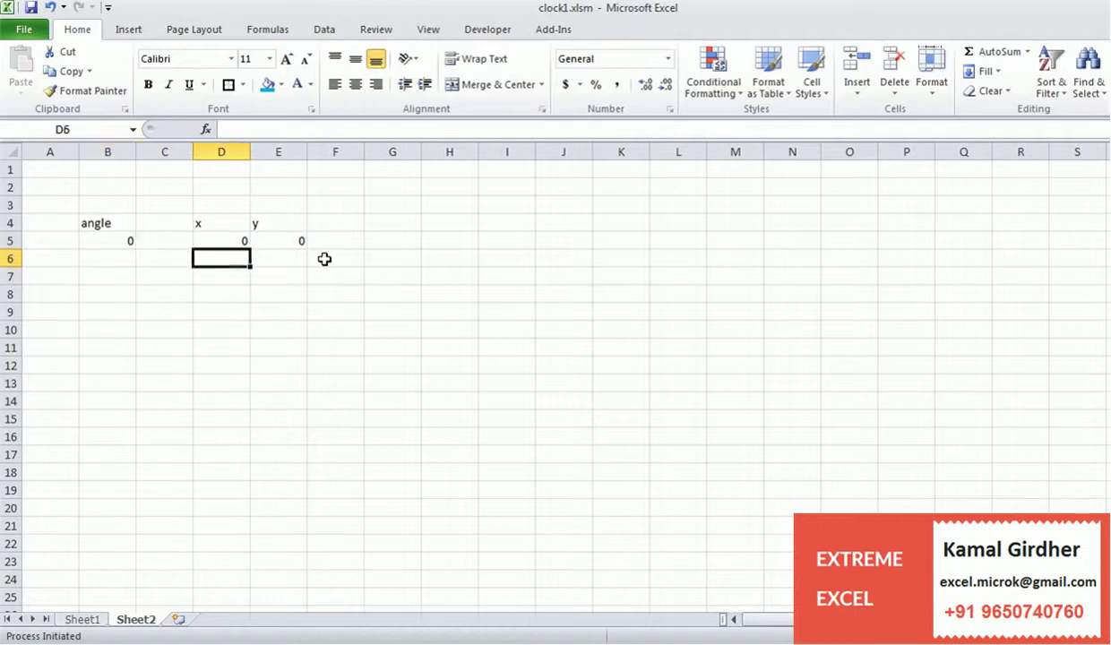
pyautogui.write('sin(')
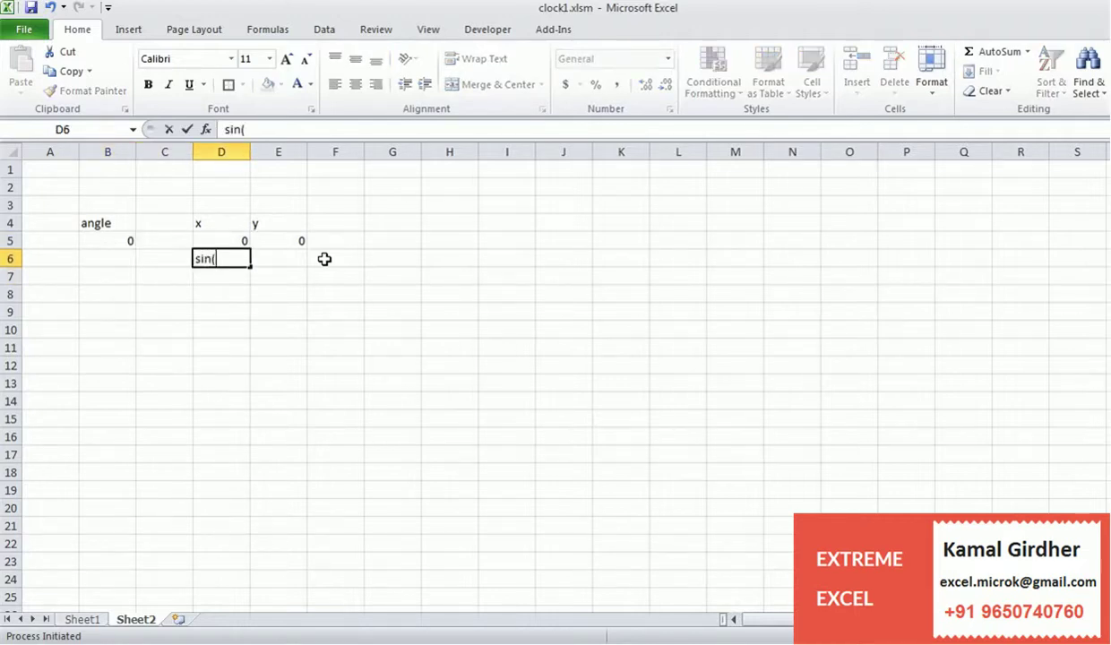
pyautogui.press('BackSpace')
pyautogui.press('BackSpace')
pyautogui.press('BackSpace')
pyautogui.press('BackSpace')
# Step: Enter the formula =SIN(RADIANS(B5)) in cell D6 for the hand's x coordinate
pyautogui.write('=')
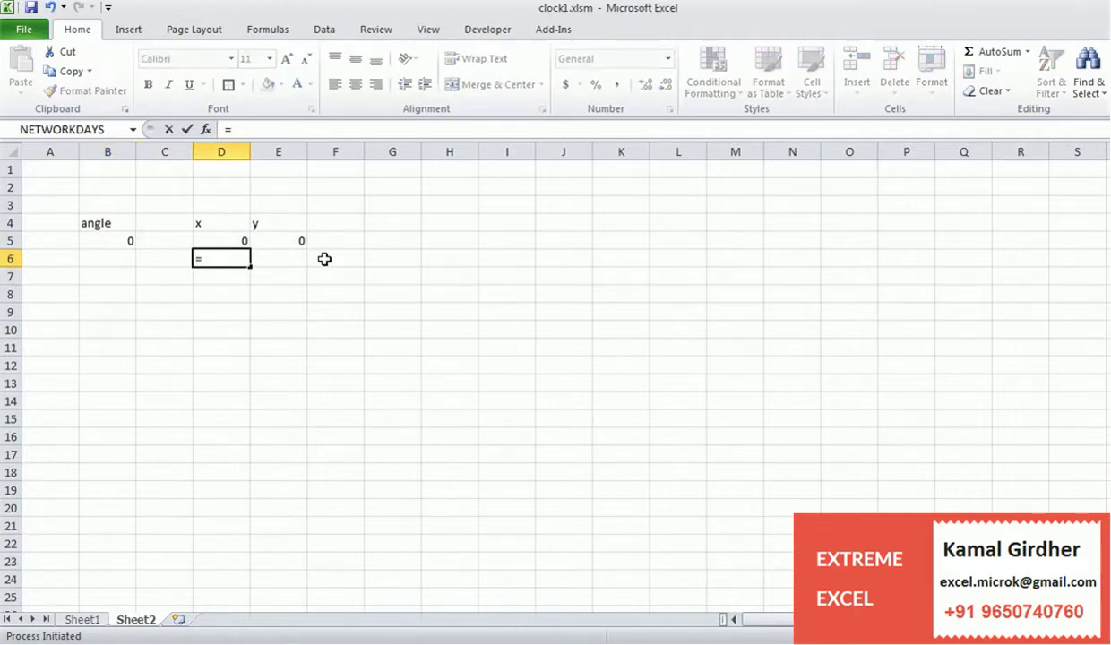
pyautogui.write('sin(')
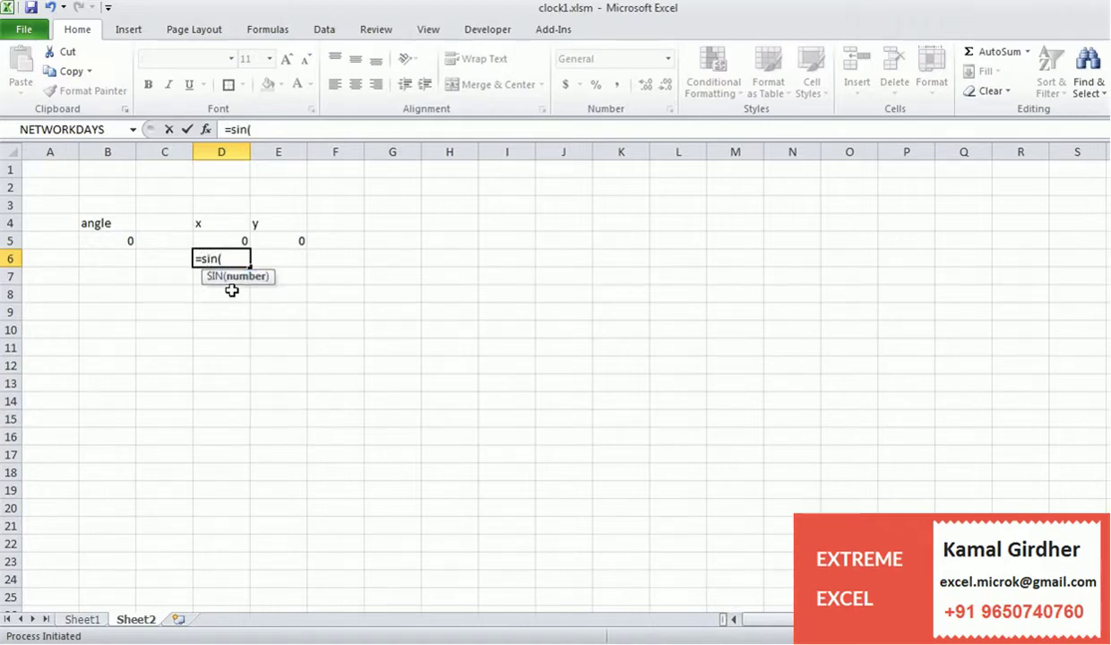
pyautogui.write('radian')
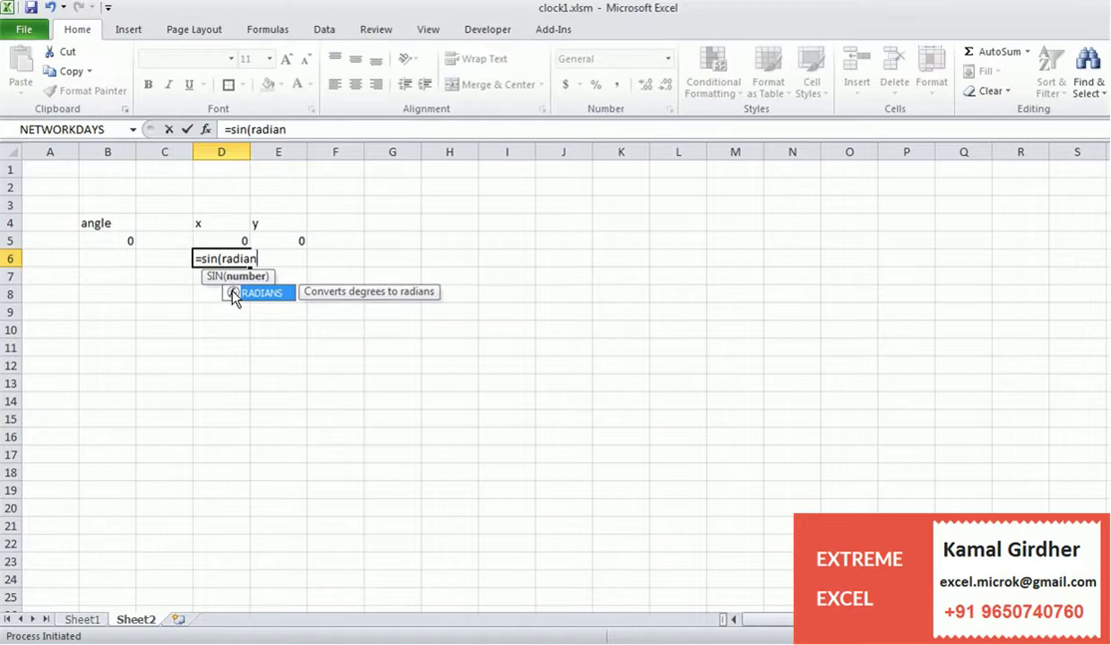
pyautogui.write('s(')
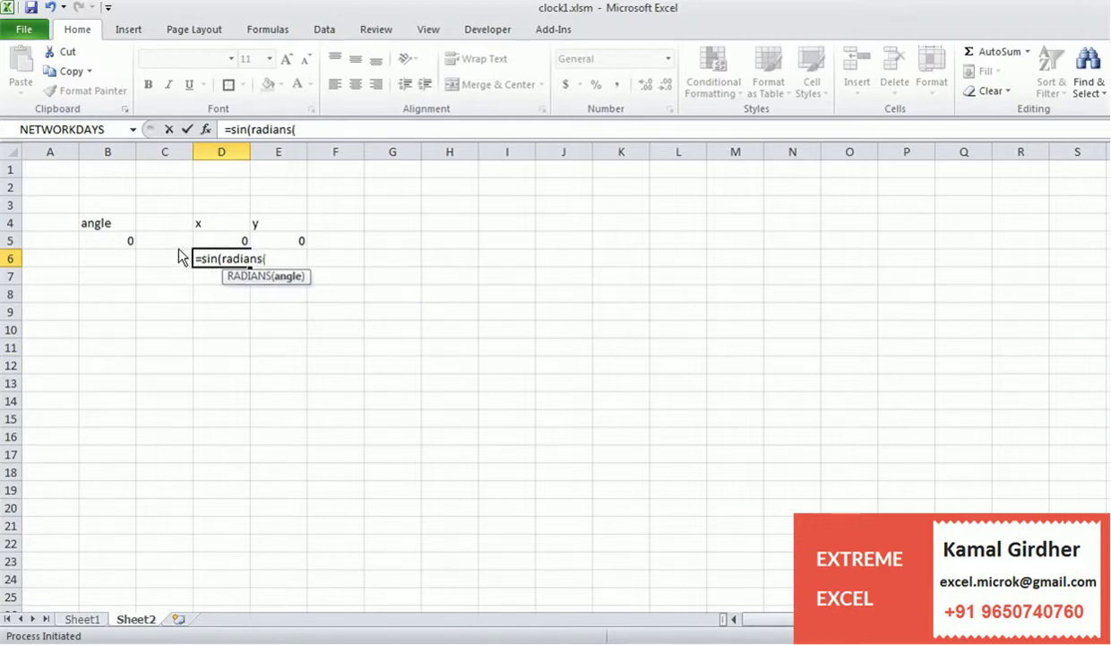
pyautogui.click(126, 241)
pyautogui.write('))')
pyautogui.press('Return')
pyautogui.press('Up')
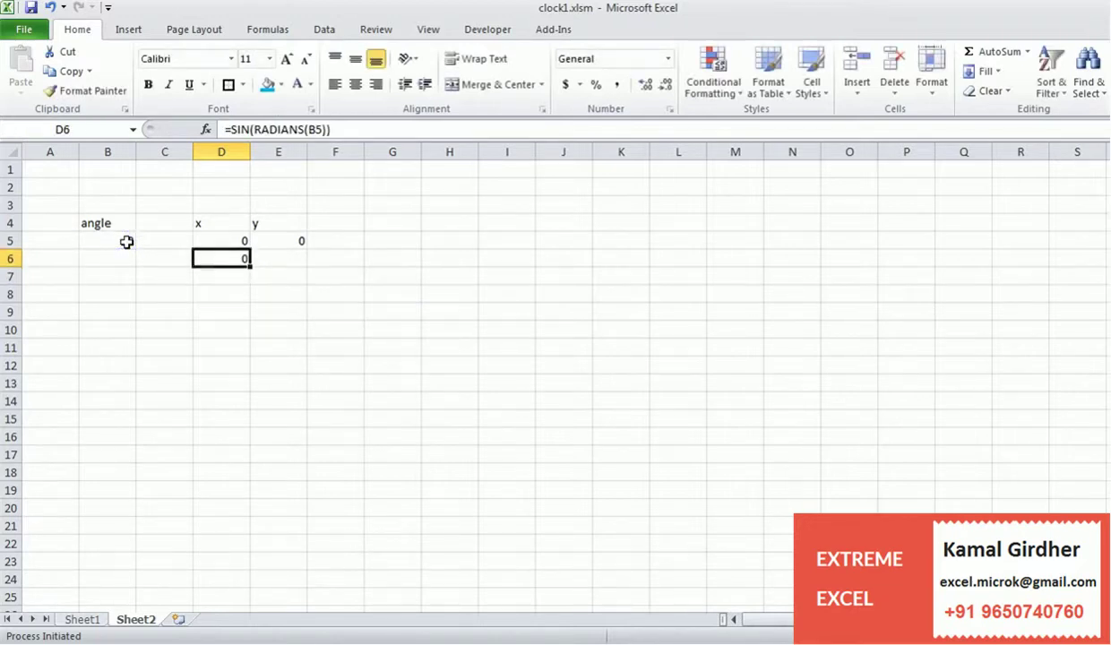
# Step: Enter the formula =COS(RADIANS(B5)) in cell E6 for the hand's y coordinate
pyautogui.press('Right')
pyautogui.write('=cos(')
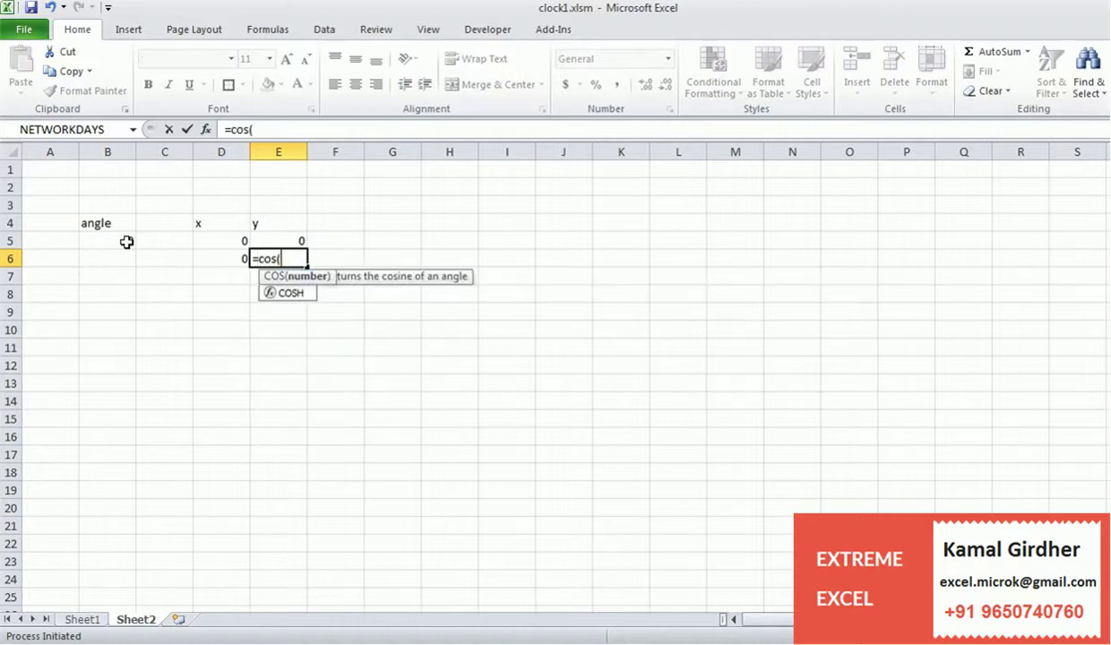
pyautogui.write('ra')
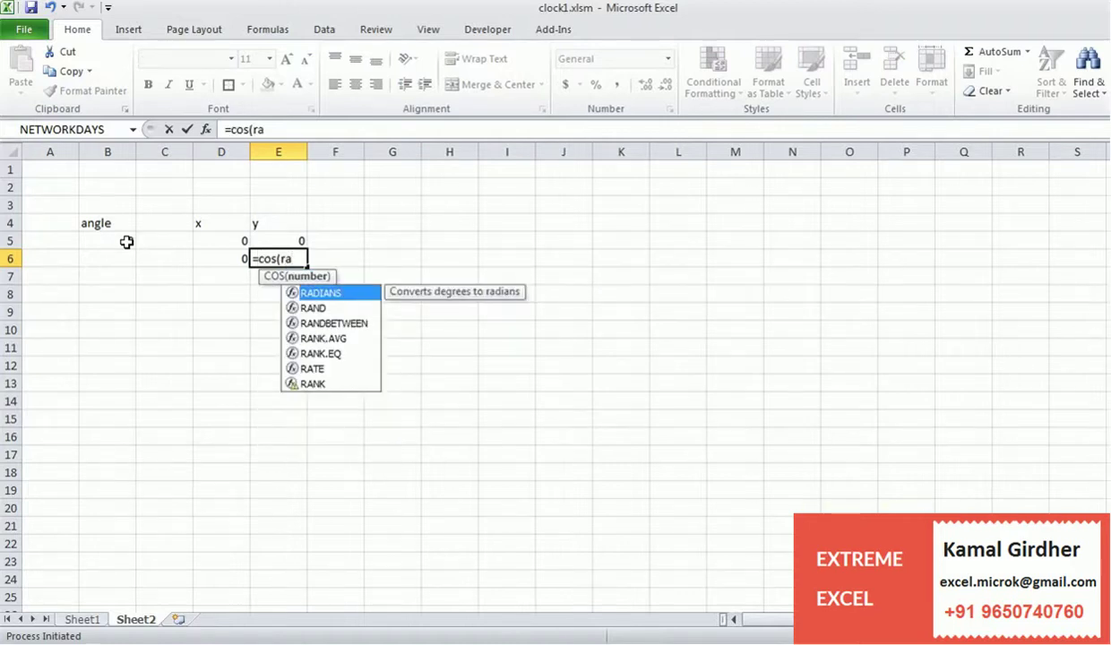
pyautogui.write('dians(')
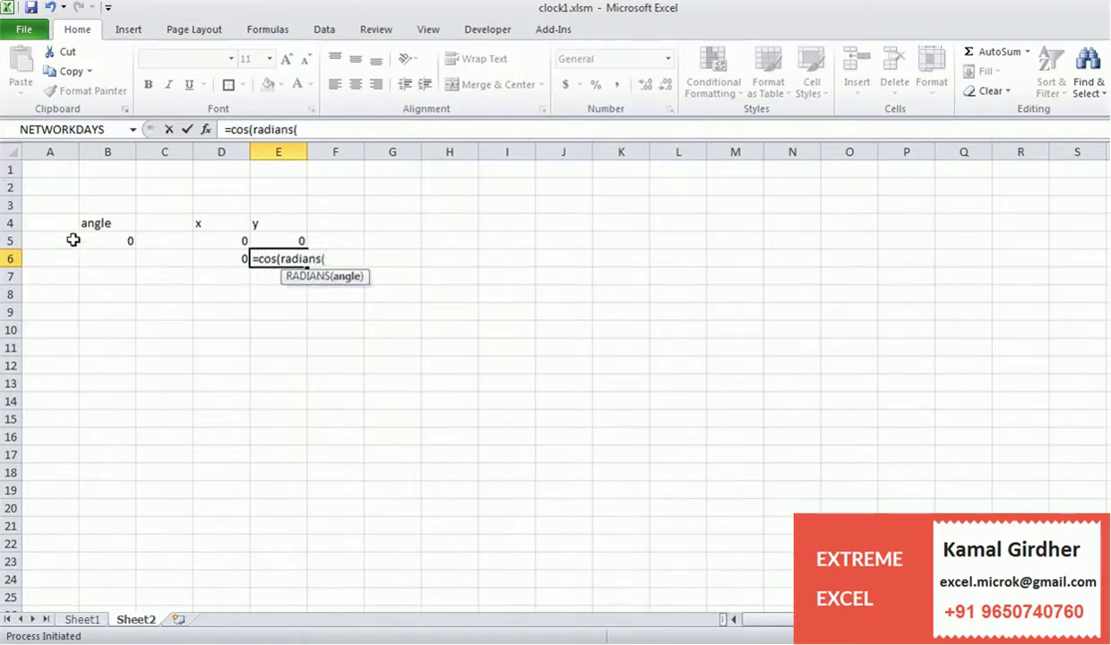
pyautogui.click(100, 241)
pyautogui.write('))')
pyautogui.press('Return')
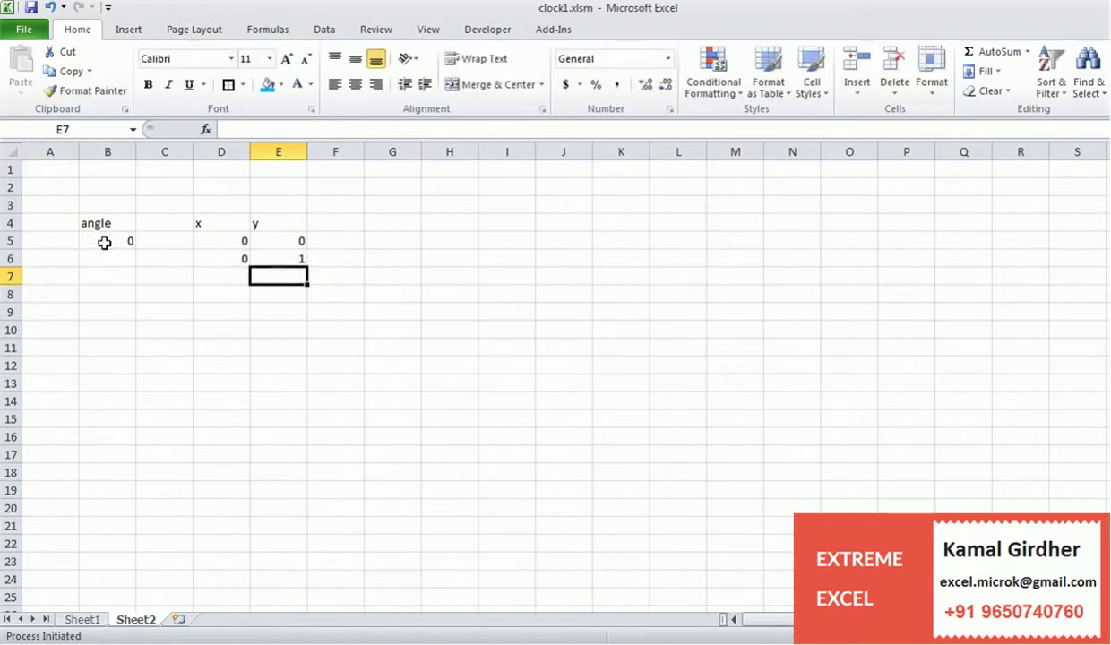
# Step: Review the x and y coordinates of the hand's start and end points in cells D5 to E6
pyautogui.press('Up')
pyautogui.press('Up')
pyautogui.press('Left')
pyautogui.press('Right')
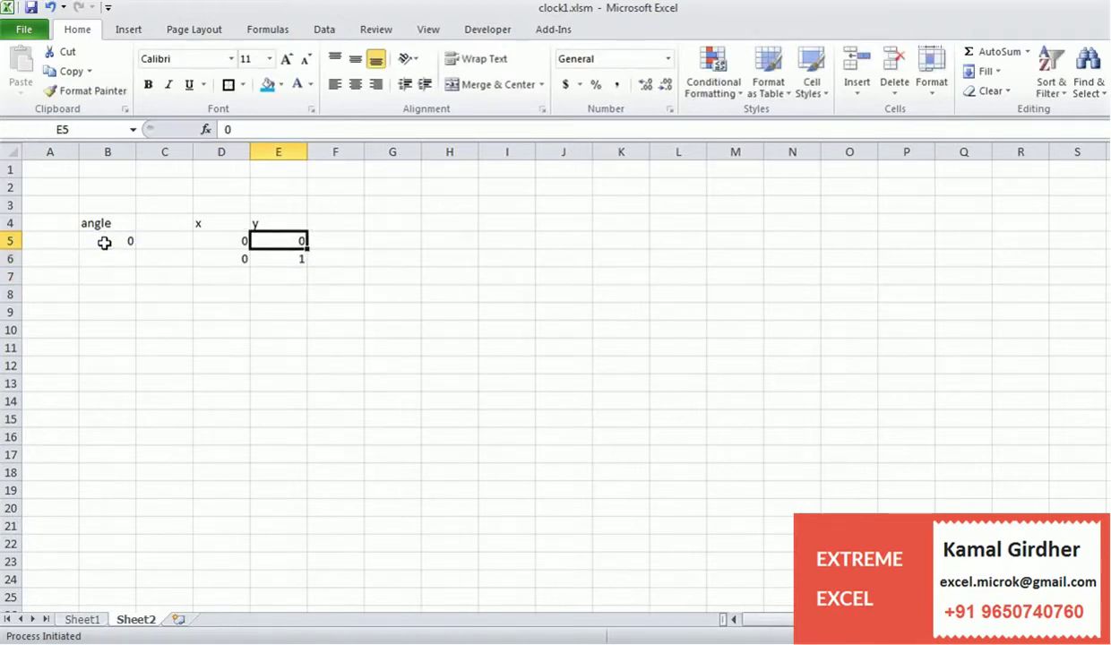
pyautogui.press('Left')
pyautogui.press('Right')
pyautogui.press('Left')
pyautogui.press('Down')
pyautogui.press('Right')
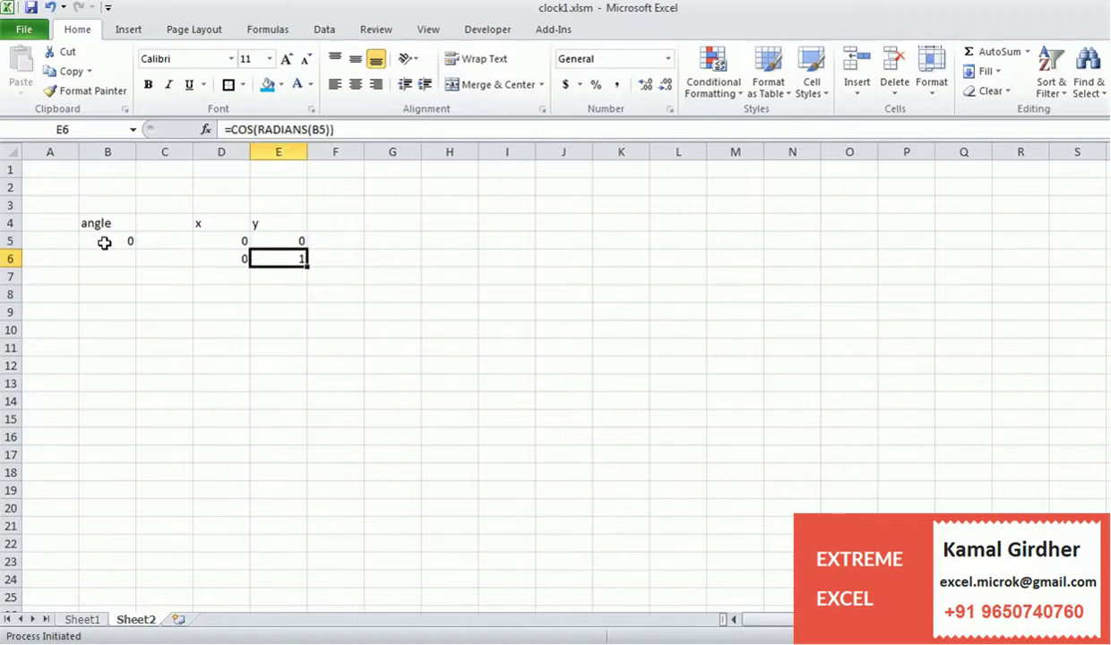
# Step: Insert a scatter chart with straight lines and no markers from the x and y coordinate table
pyautogui.click(136, 28)
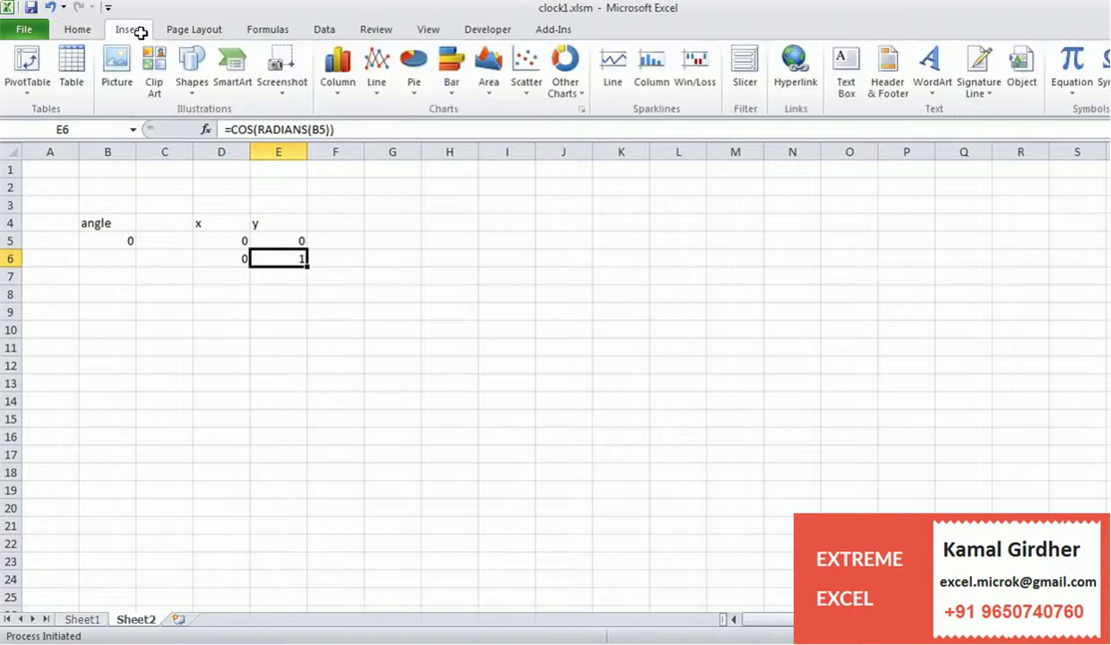
pyautogui.click(526, 70)
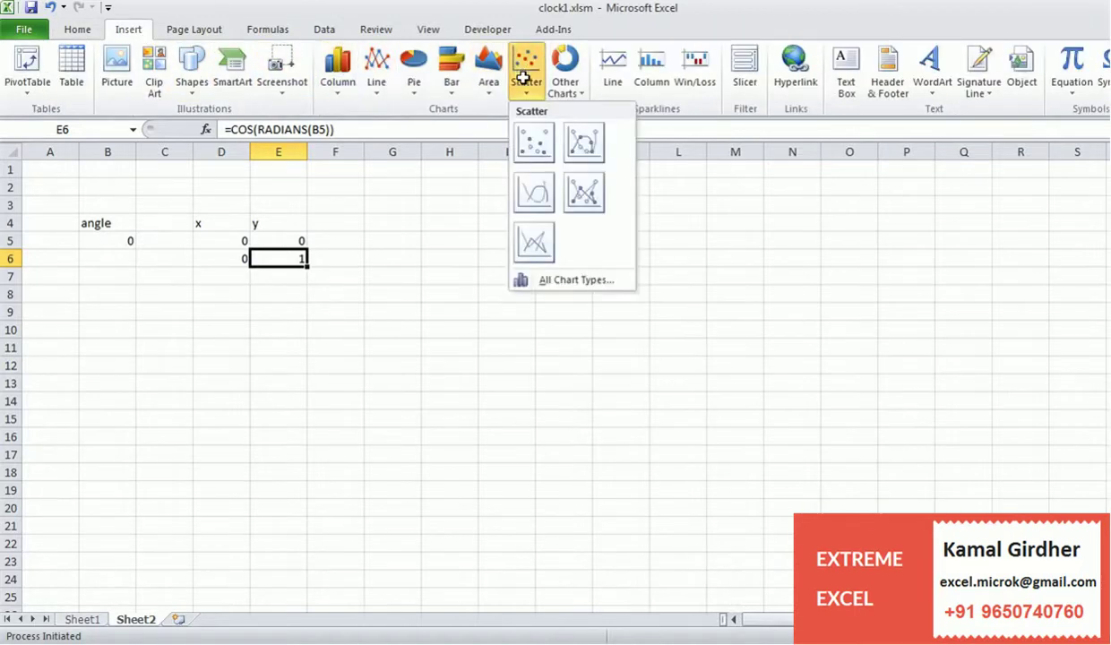
pyautogui.click(534, 235)
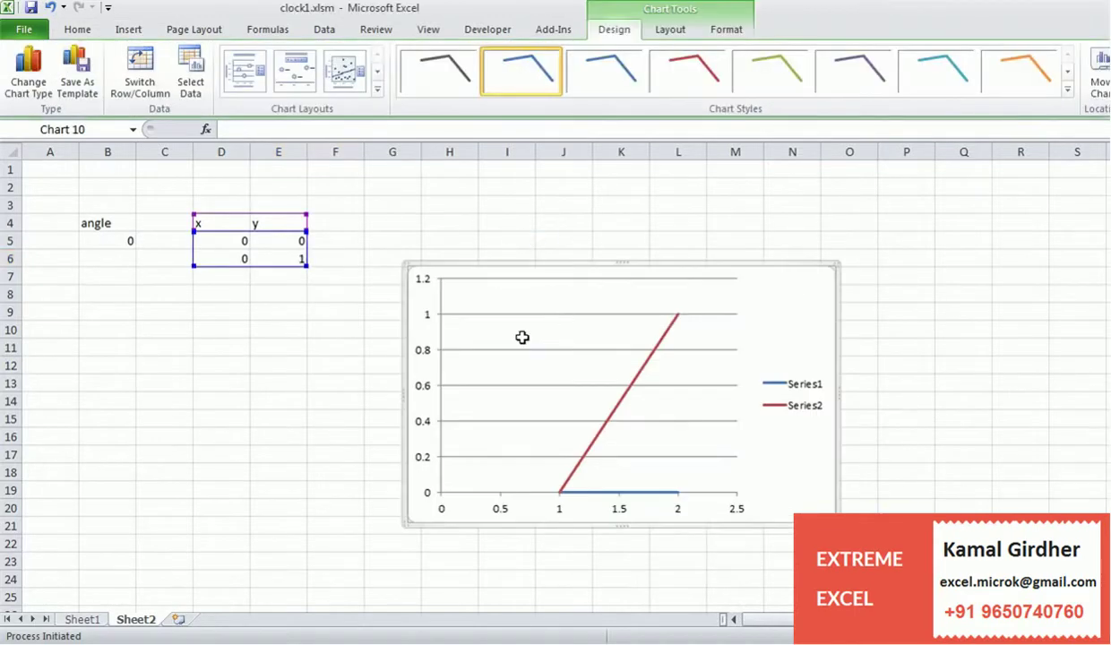
# Step: Remove the automatically added Series1 and Series2 from the scatter chart's data source
pyautogui.click(191, 80)
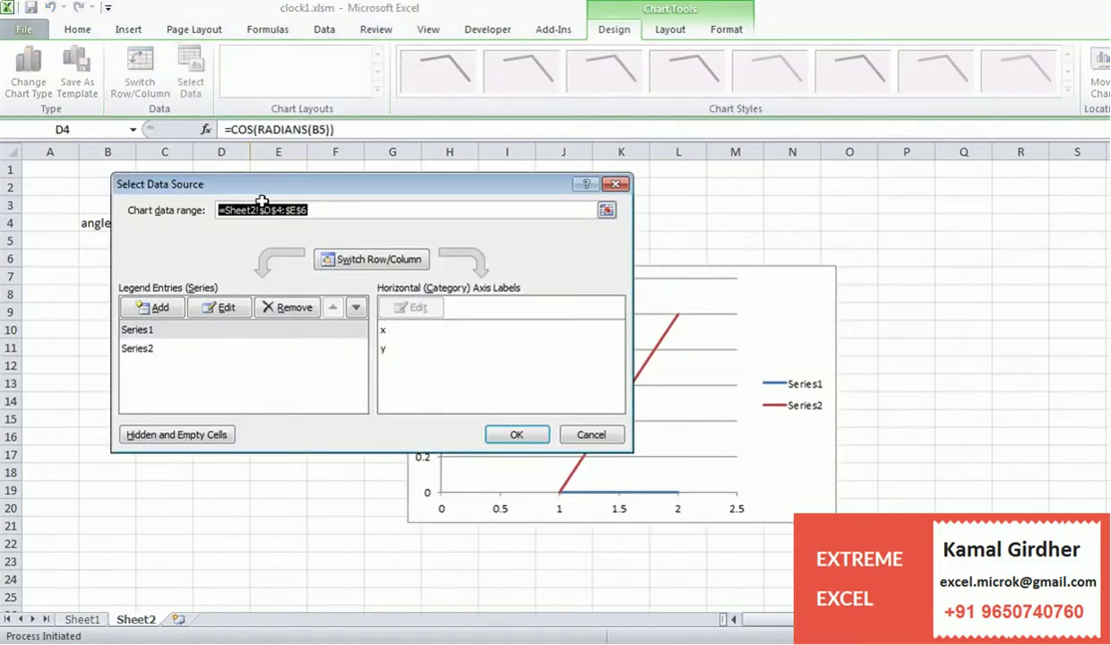
pyautogui.click(191, 327)
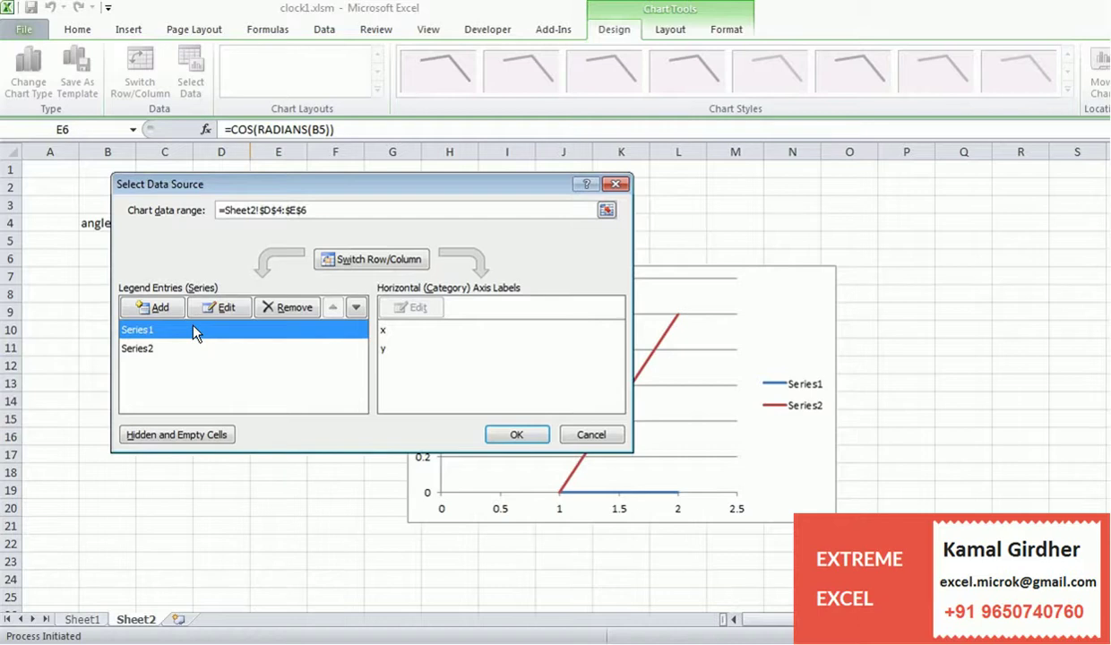
pyautogui.click(287, 308)
pyautogui.click(288, 309)
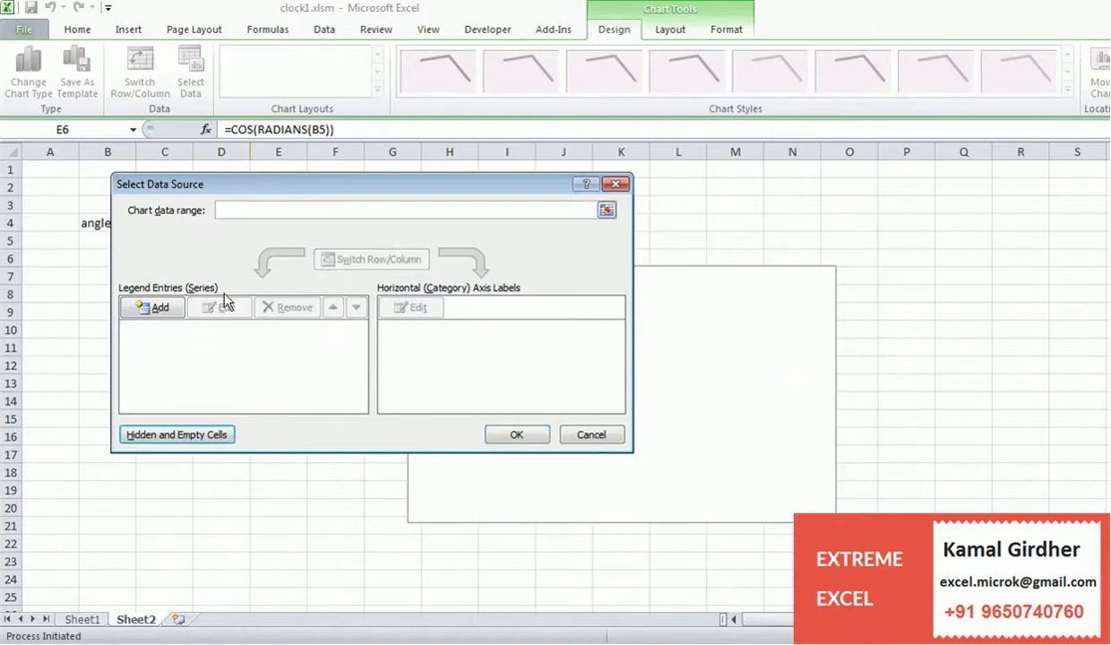
# Step: Add a chart series named second with cells D5:D6 on Sheet2 as its X values
pyautogui.click(148, 307)
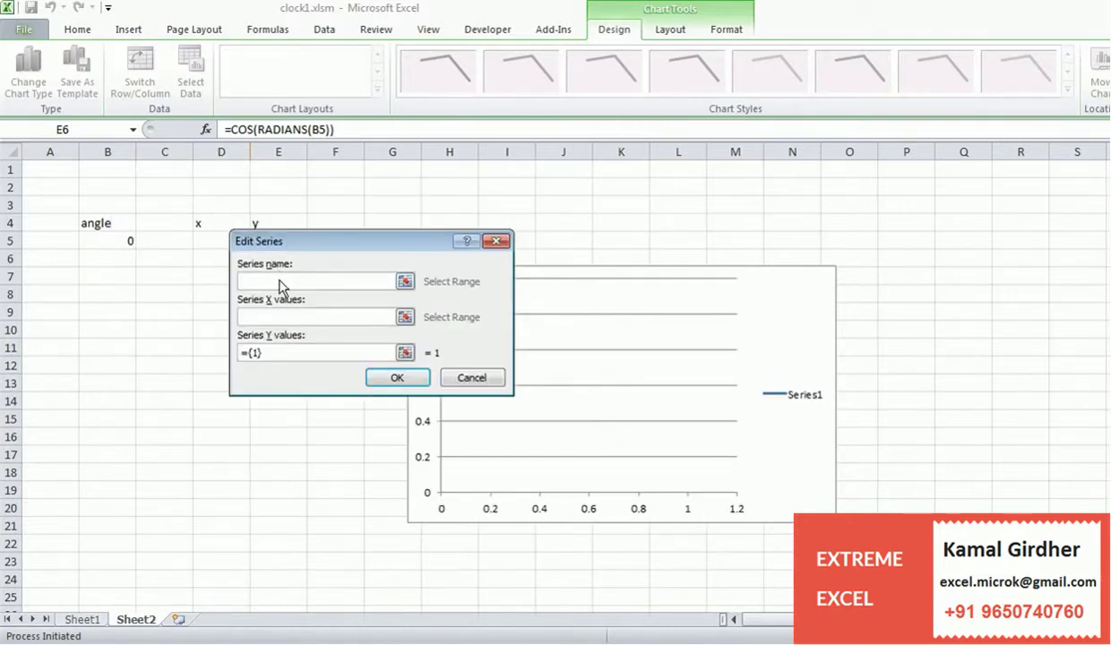
pyautogui.write('second')
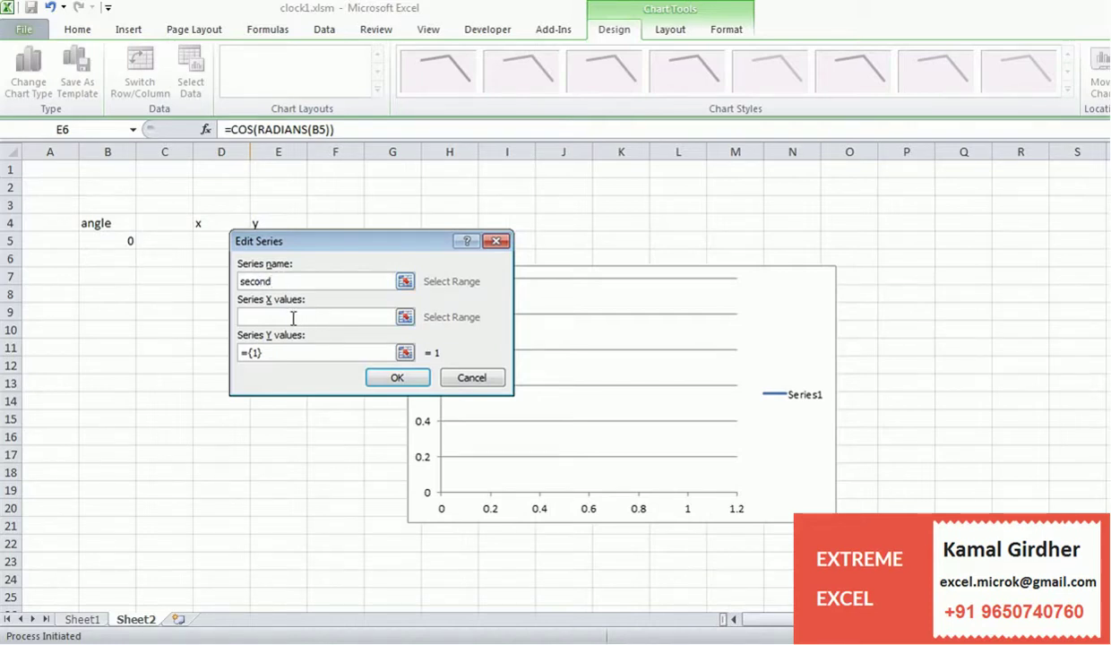
pyautogui.click(315, 315)
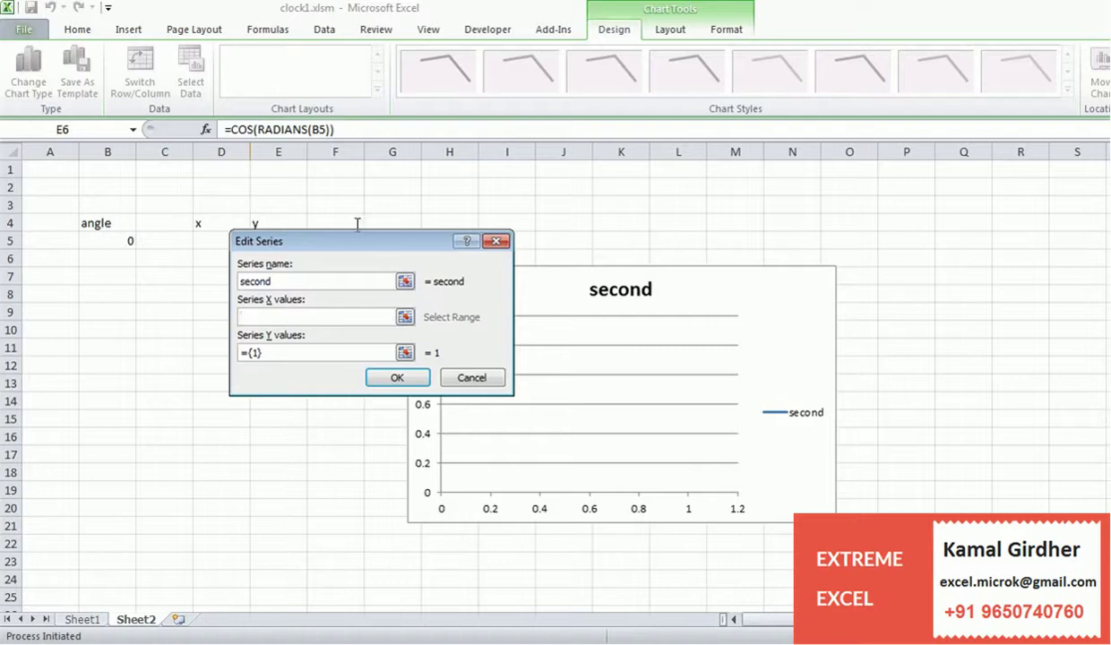
pyautogui.moveTo(353, 232); pyautogui.dragTo(507, 231)
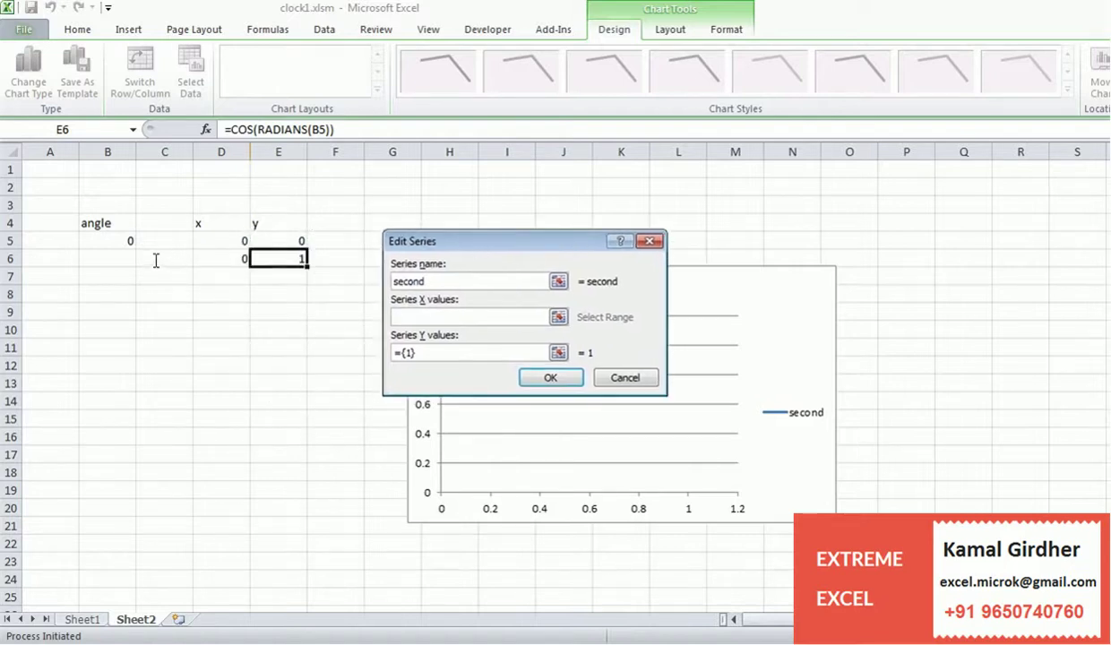
pyautogui.moveTo(204, 244); pyautogui.dragTo(235, 261)
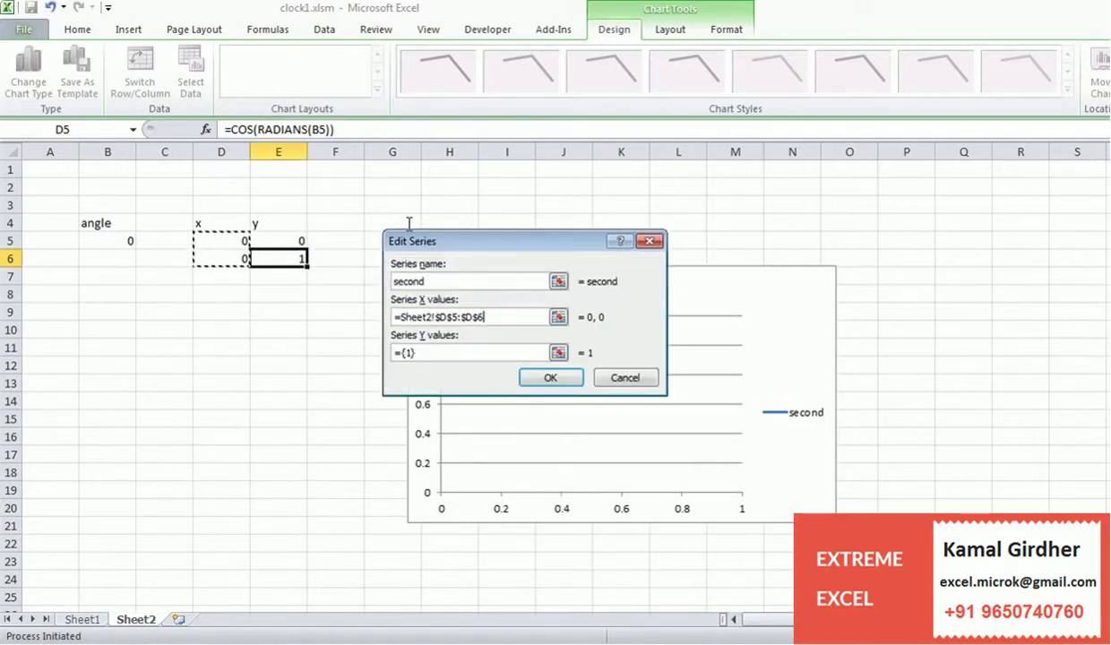
# Step: Set the second series' Y values to cells E5:E6 and accept the chart's data source
pyautogui.click(435, 351)
pyautogui.press('BackSpace')
pyautogui.press('BackSpace')
pyautogui.press('BackSpace')
pyautogui.press('BackSpace')
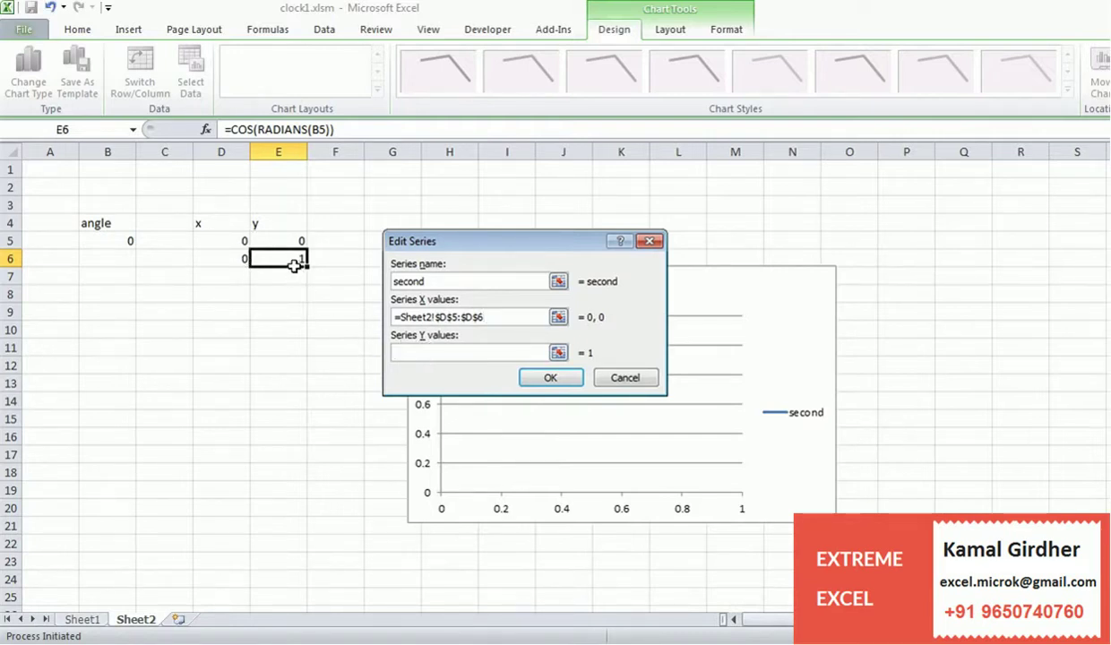
pyautogui.moveTo(284, 241); pyautogui.dragTo(293, 258)
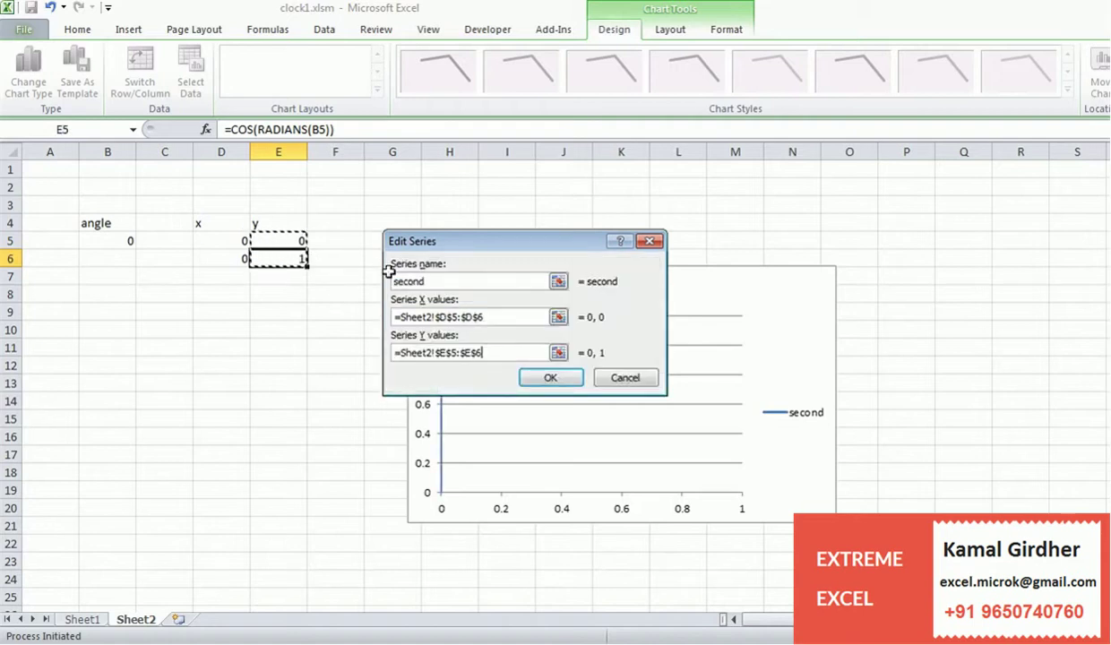
pyautogui.click(549, 378)
pyautogui.click(515, 432)
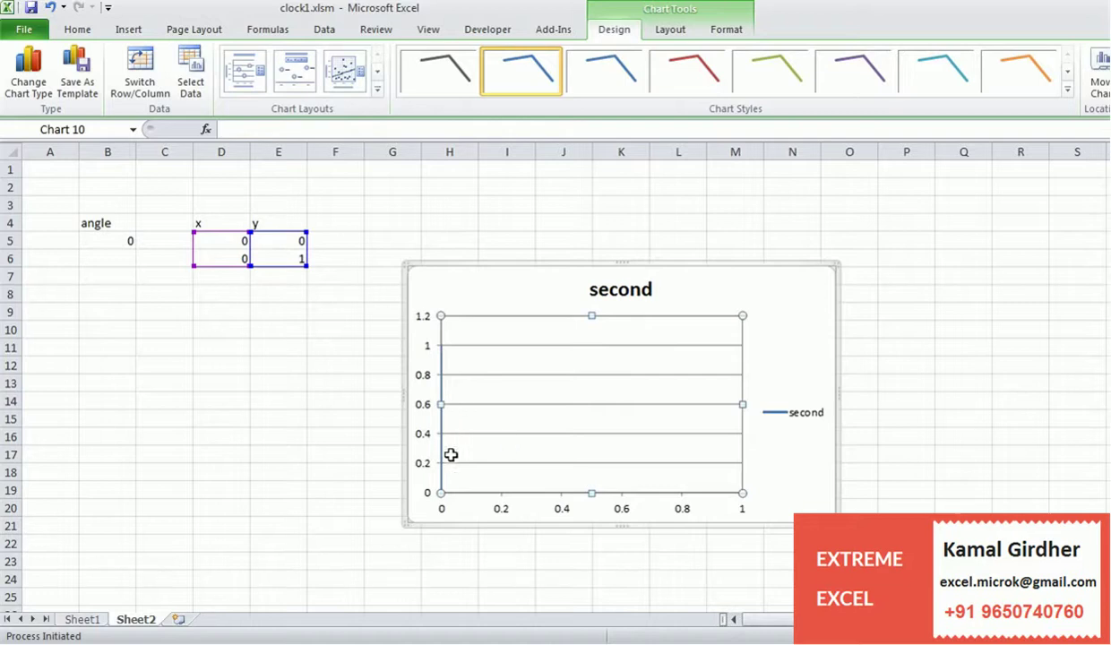
# Step: Fix the chart's horizontal axis to a minimum of -2 and a maximum of 2
pyautogui.click(507, 509)
pyautogui.click(503, 509)
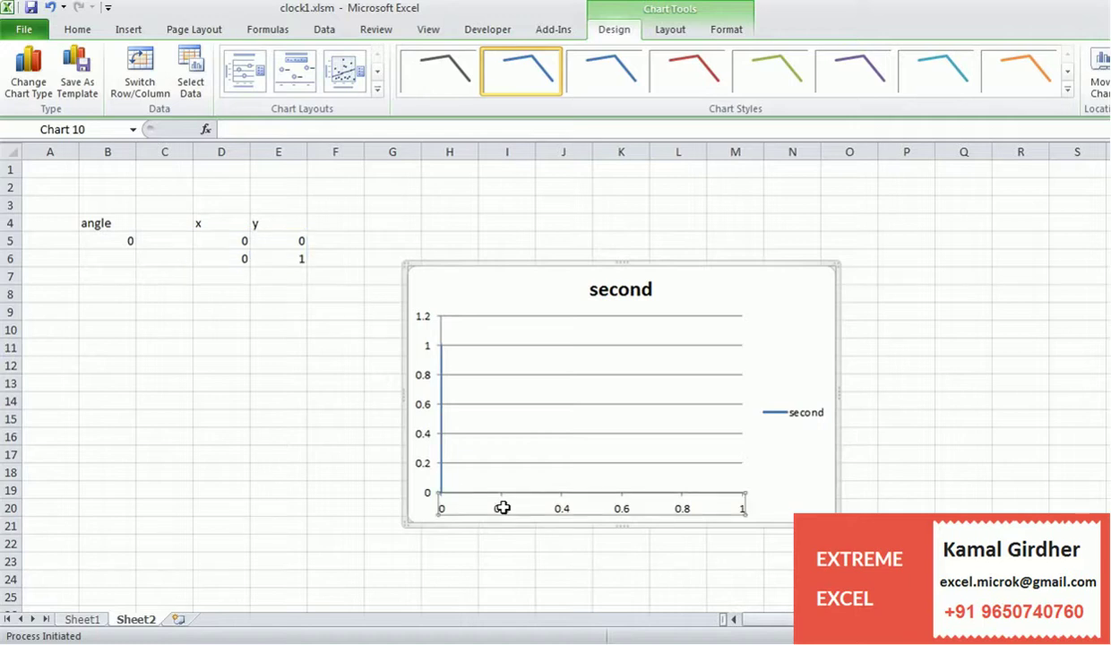
pyautogui.rightClick(503, 508)
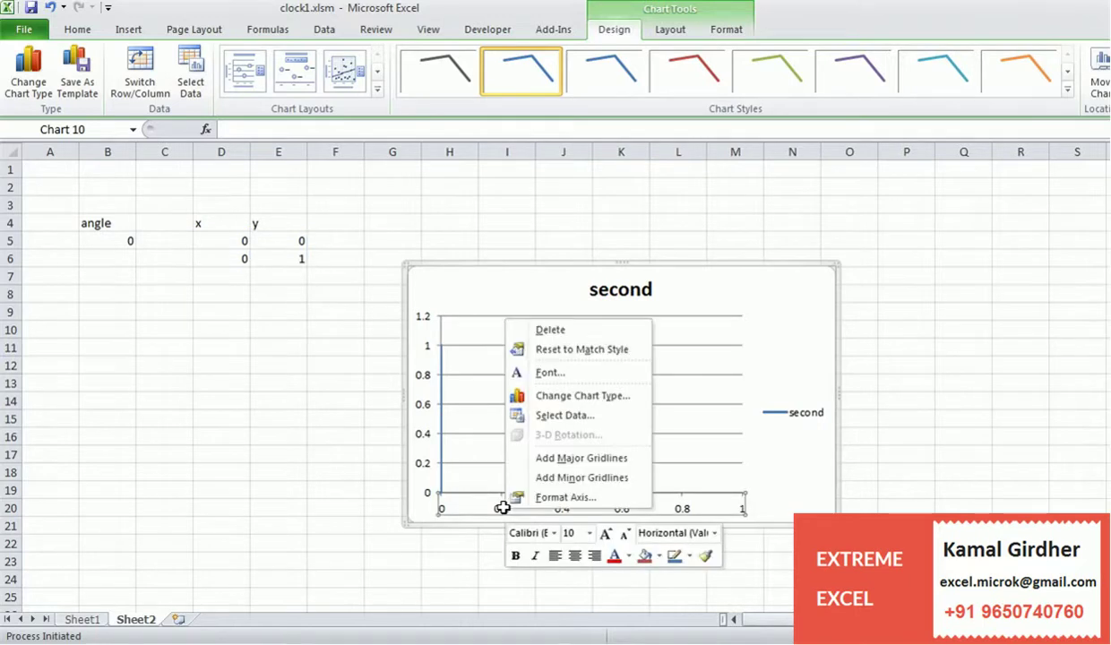
pyautogui.click(548, 497)
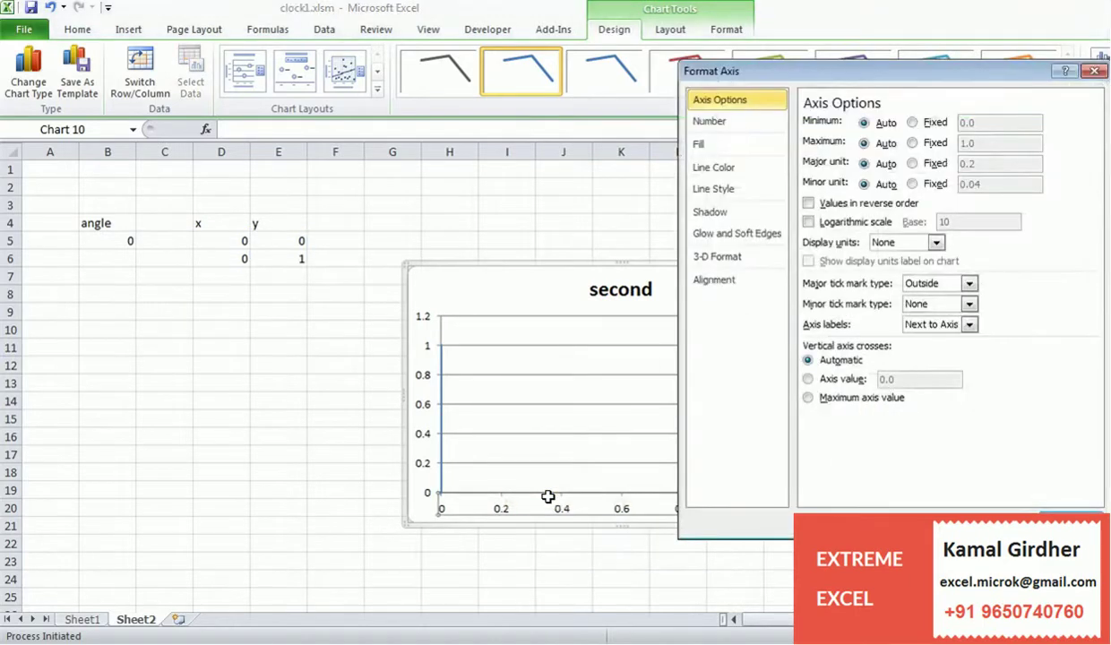
pyautogui.click(911, 122)
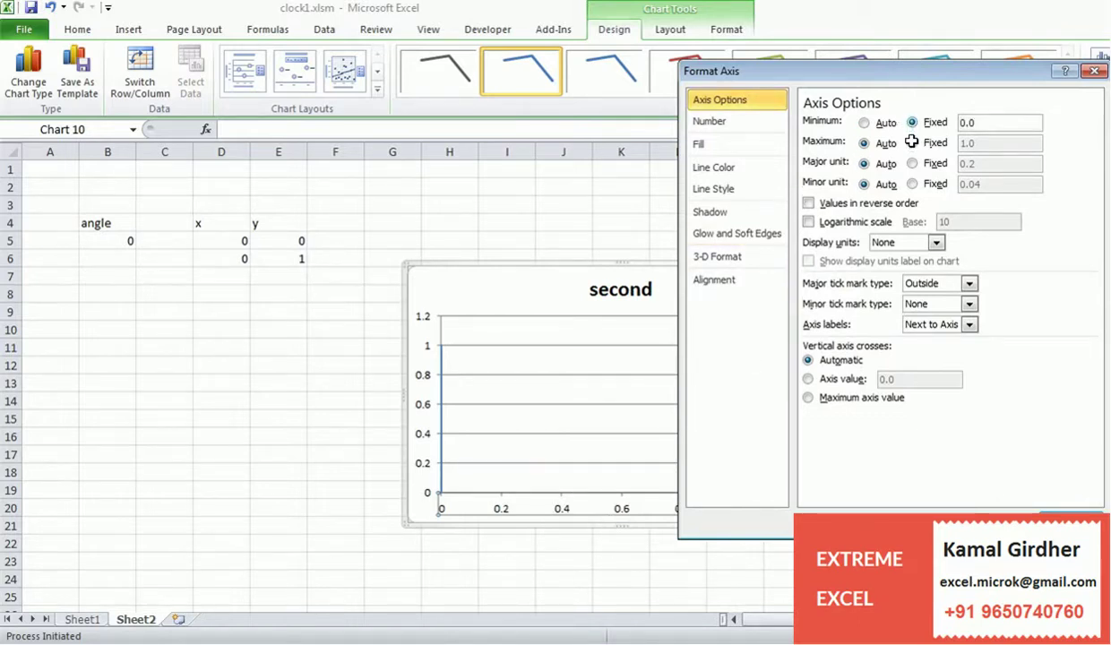
pyautogui.click(912, 142)
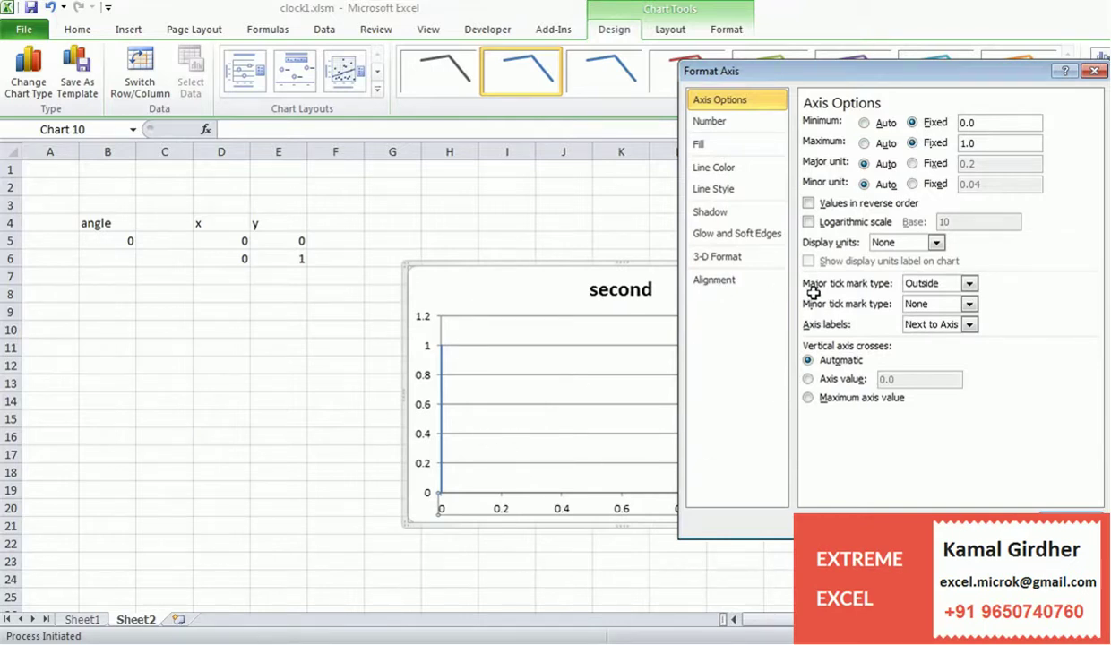
pyautogui.moveTo(972, 124); pyautogui.dragTo(934, 119)
pyautogui.write('-2')
pyautogui.doubleClick(980, 143)
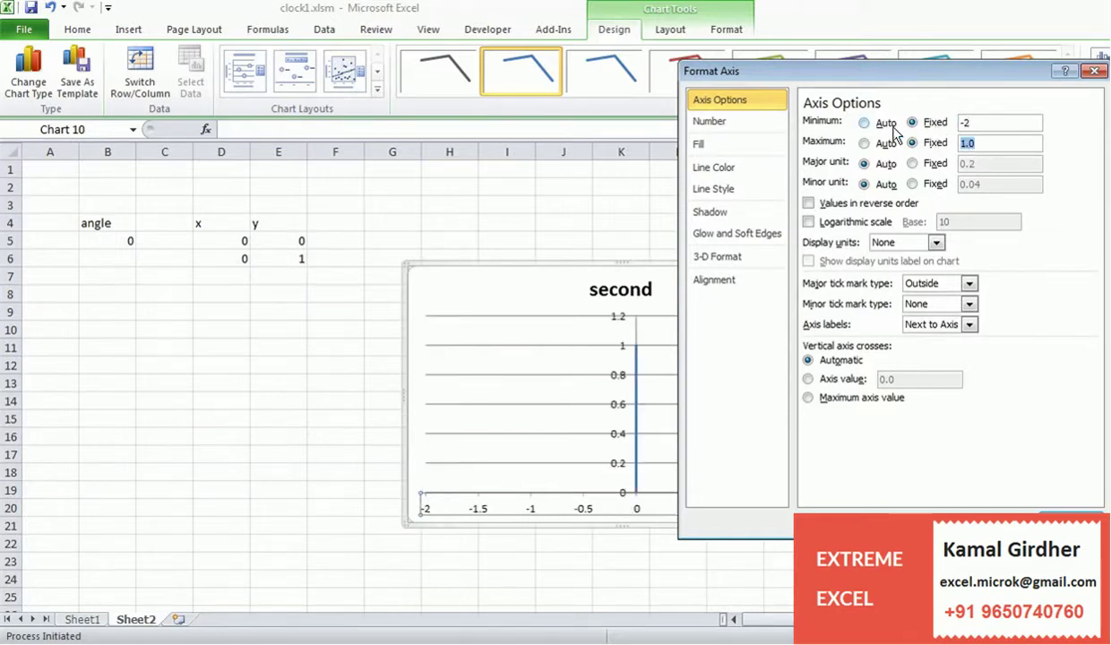
pyautogui.write('2')
pyautogui.click(1067, 516)
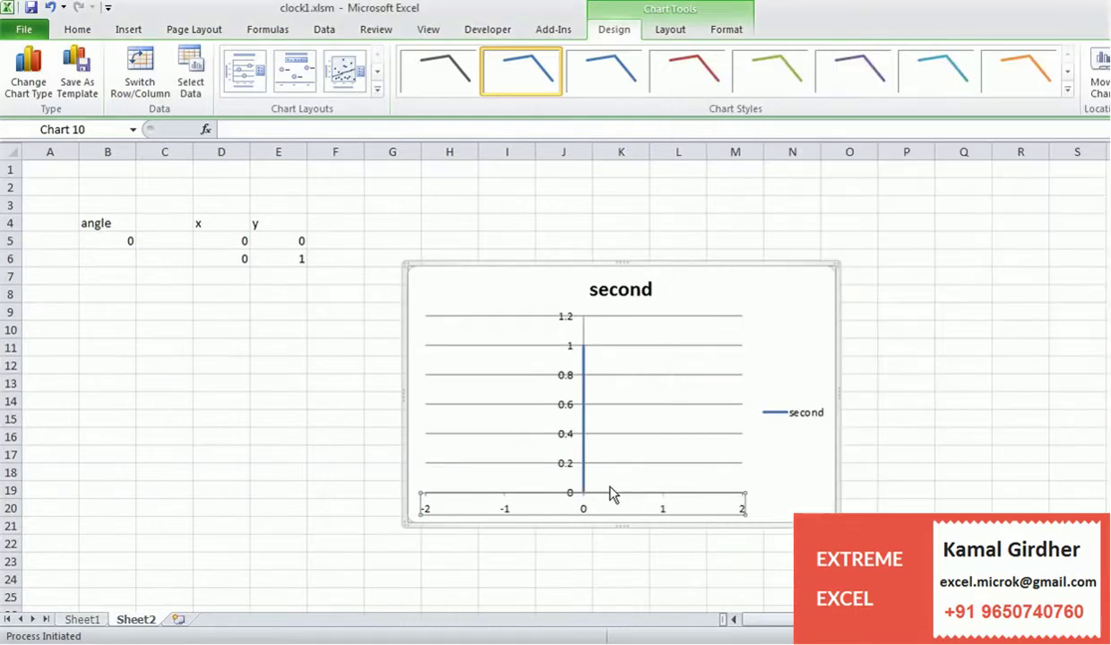
# Step: Fix the chart's vertical axis to a minimum of -2 and a maximum of 2
pyautogui.click(566, 463)
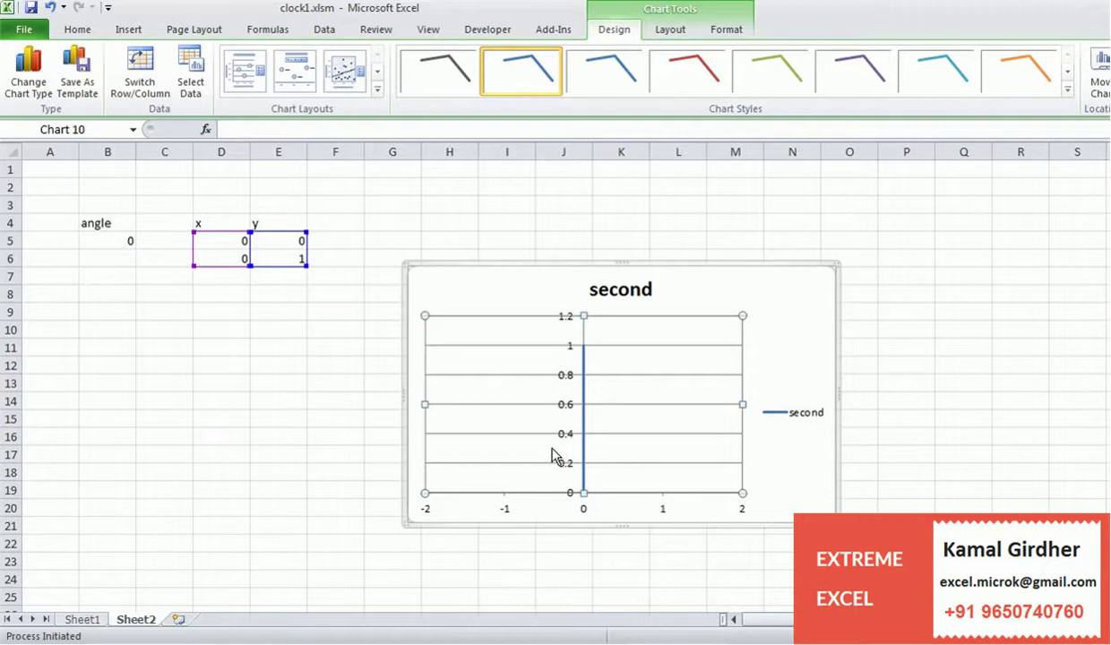
pyautogui.click(564, 439)
pyautogui.rightClick(564, 439)
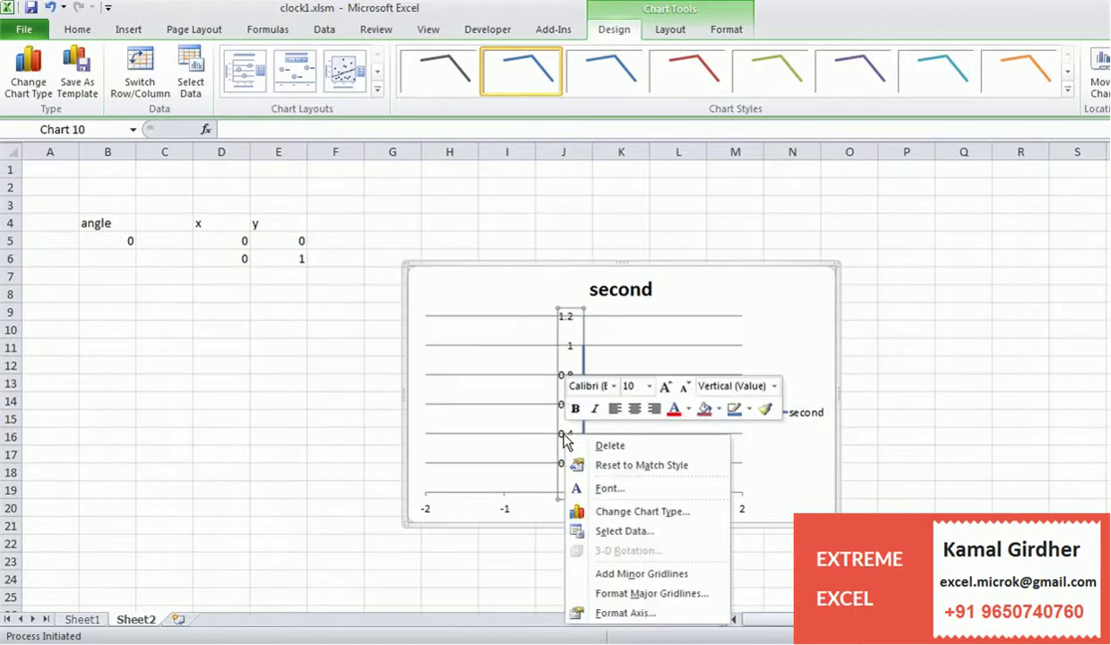
pyautogui.click(613, 615)
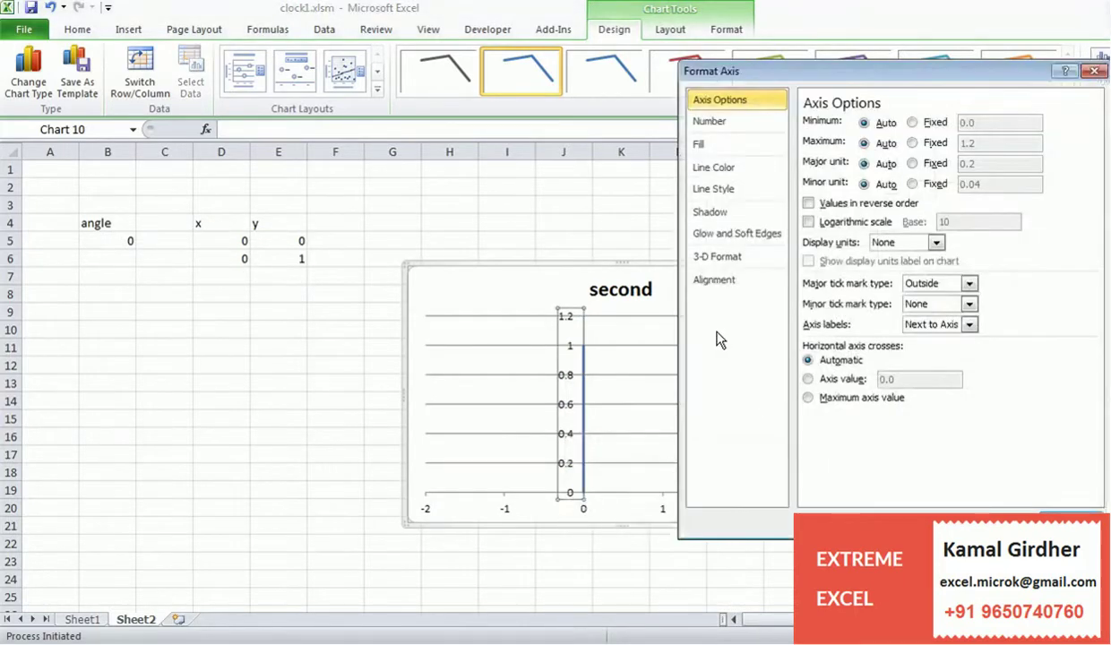
pyautogui.click(912, 122)
pyautogui.click(924, 143)
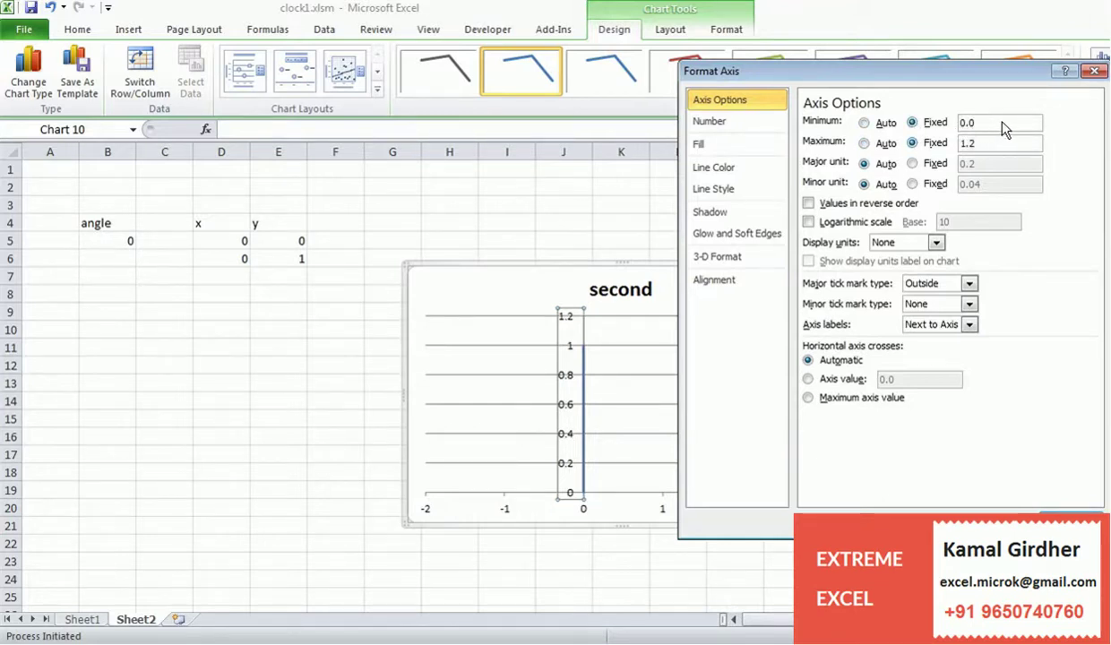
pyautogui.doubleClick(974, 123)
pyautogui.write('-3')
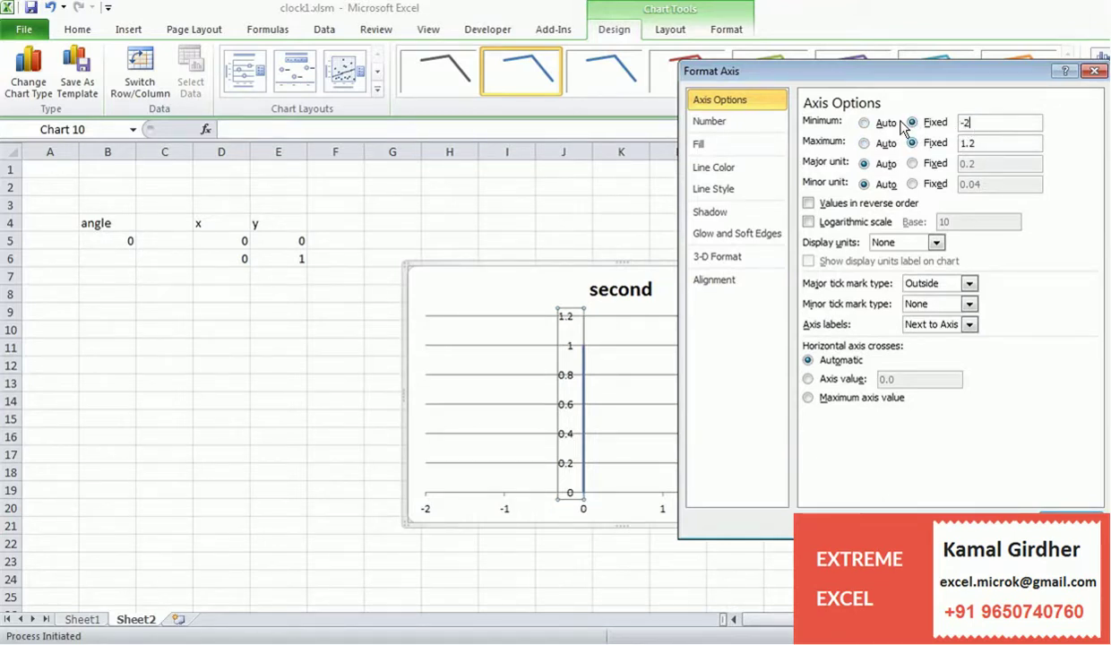
pyautogui.doubleClick(963, 144)
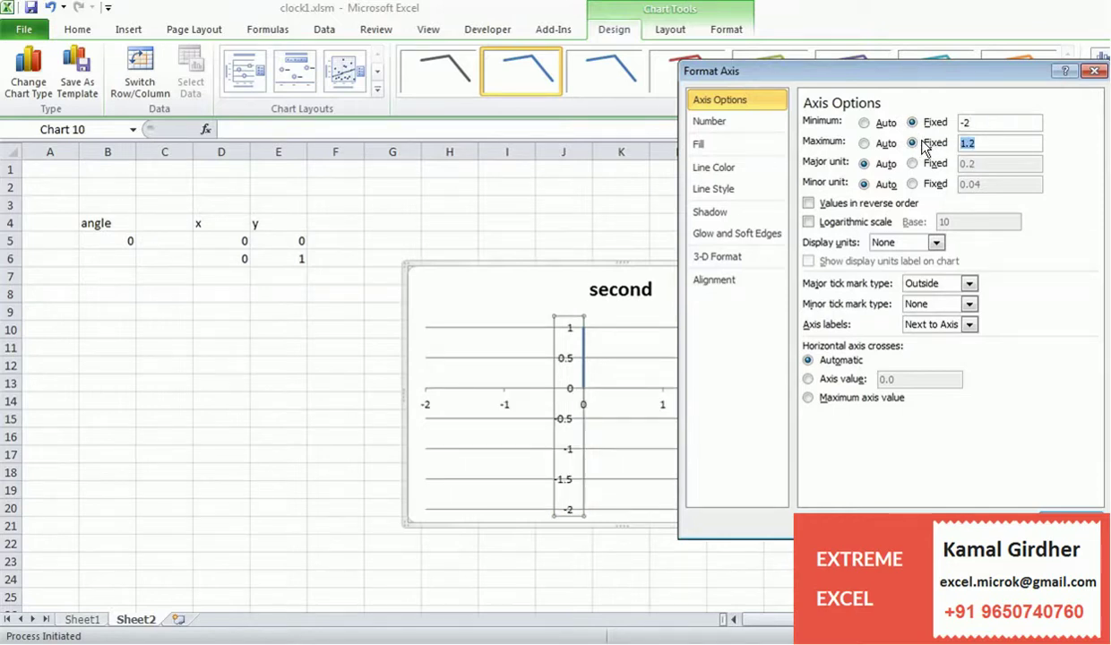
pyautogui.write('2')
pyautogui.click(1072, 524)
pyautogui.click(1008, 419)
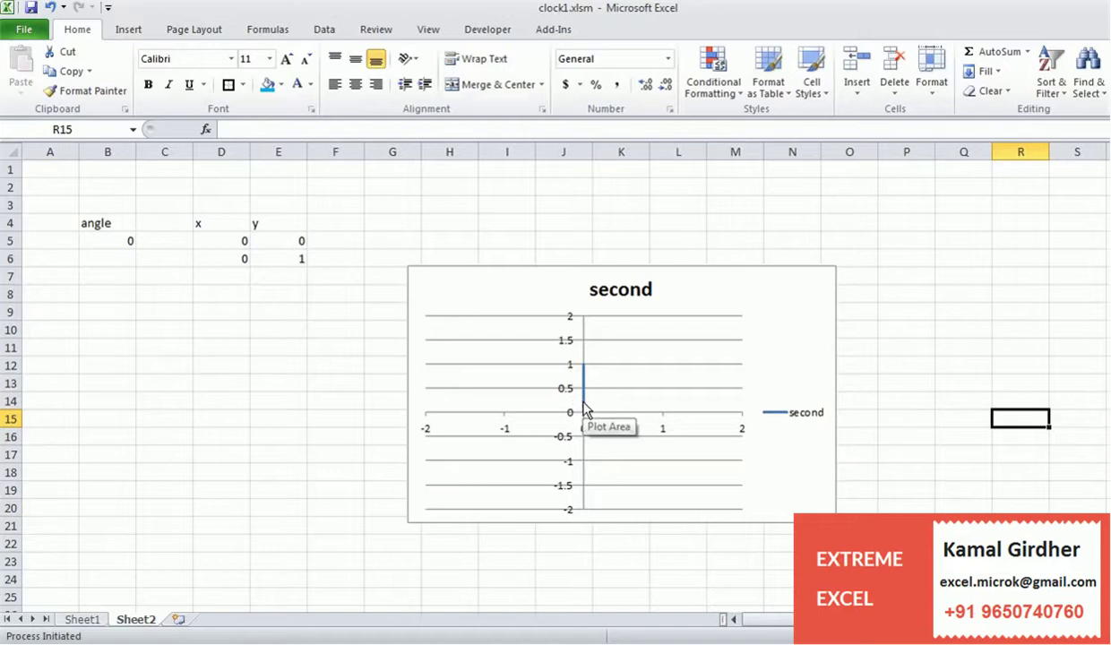
# Step: Test the hand with an angle of 90 in cell B5 and inspect the y coordinate in E6
pyautogui.moveTo(580, 375)
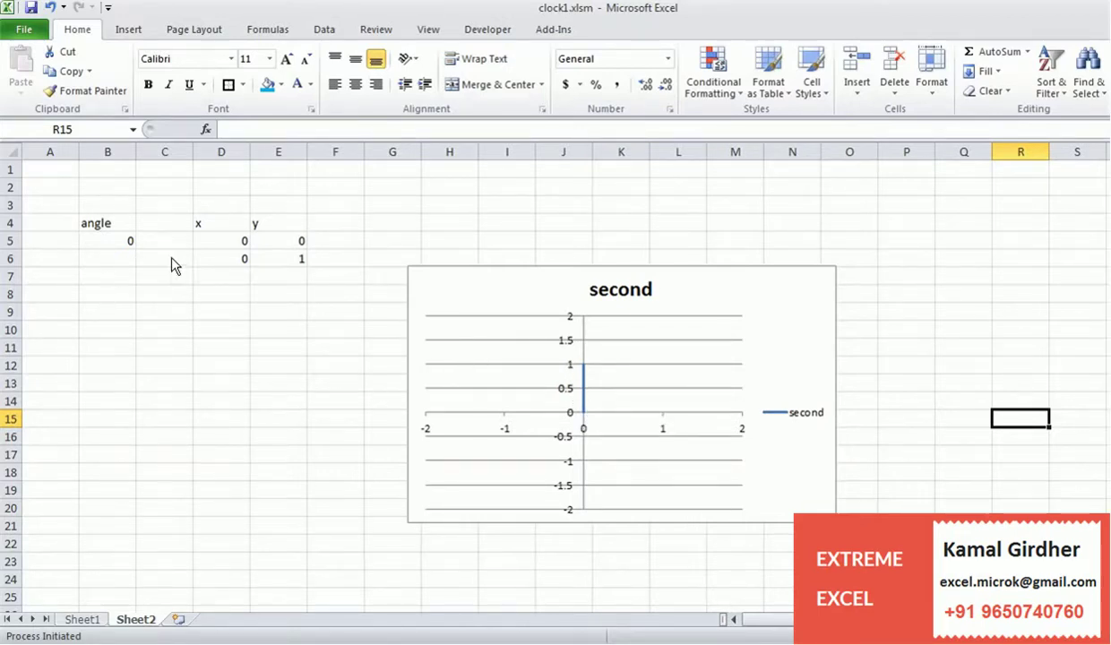
pyautogui.click(129, 245)
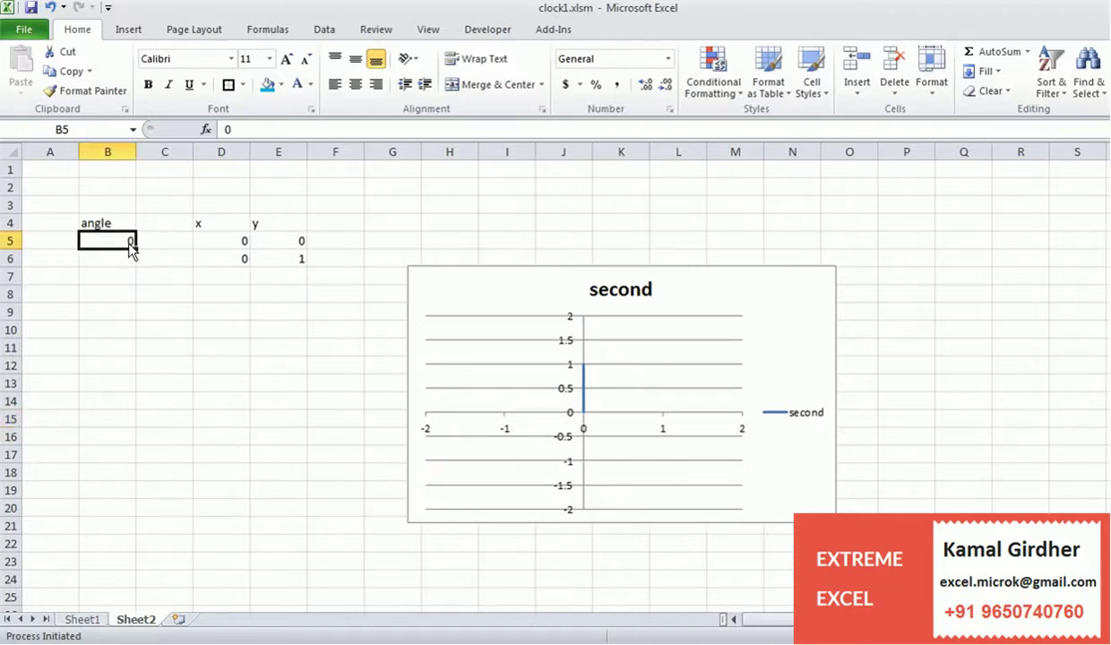
pyautogui.write('90')
pyautogui.press('Return')
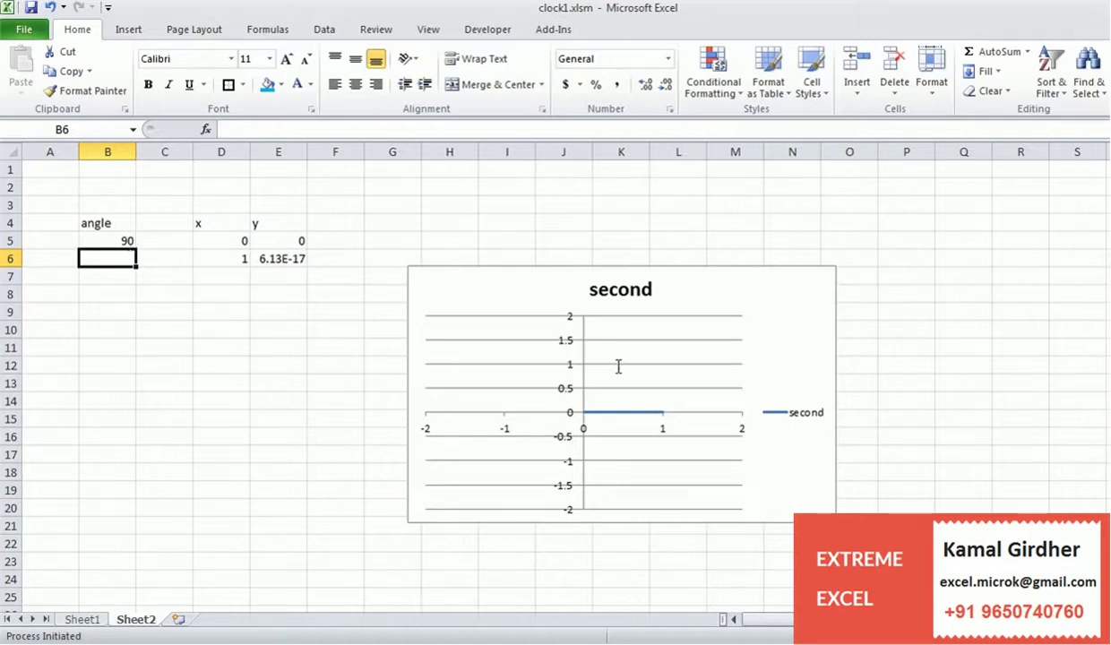
pyautogui.click(283, 262)
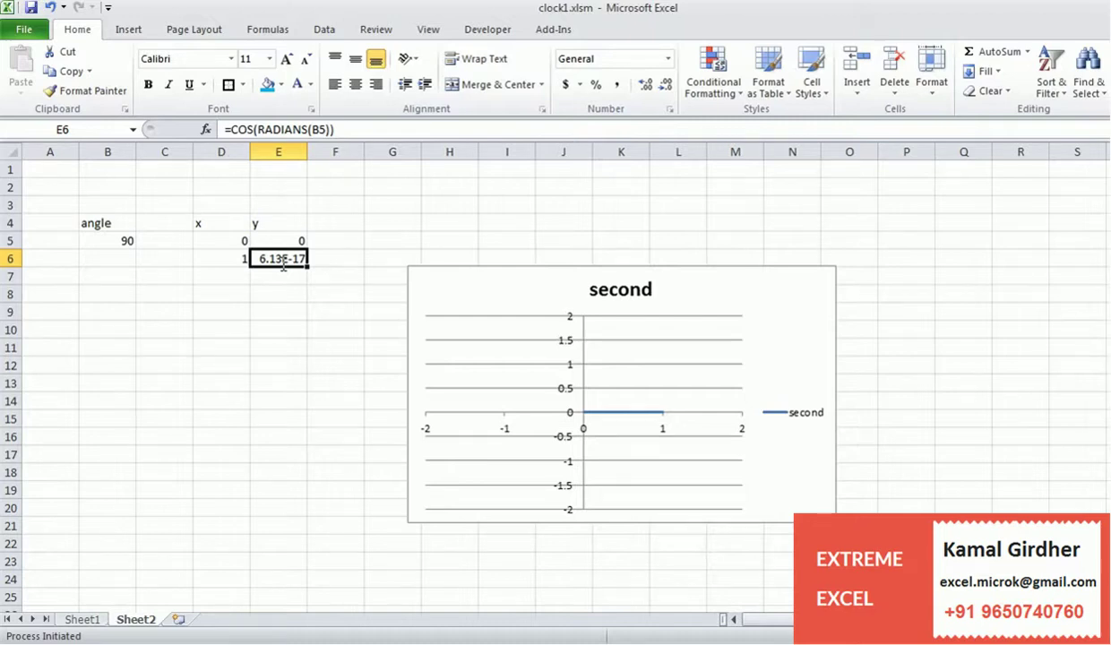
pyautogui.click(237, 237)
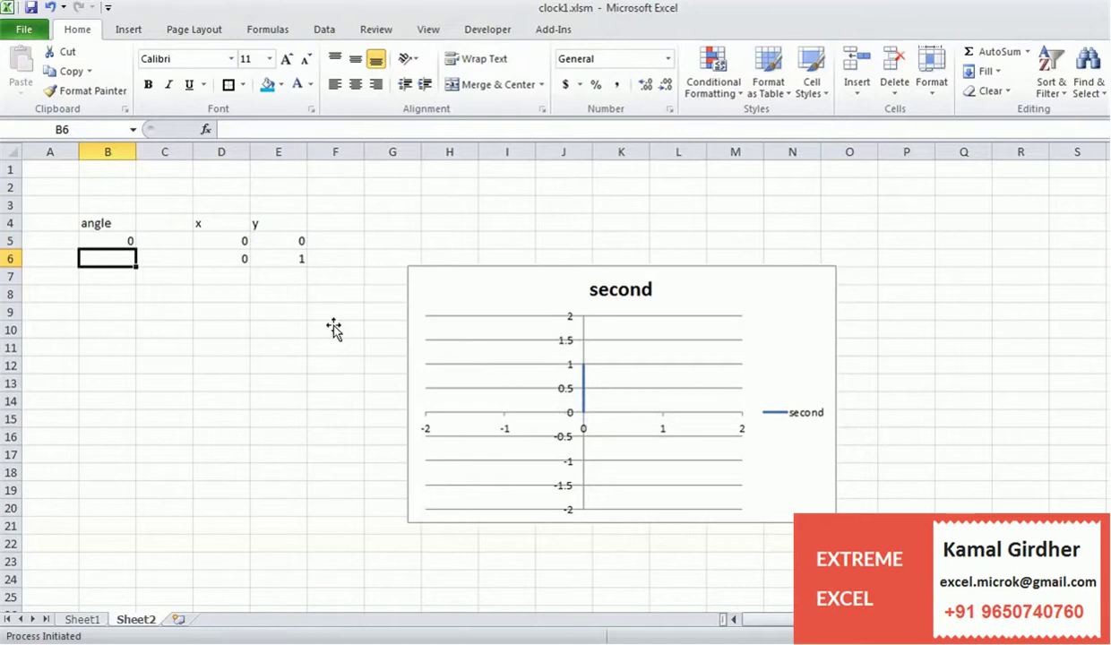
# Step: Test the hand's rotation by setting the angle in cell B5 to 90, 180, 270 and 360 in turn
pyautogui.click(113, 238)
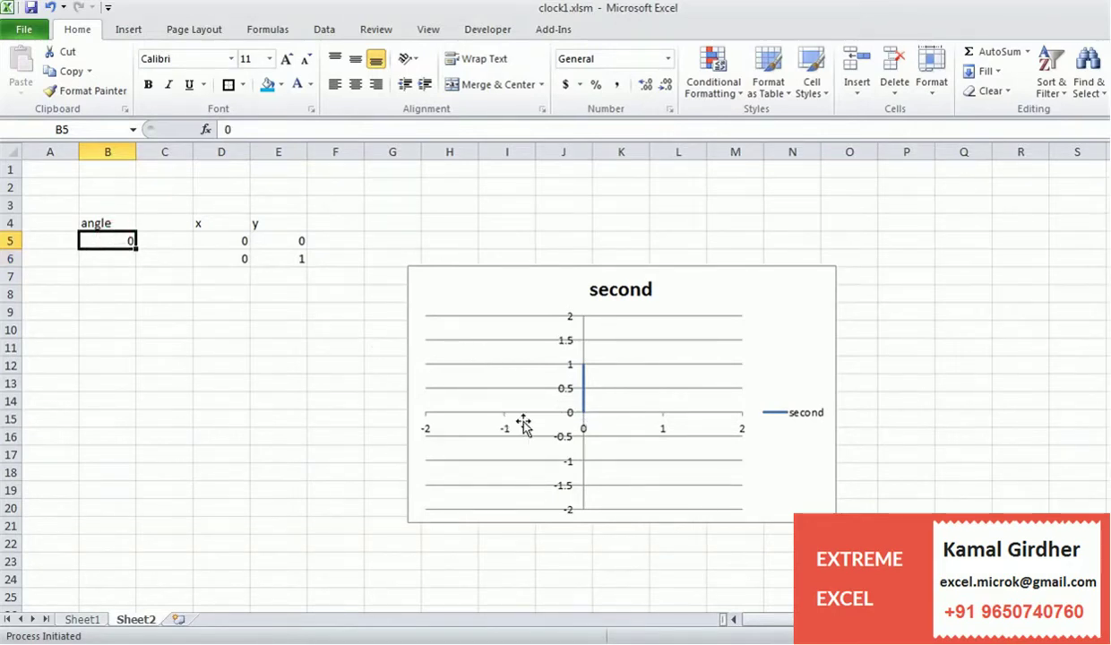
pyautogui.write('9')
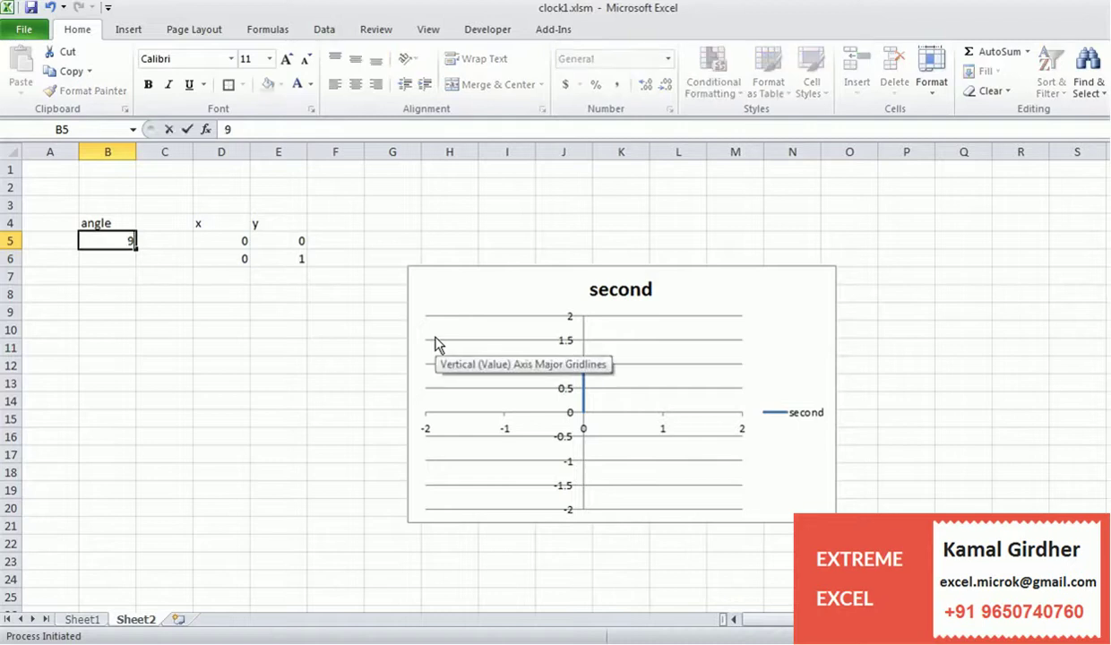
pyautogui.press('Return')
pyautogui.press('Up')
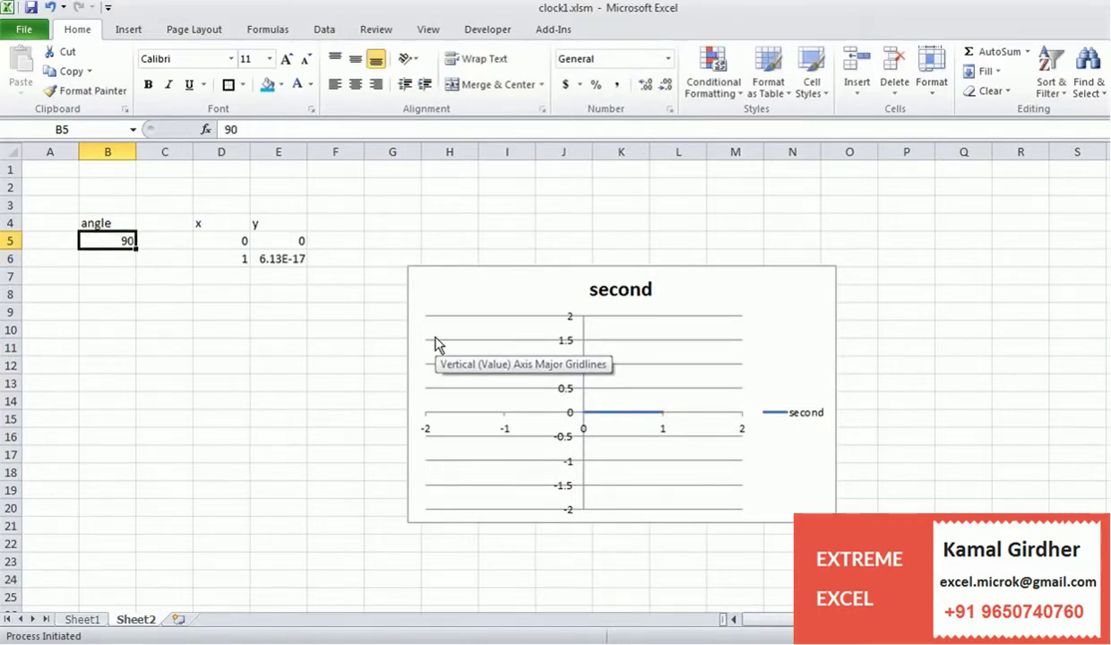
pyautogui.write('180')
pyautogui.press('Return')
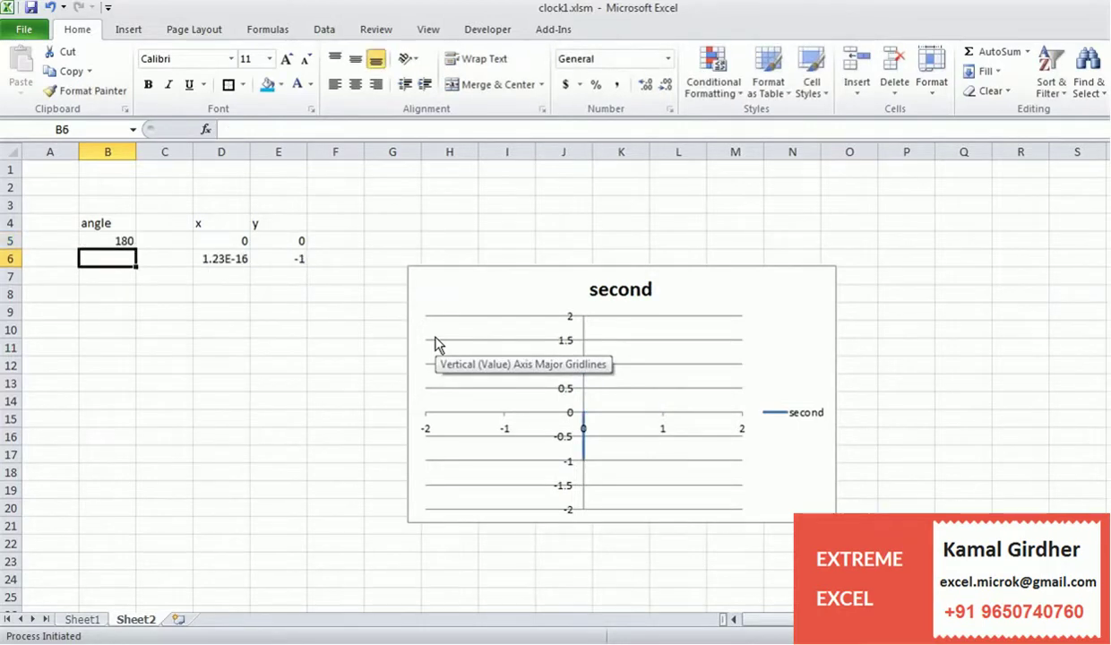
pyautogui.press('Up')
pyautogui.write('270')
pyautogui.press('Return')
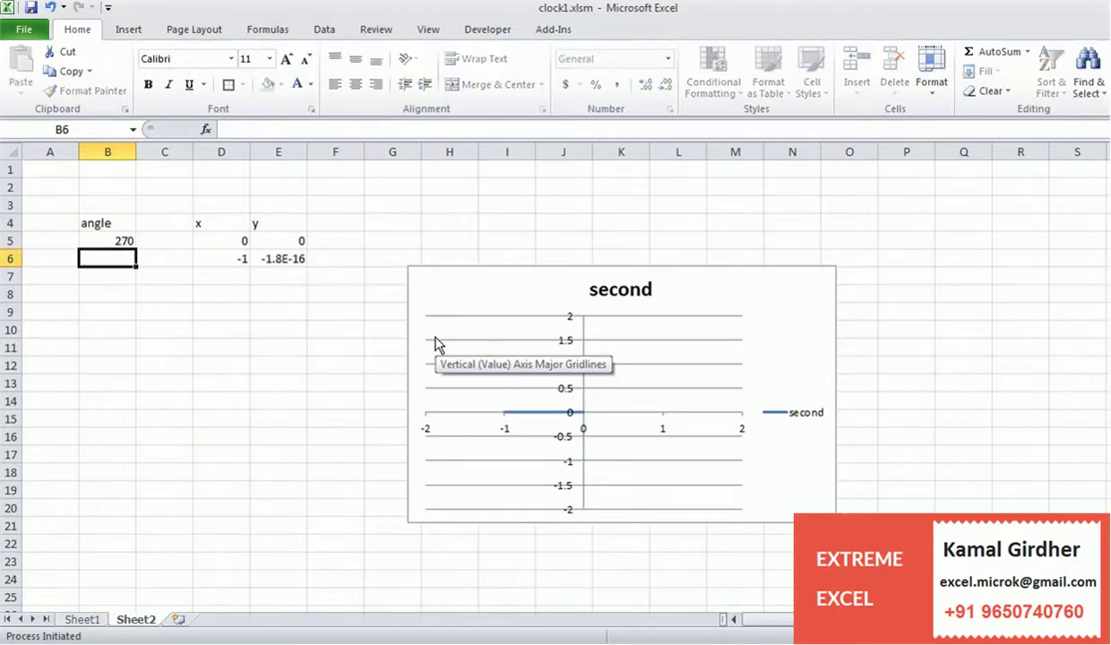
pyautogui.press('Up')
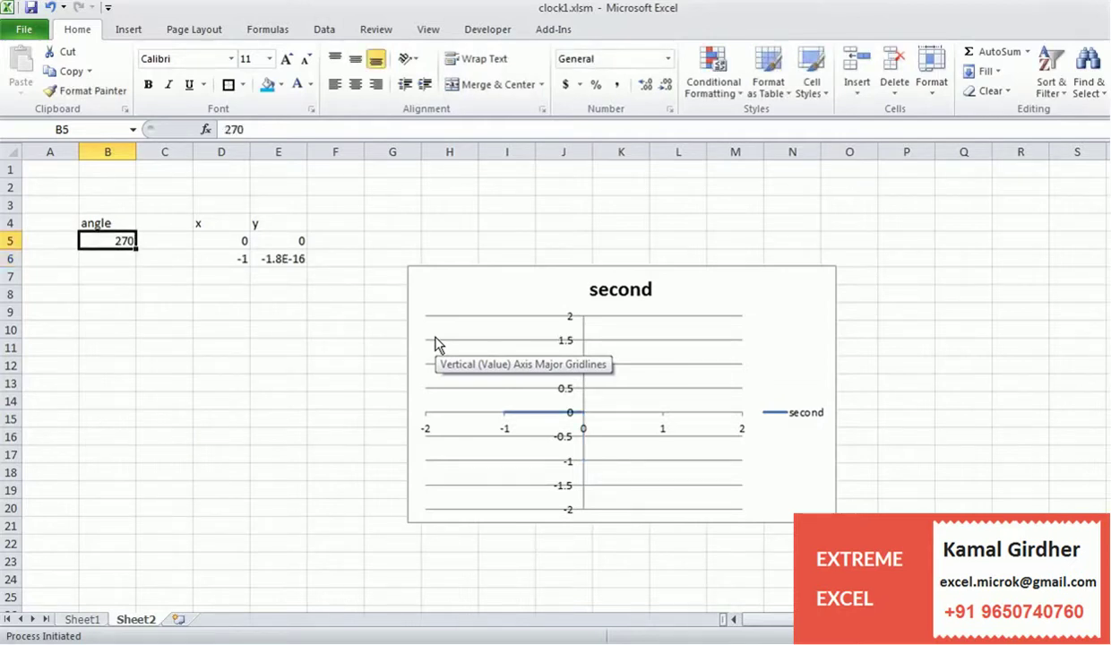
pyautogui.write('360')
pyautogui.press('Return')
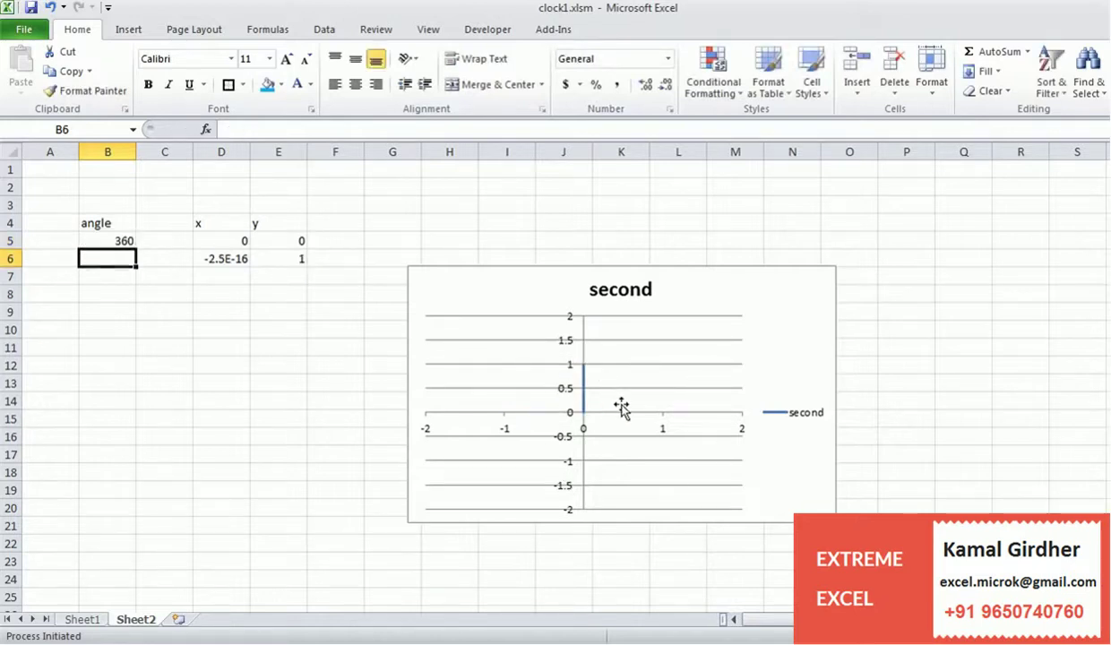
# Step: Reset the angle in cell B5 to 0
pyautogui.click(120, 242)
pyautogui.write('0')
pyautogui.press('Return')
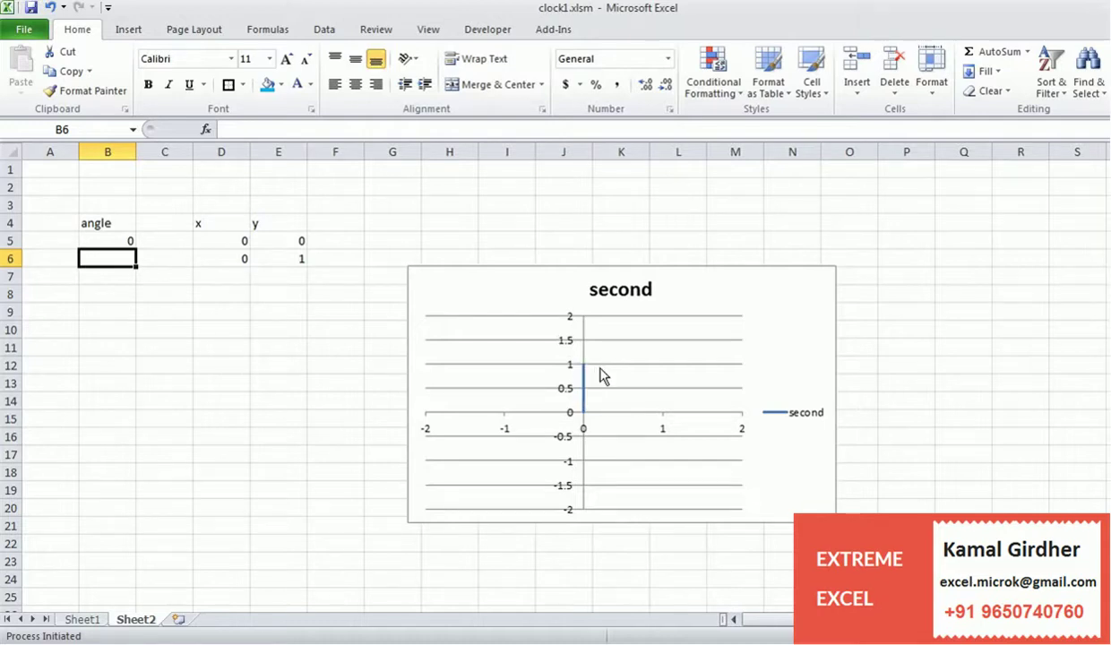
# Step: Note the full-turn conversion in row 9, entering "60 sec" in B9 and "360 degrees" in D9
pyautogui.click(108, 307)
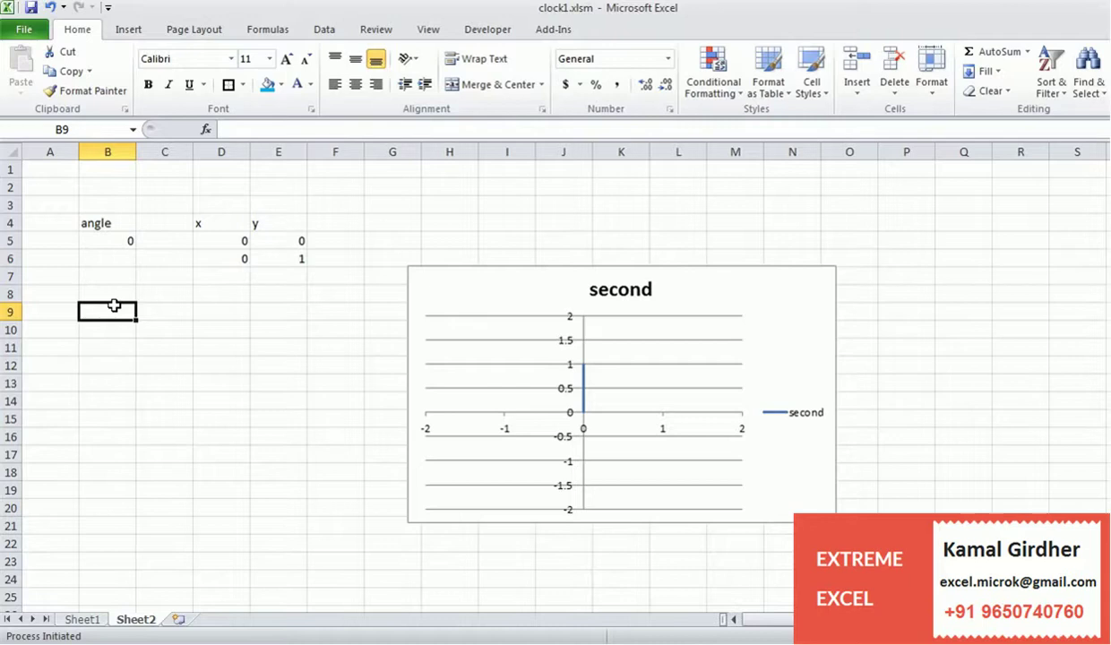
pyautogui.write('60 sec')
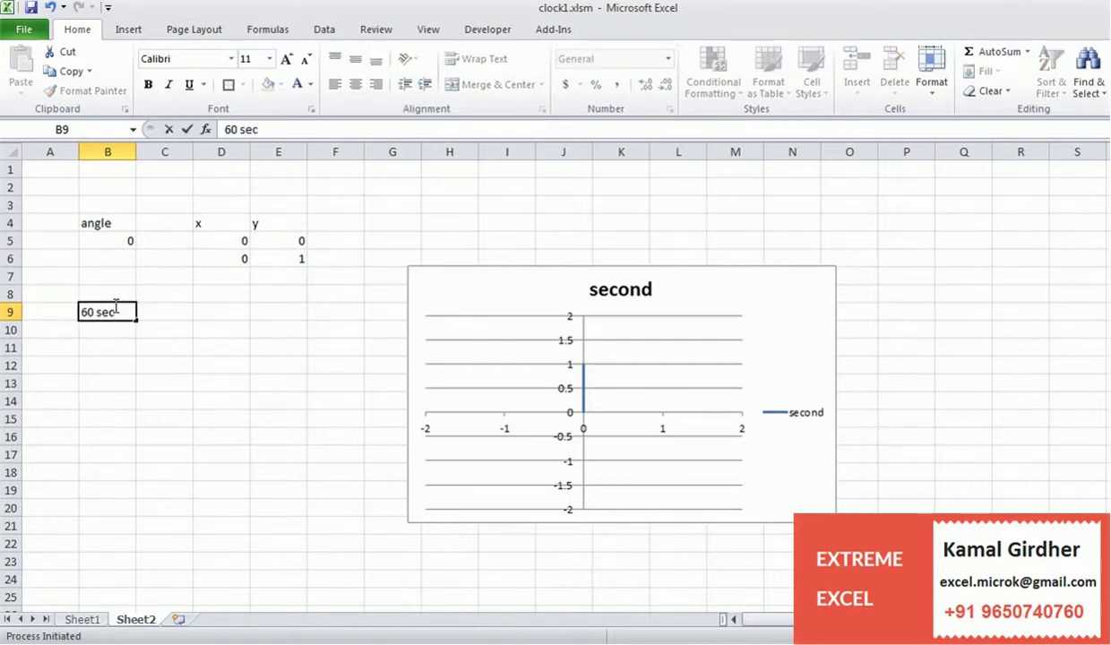
pyautogui.press('Return')
pyautogui.press('Up')
pyautogui.press('Right')
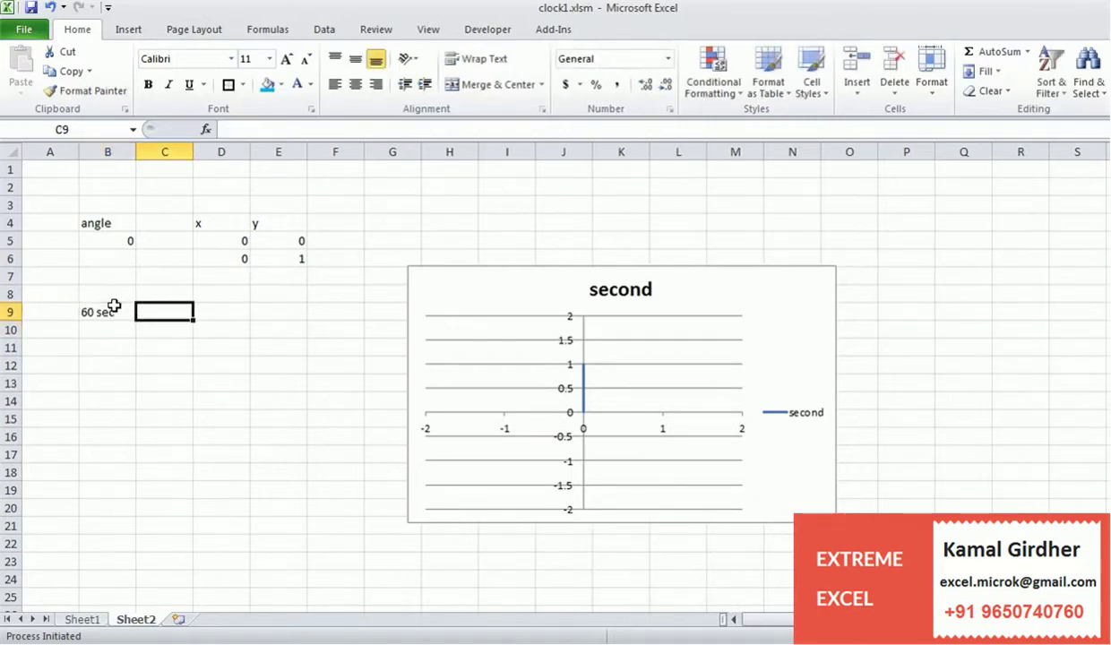
pyautogui.press('Right')
pyautogui.write('360')
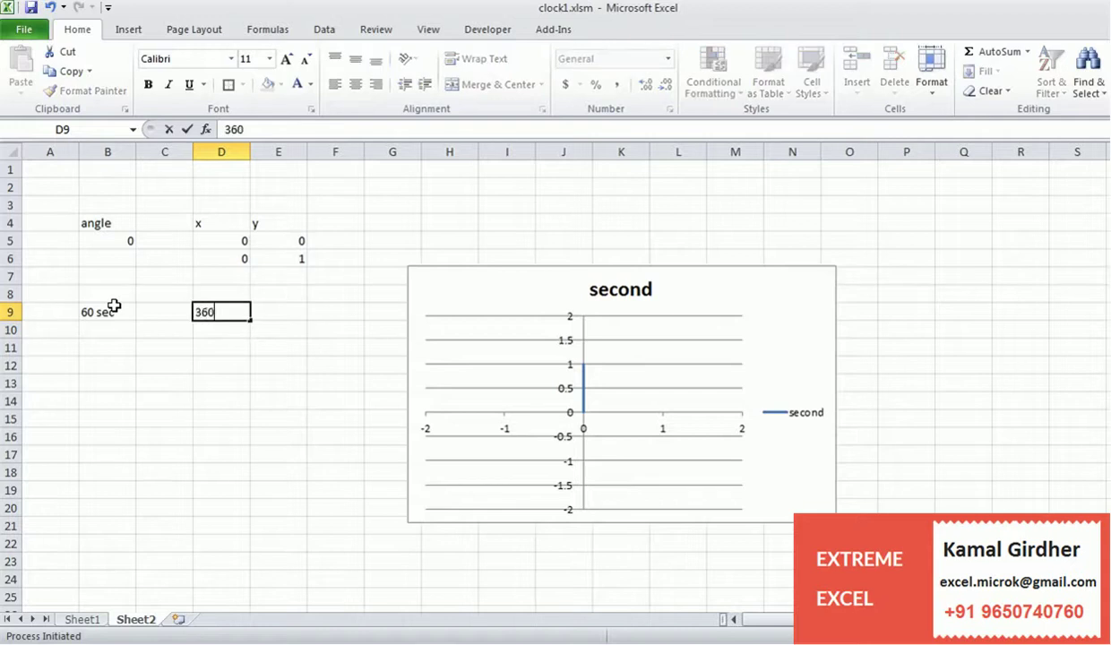
pyautogui.write(' degrees')
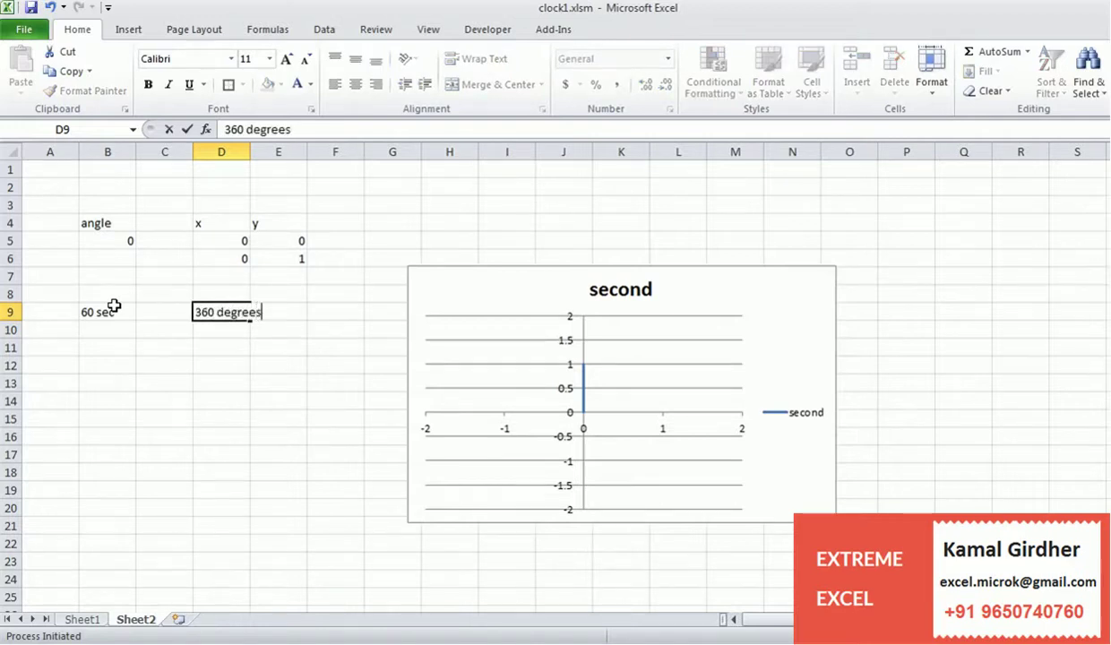
pyautogui.press('Return')
# Step: Note the per-second conversion in row 10, entering "1sec" in B10 and "6 degrees" in D10
pyautogui.press('Left')
pyautogui.press('Left')
pyautogui.write('1sec')
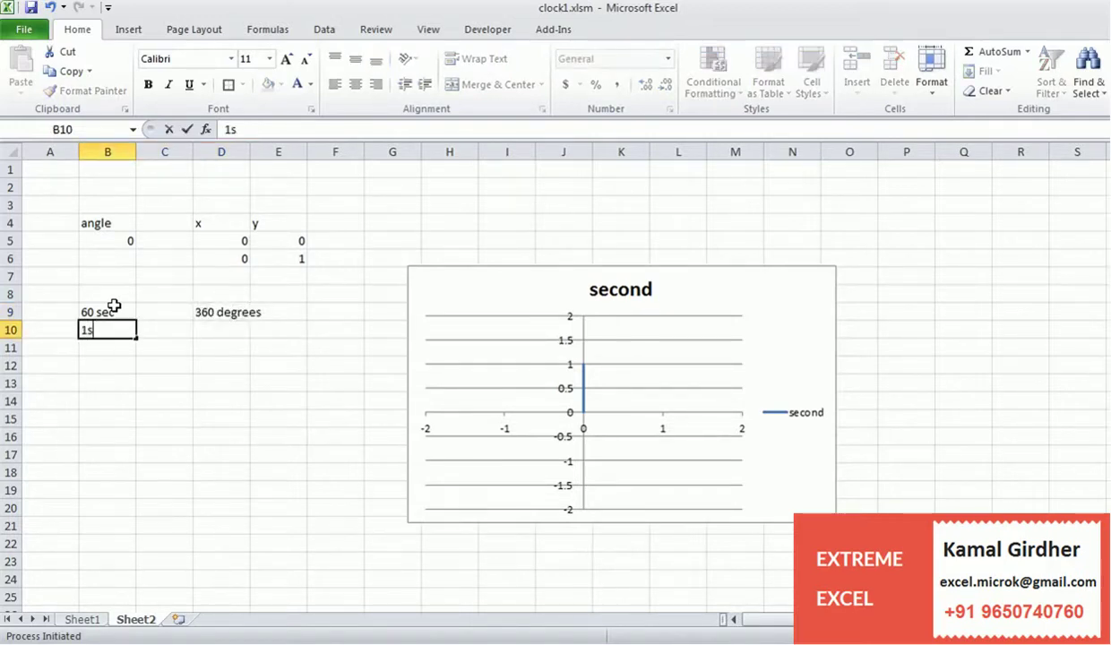
pyautogui.press('Right')
pyautogui.press('Right')
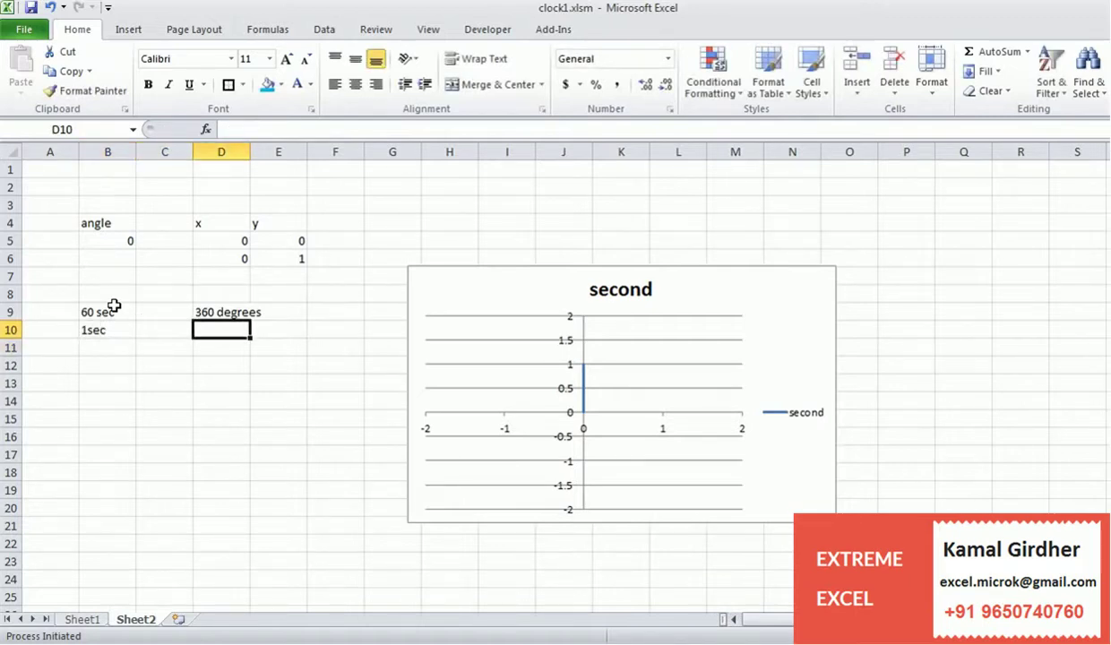
pyautogui.write('360/6')
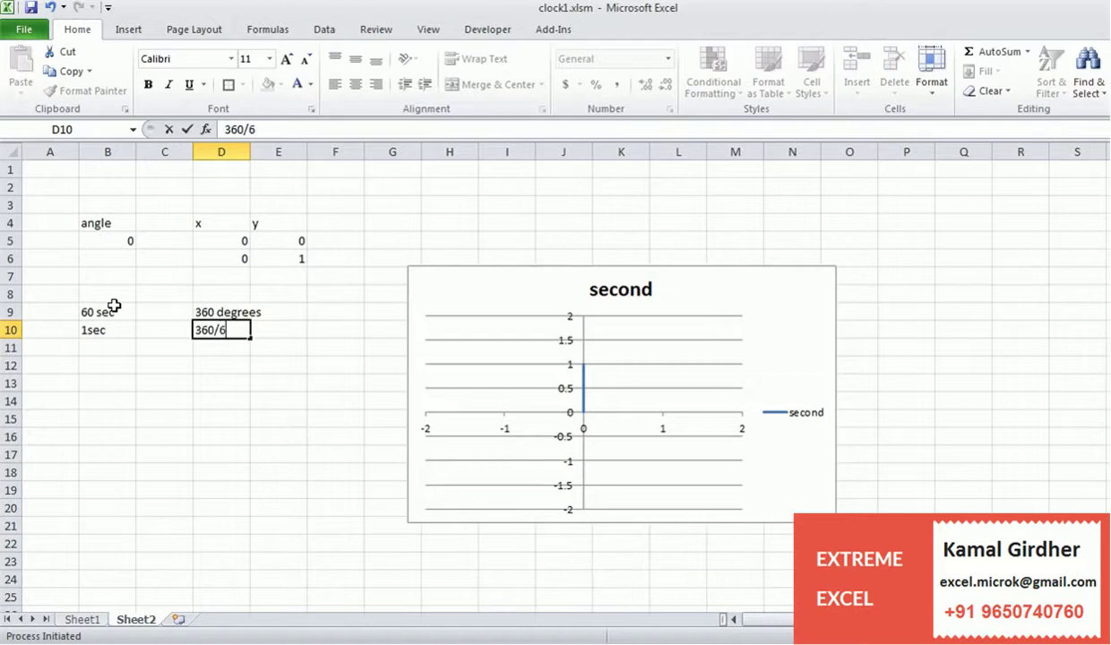
pyautogui.write('0')
pyautogui.press('BackSpace')
pyautogui.press('BackSpace')
pyautogui.press('BackSpace')
pyautogui.press('BackSpace')
pyautogui.press('BackSpace')
pyautogui.press('BackSpace')
pyautogui.write('6 degrees')
pyautogui.press('Return')
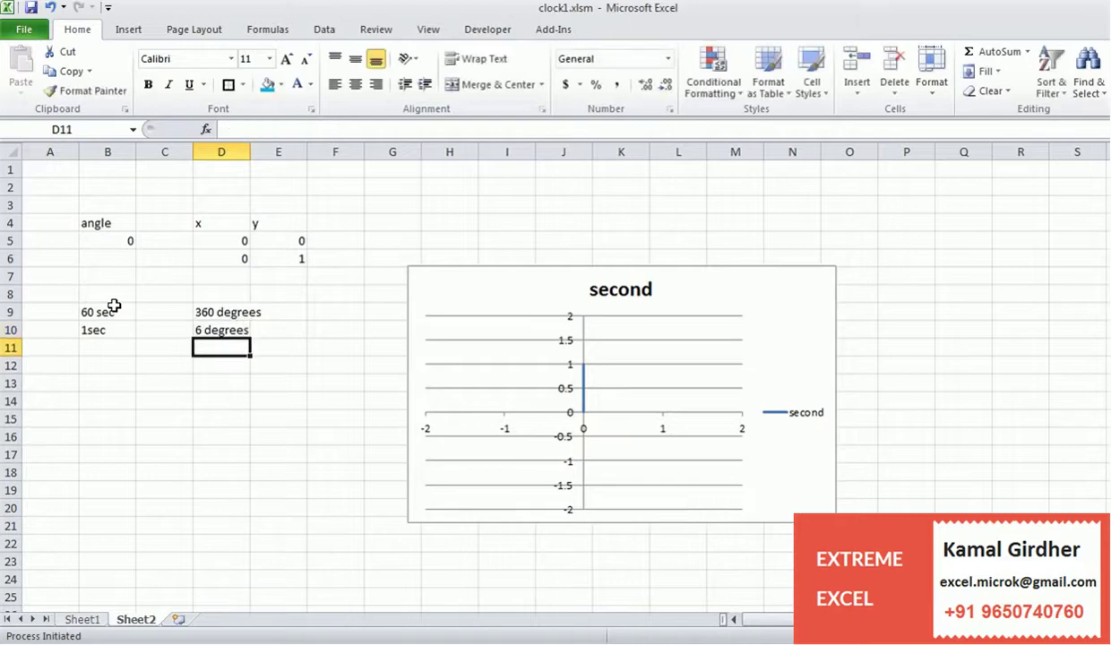
# Step: Switch to the Visual Basic editor, maximize it, and create a Sub procedure for the Excel clock in Module1
pyautogui.hotkey('alt', 'F11')
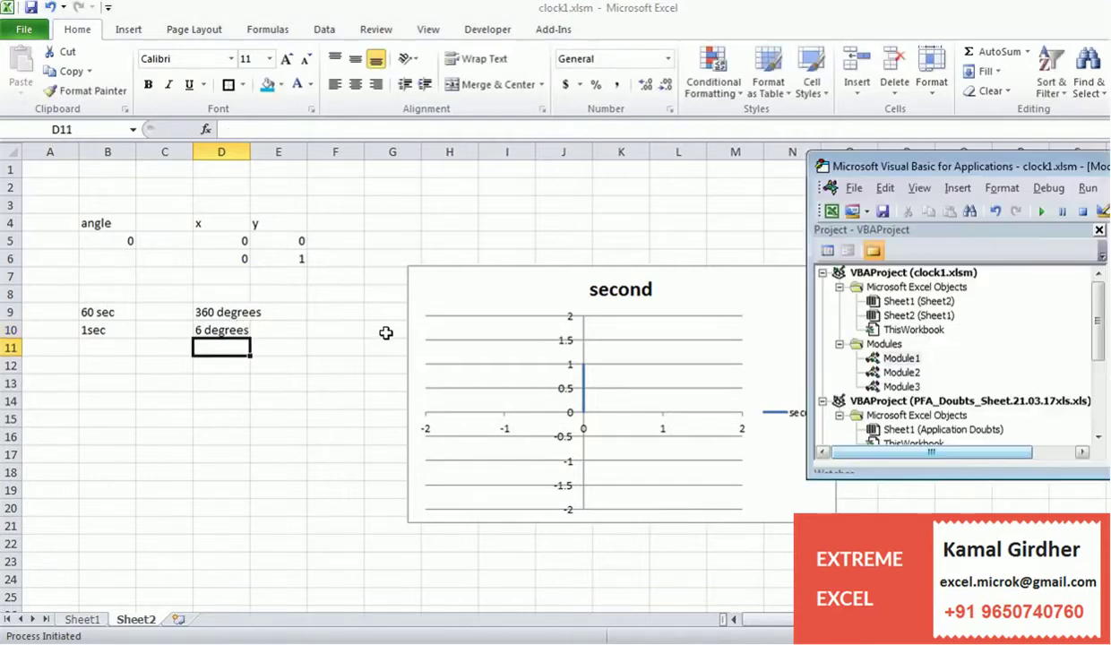
pyautogui.doubleClick(992, 166)
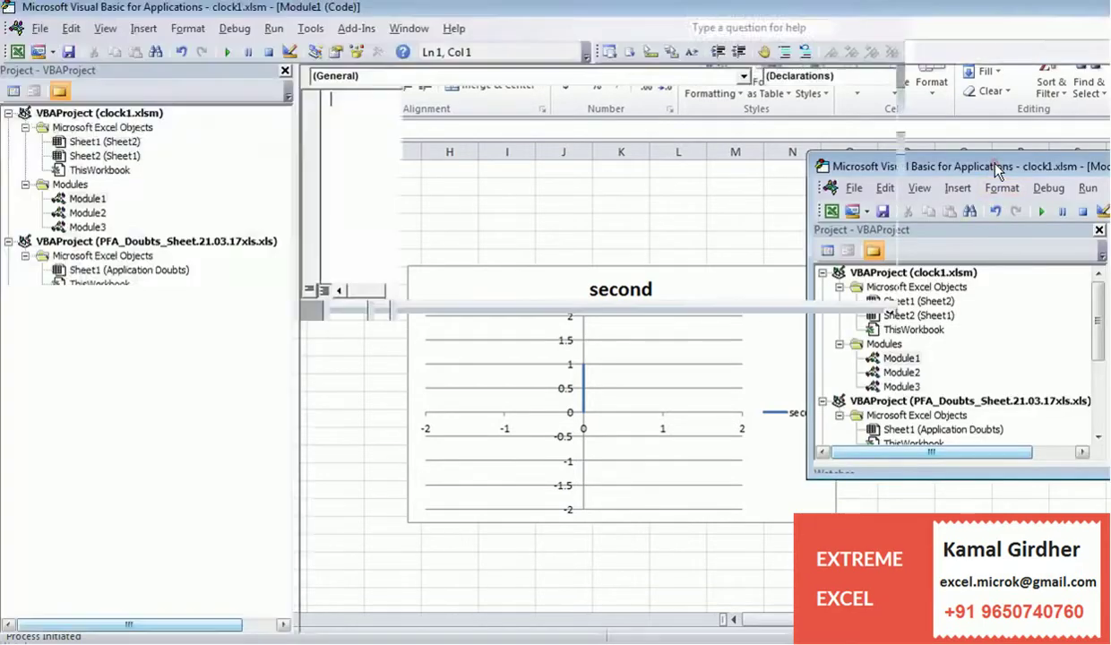
pyautogui.write('sub')
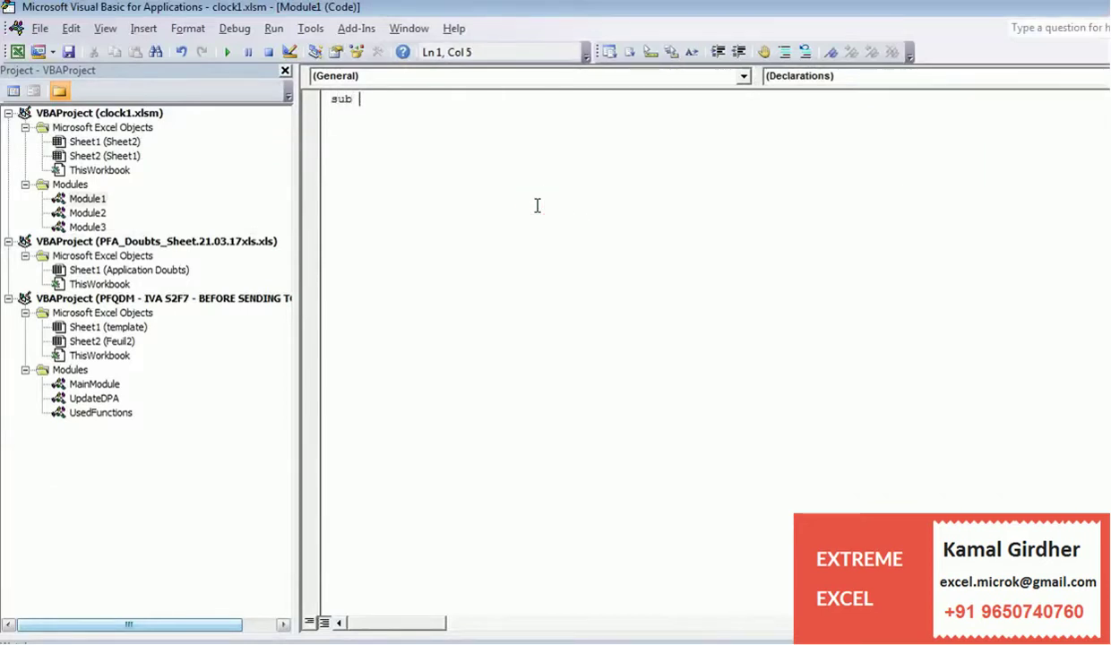
pyautogui.write(' xtremel')
pyautogui.press('BackSpace')
pyautogui.press('BackSpace')
pyautogui.write('eExcel')
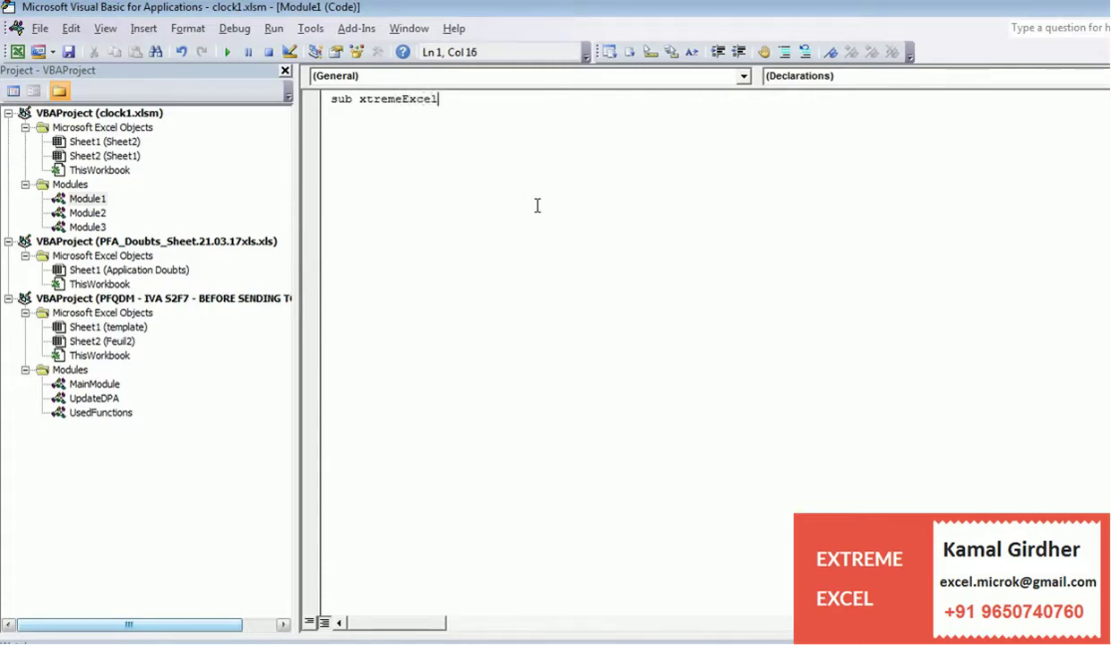
pyautogui.write('Cloxk(')
pyautogui.press('Return')
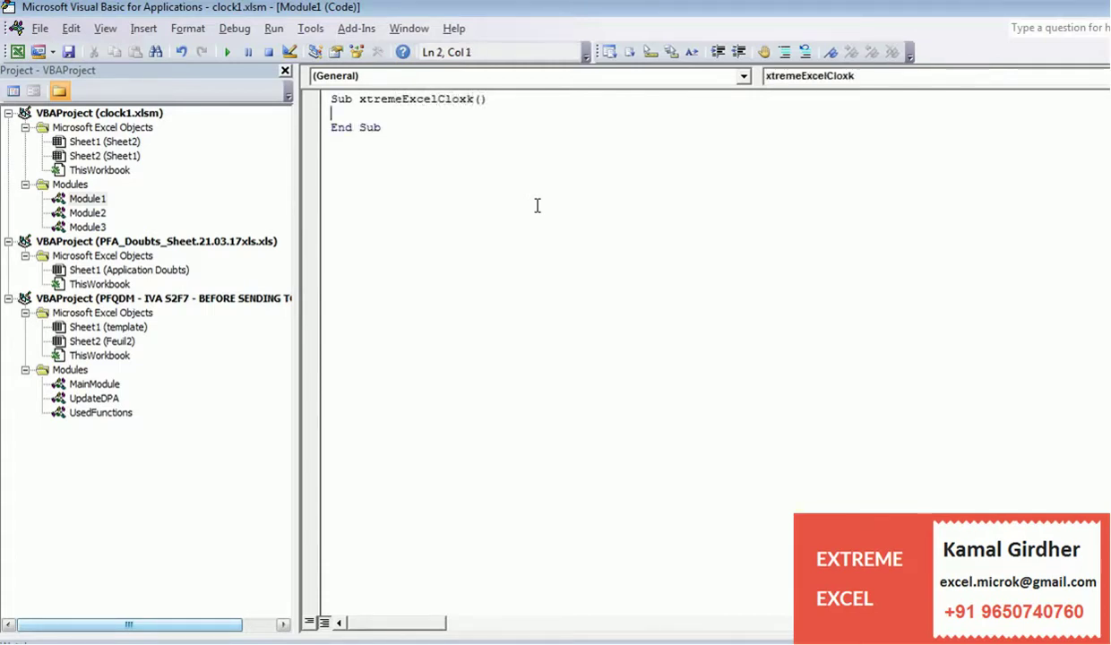
pyautogui.press('Return')
pyautogui.press('Return')
pyautogui.press('Return')
# Step: Correct the procedure's name to xtremeExcelClock
pyautogui.press('Up')
pyautogui.press('Up')
pyautogui.press('Up')
pyautogui.press('End')
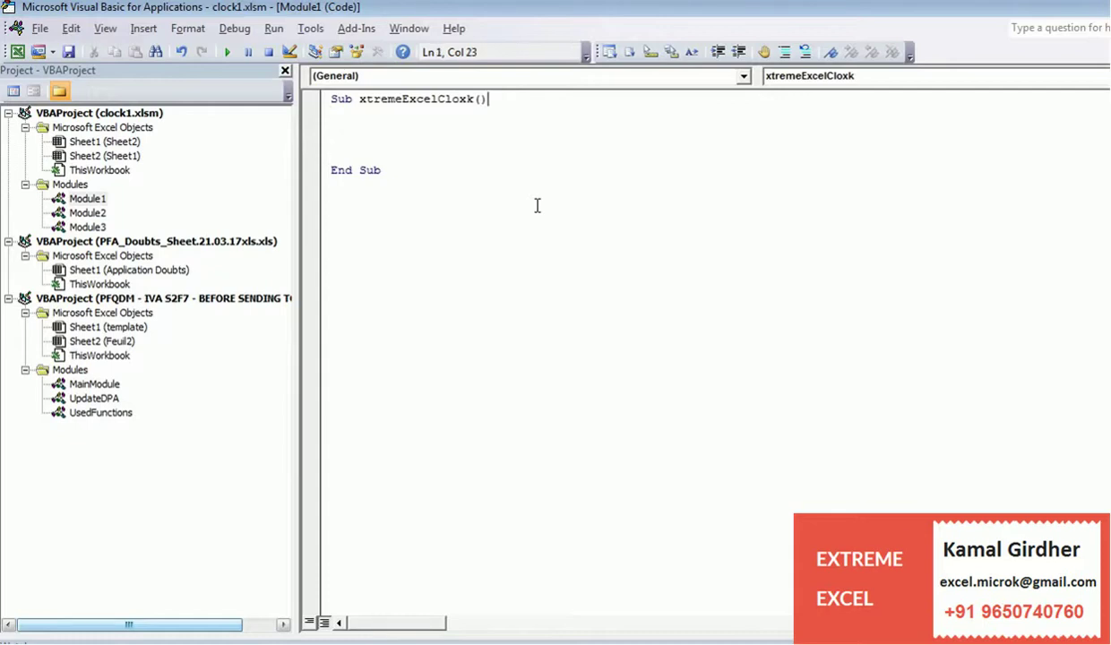
pyautogui.press('Left')
pyautogui.press('Left')
pyautogui.press('BackSpace')
pyautogui.press('BackSpace')
pyautogui.write('ck')
# Step: Add the line start = Timer to the body of xtremeExcelClock, with blank lines around it
pyautogui.press('Down')
pyautogui.press('Return')
pyautogui.press('Return')
pyautogui.press('Return')
pyautogui.press('Up')
pyautogui.press('Up')
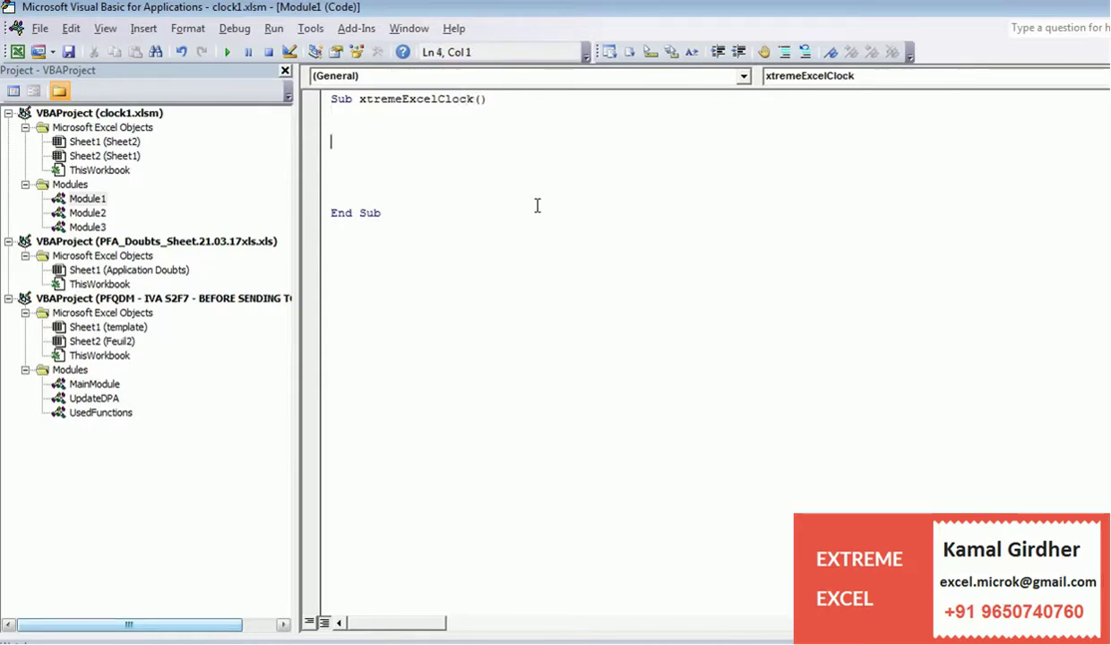
pyautogui.write('start = timer')
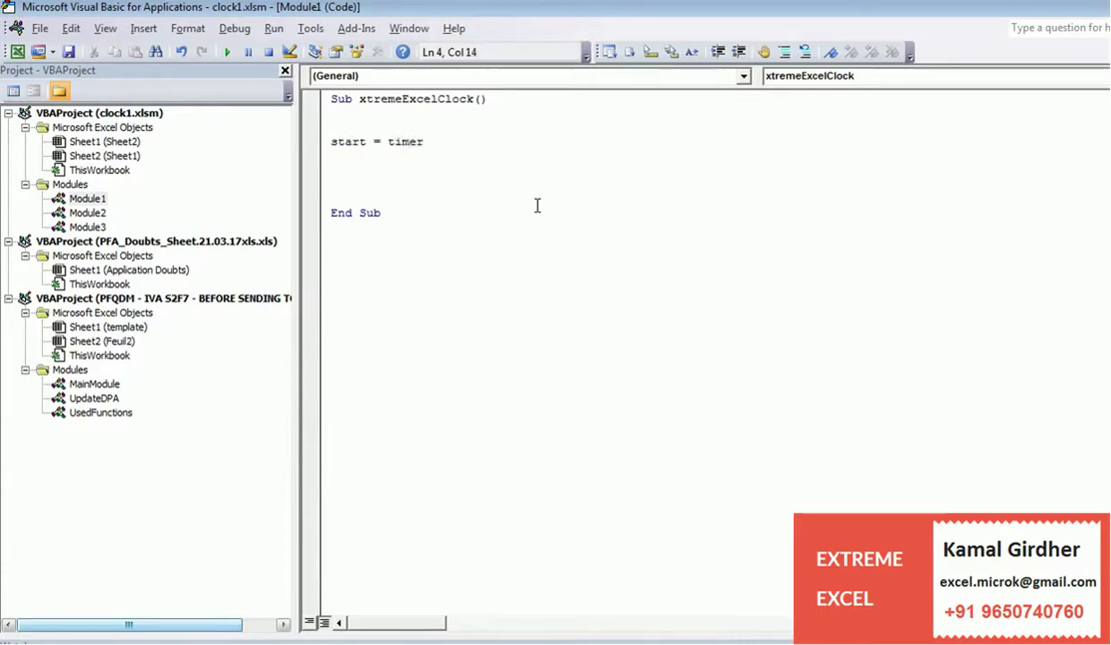
# Step: Add a one-second wait loop below it, with the condition Do While Timer < start + 1 and a closing Loop
pyautogui.press('Return')
pyautogui.write('Do ')
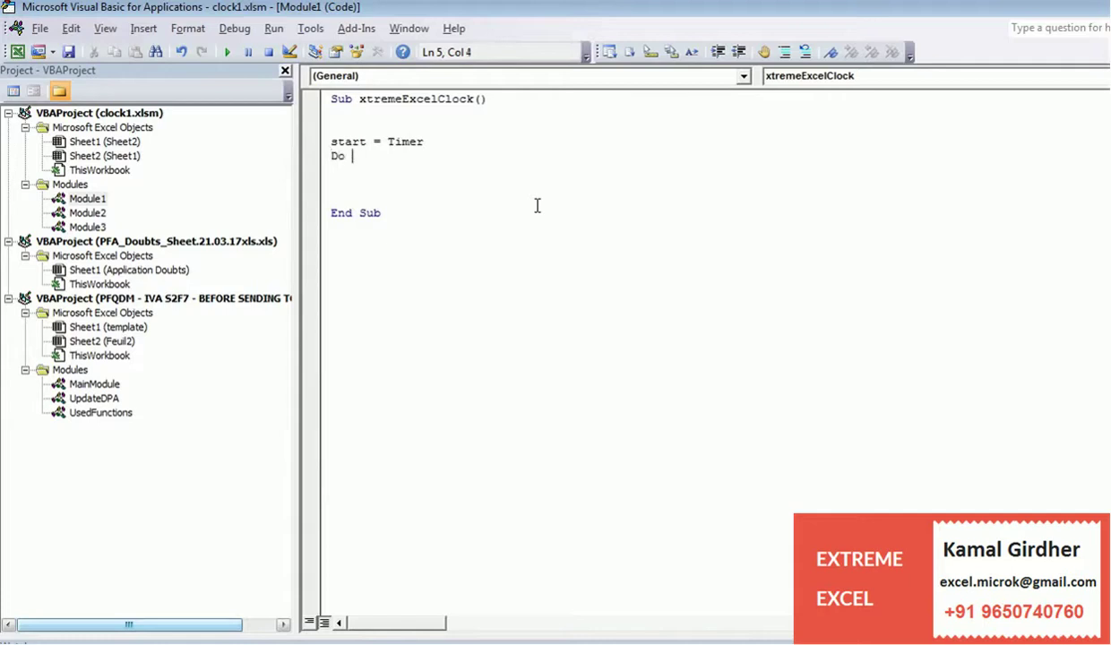
pyautogui.write('loo')
pyautogui.press('BackSpace')
pyautogui.press('BackSpace')
pyautogui.press('BackSpace')
pyautogui.write('while timer < ')
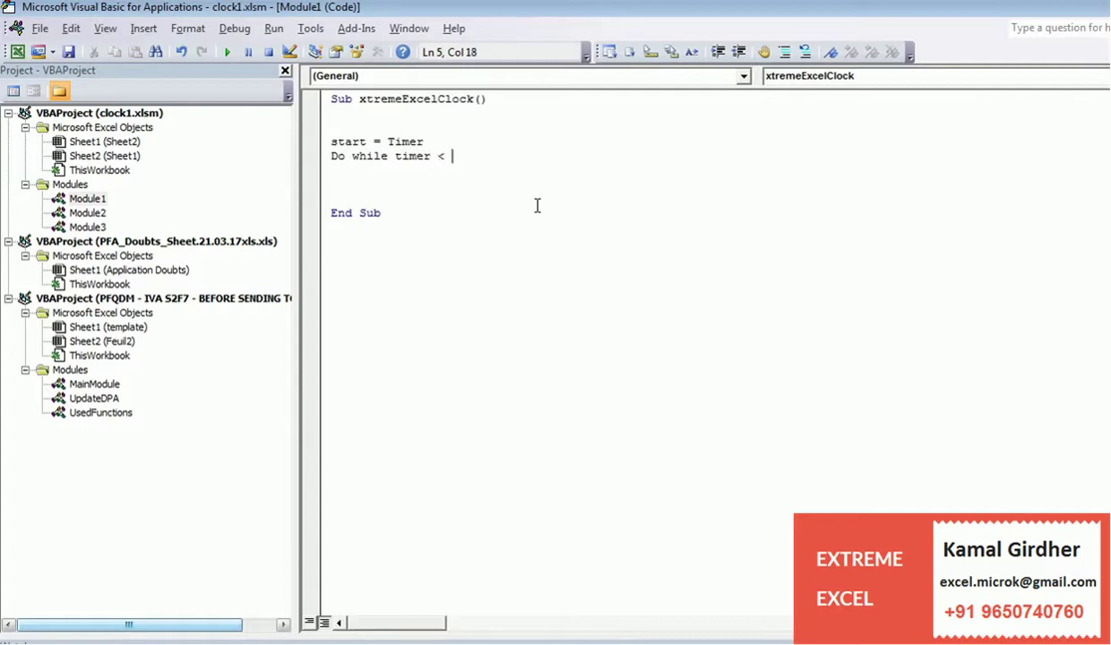
pyautogui.write('start+1')
pyautogui.press('Return')
pyautogui.press('Return')
pyautogui.press('Return')
pyautogui.write('Eoop')
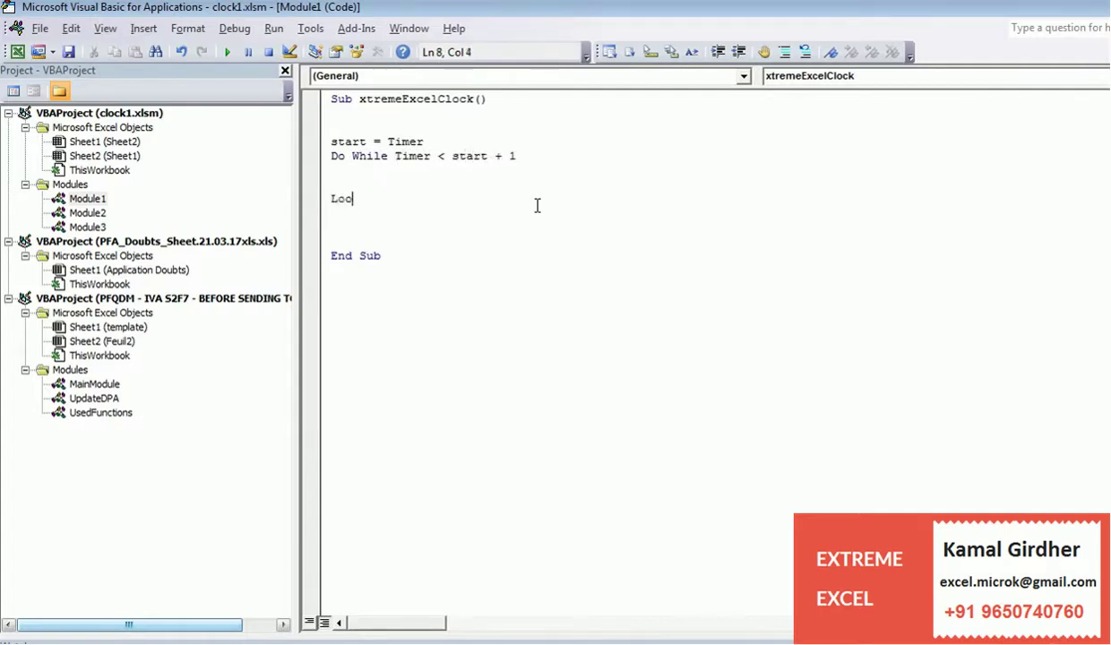
# Step: Insert an indented DoEvents statement inside the wait loop and add blank lines after Loop
pyautogui.press('Up')
pyautogui.press('BackSpace')
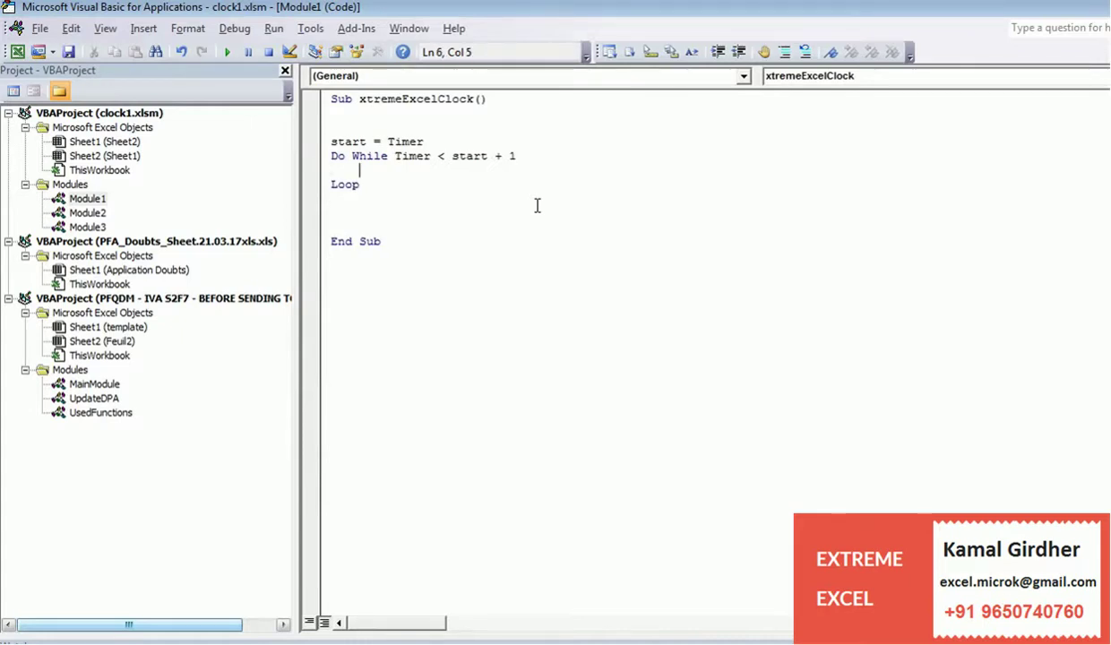
pyautogui.write('Doevent')
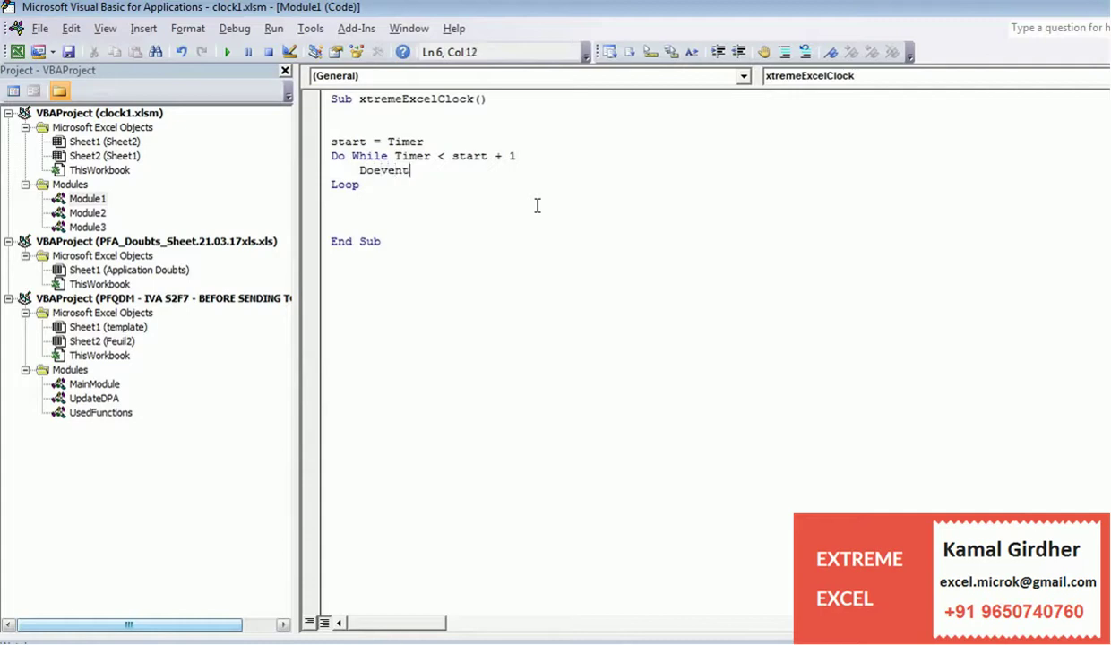
pyautogui.write('s')
pyautogui.press('Down')
pyautogui.press('Down')
pyautogui.press('Return')
pyautogui.press('Return')
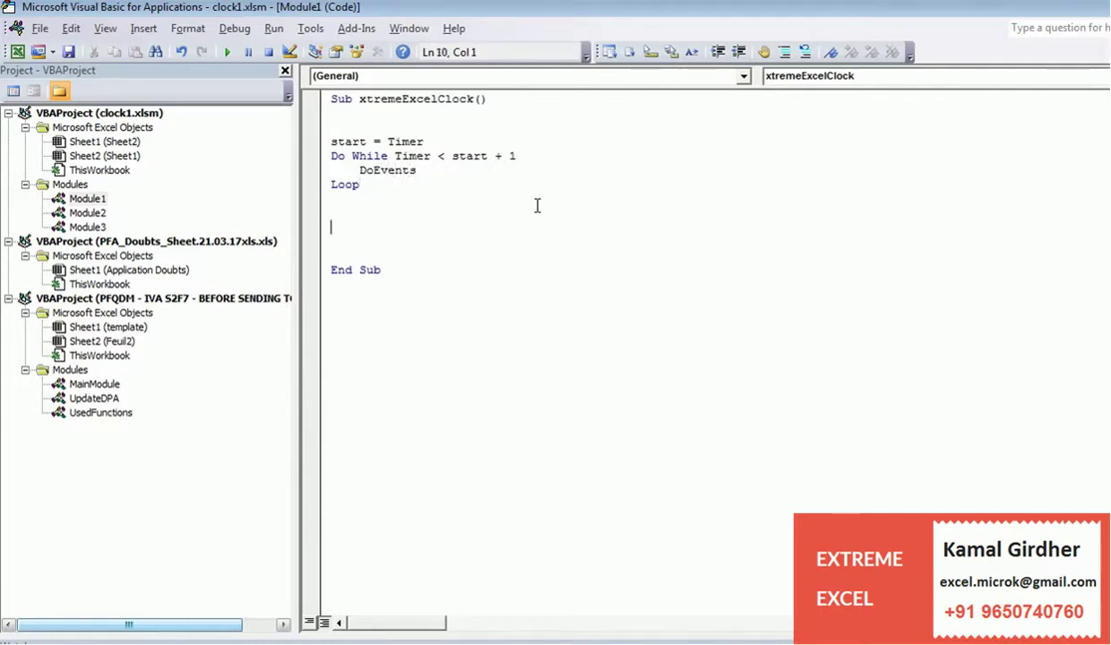
pyautogui.press('Up')
# Step: Return to the worksheet and define the name sec for the seconds angle in cell B5
pyautogui.hotkey('alt', 'F11')
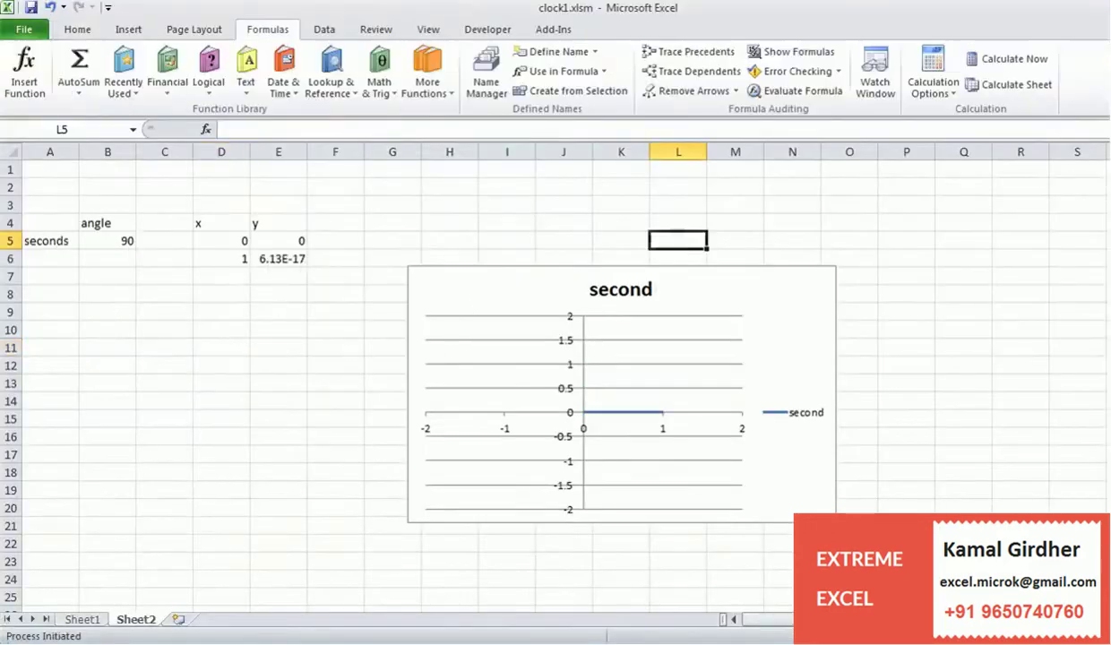
pyautogui.click(125, 240)
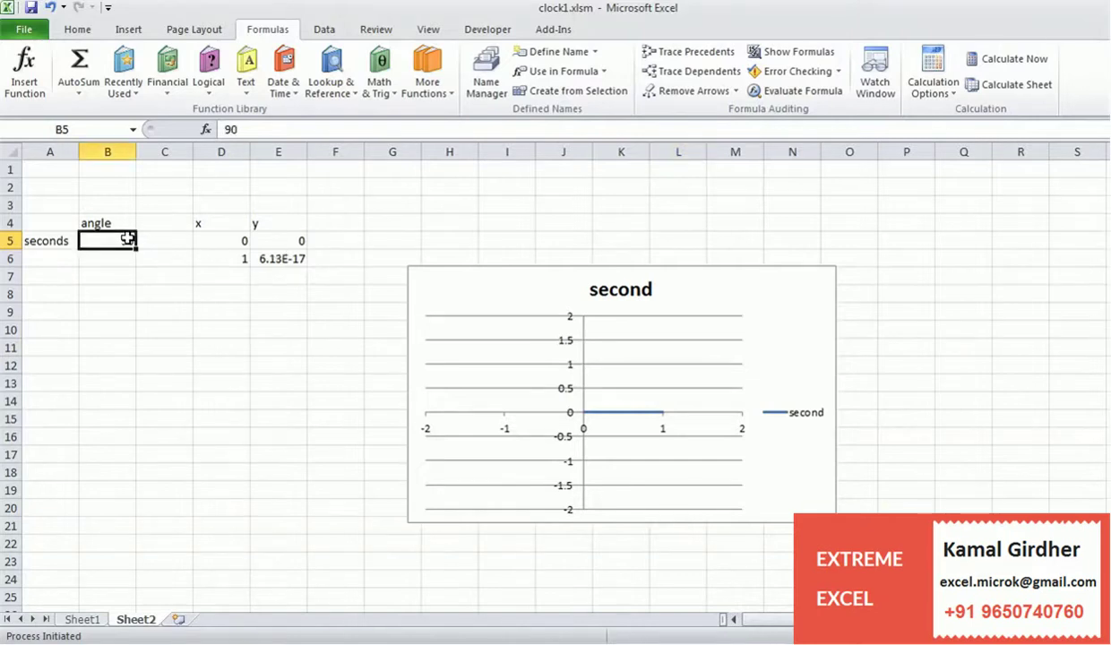
pyautogui.click(78, 129)
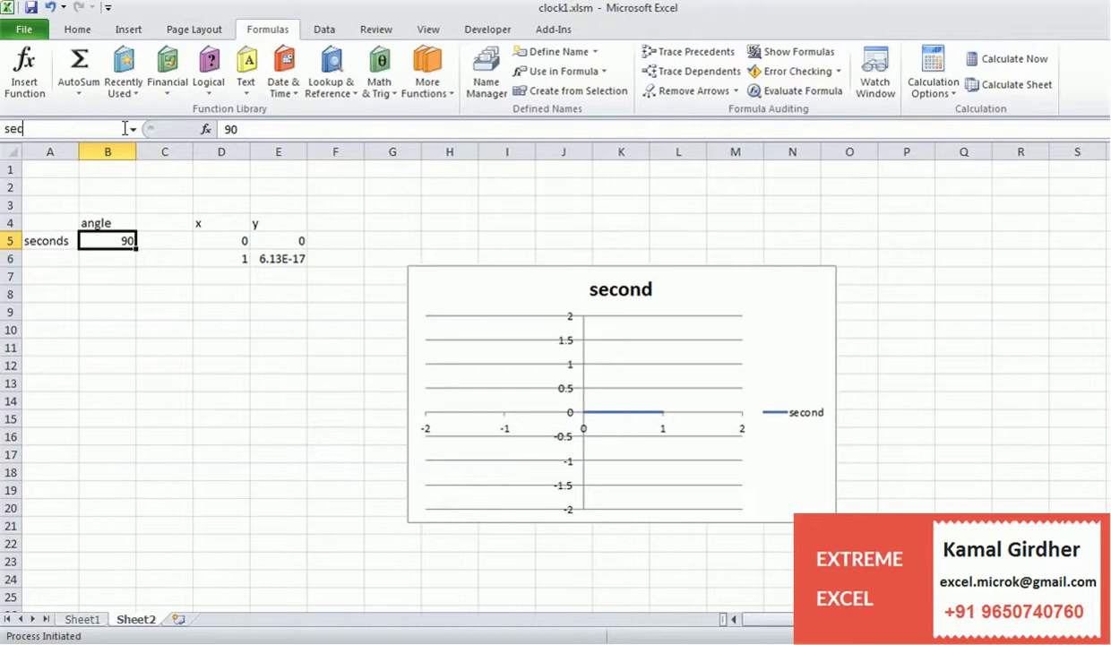
pyautogui.press('Return')
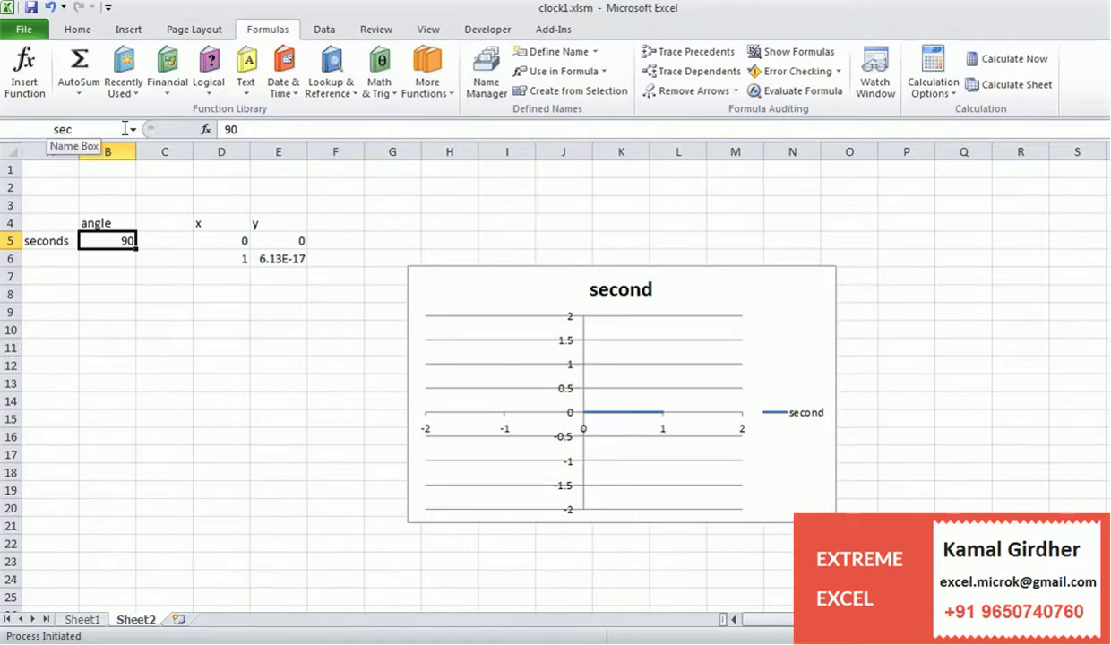
pyautogui.press('Return')
pyautogui.press('Up')
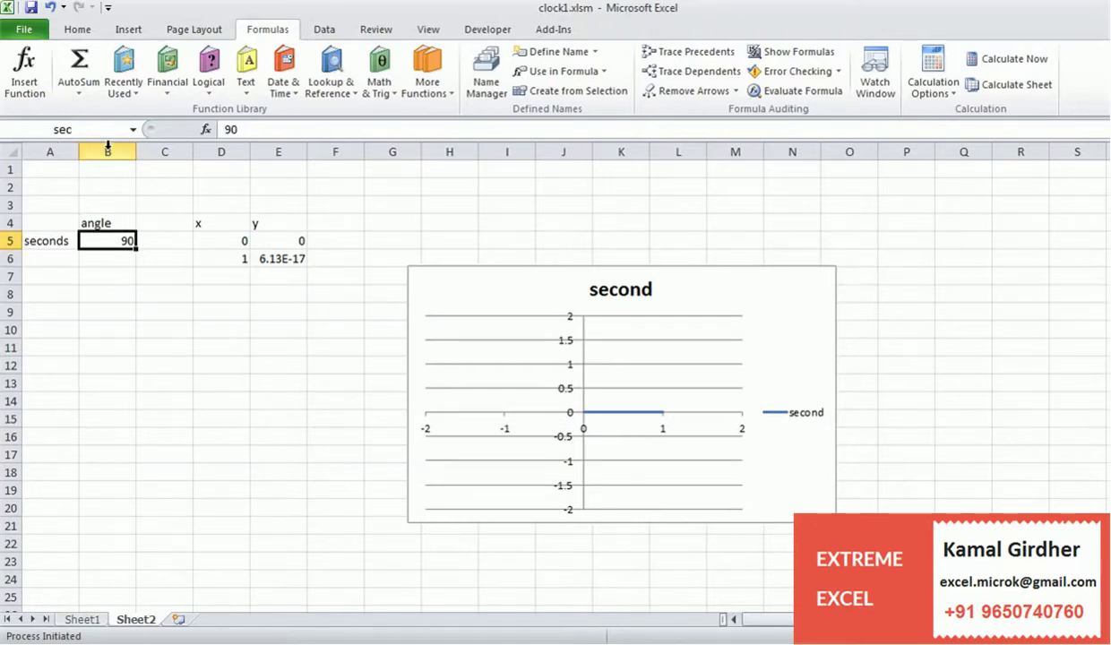
# Step: Add the row labels "minute" in cell A8 and "hour" in cell A12
pyautogui.click(107, 293)
pyautogui.click(43, 293)
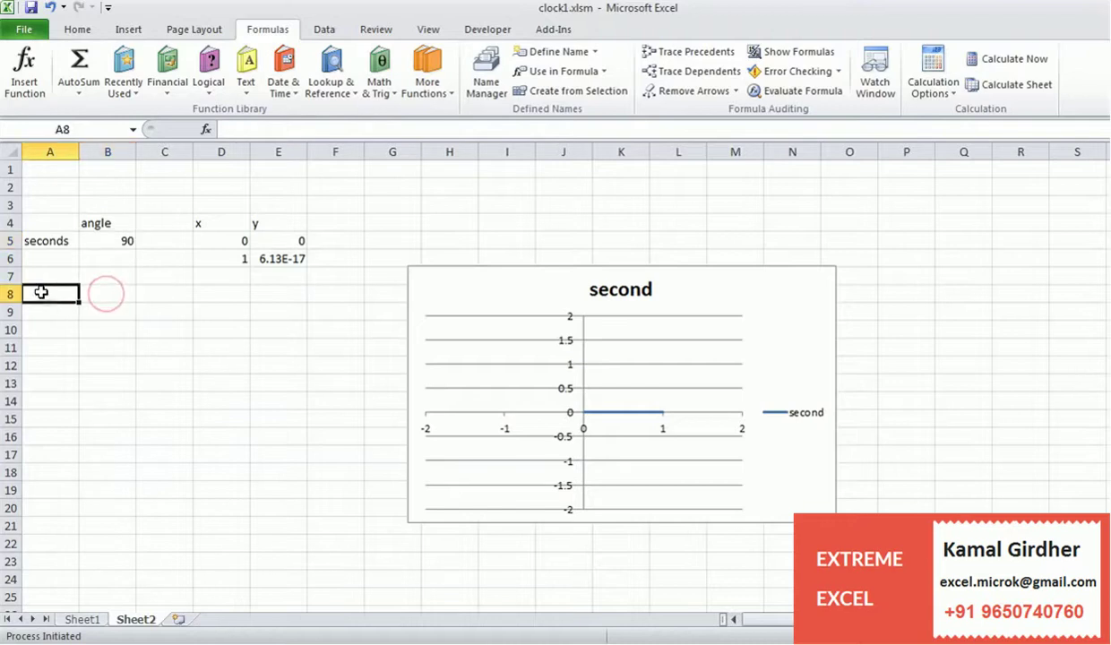
pyautogui.write('minute')
pyautogui.press('Return')
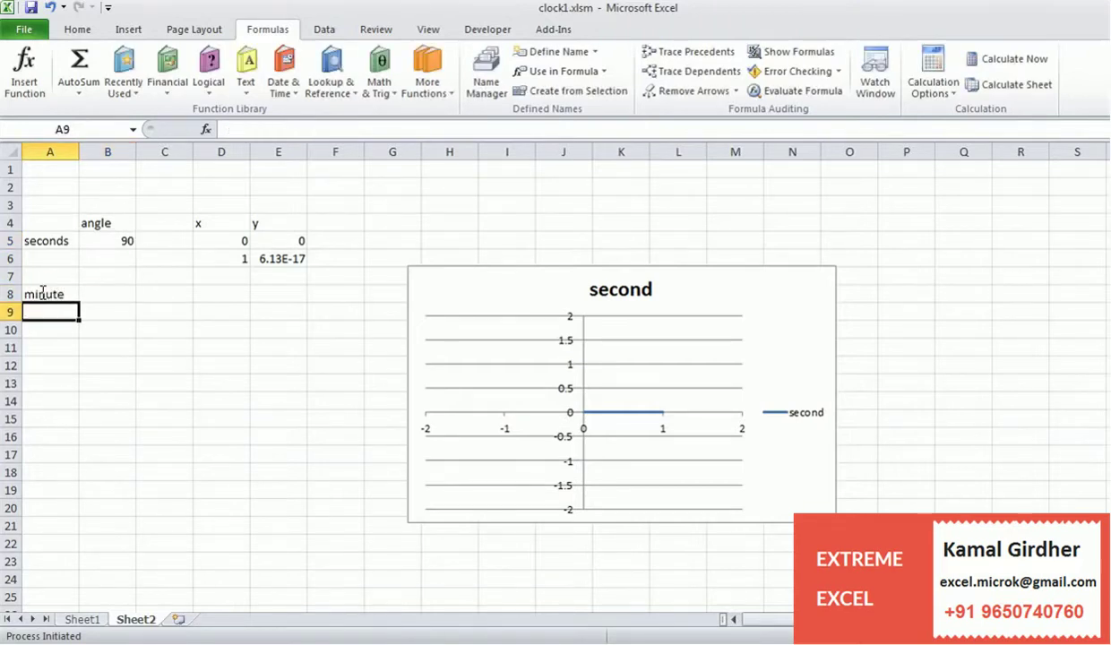
pyautogui.click(54, 359)
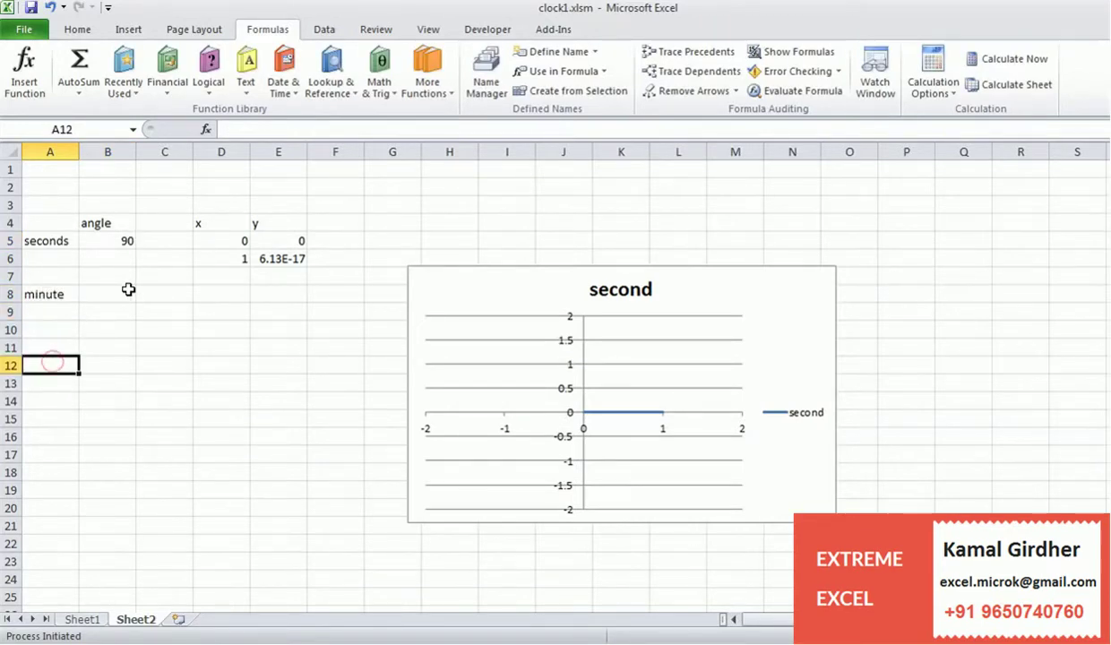
pyautogui.write('hou')
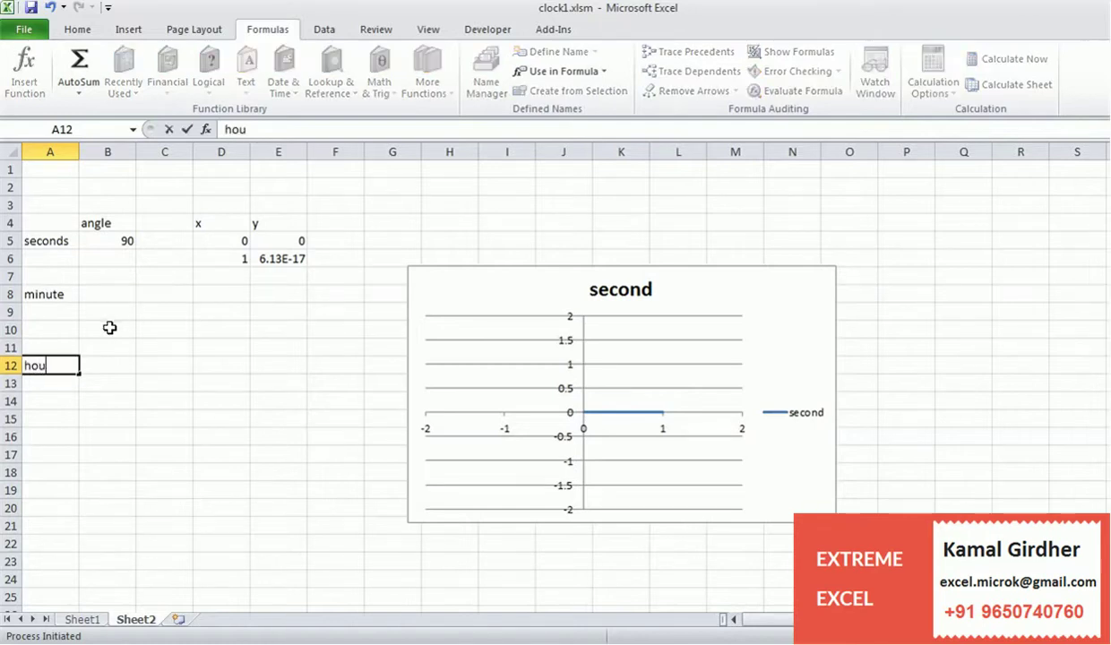
pyautogui.write('r')
pyautogui.press('Return')
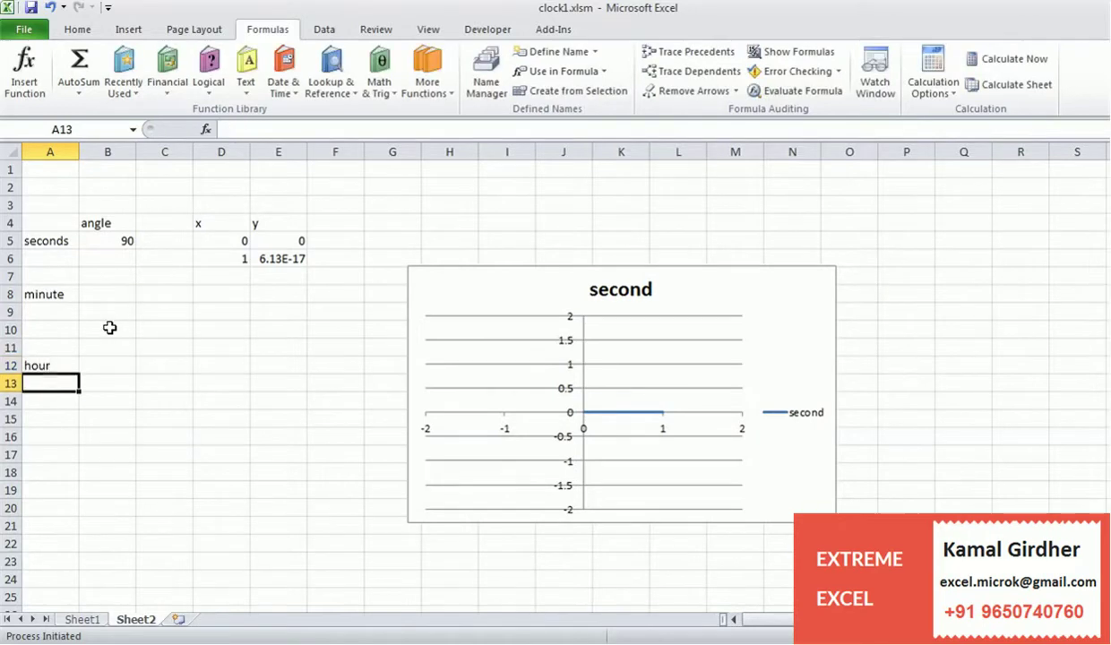
# Step: Return to the macro code, move the editor window clear of the worksheet data, and add blank lines below Loop
pyautogui.press('Up')
pyautogui.press('Right')
pyautogui.press('Right')
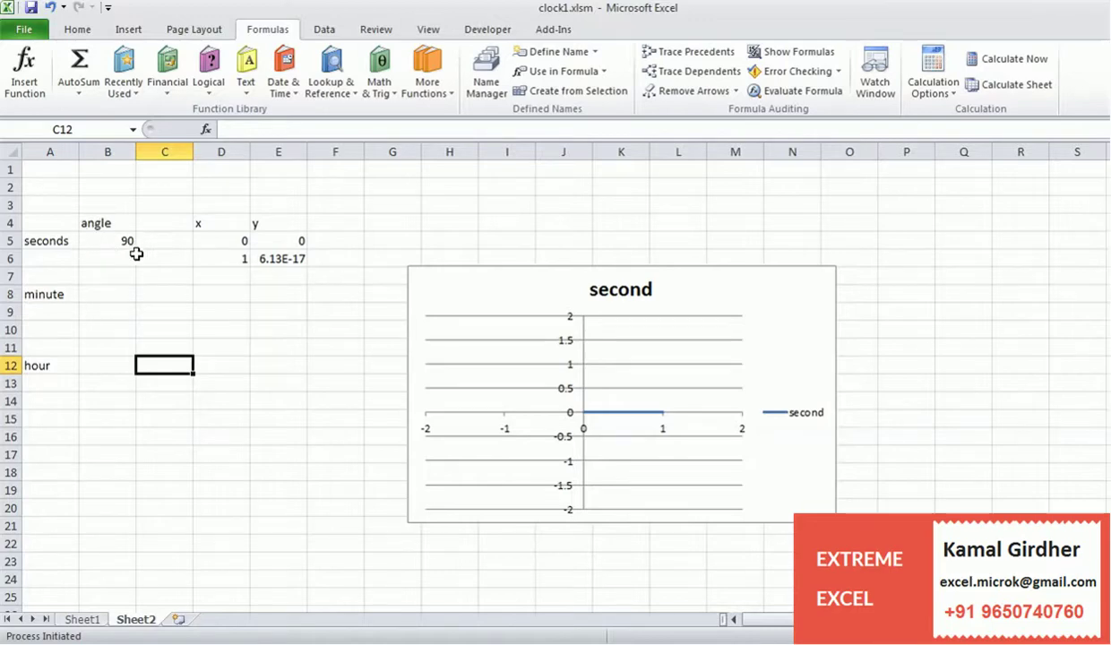
pyautogui.hotkey('alt', 'F11')
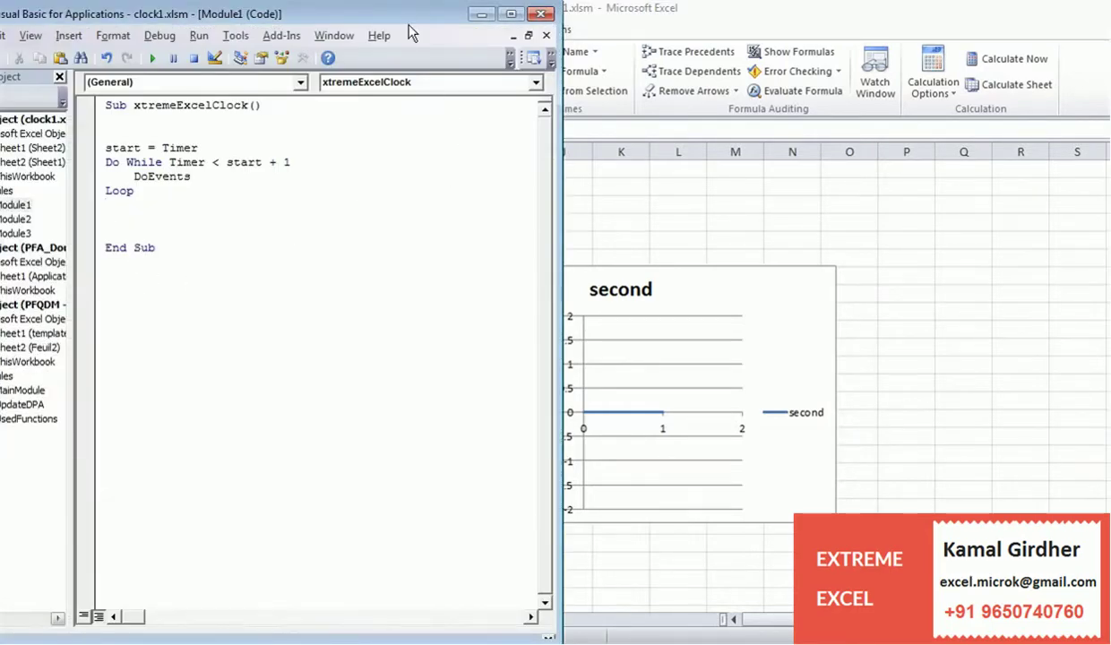
pyautogui.moveTo(385, 13); pyautogui.dragTo(972, 168)
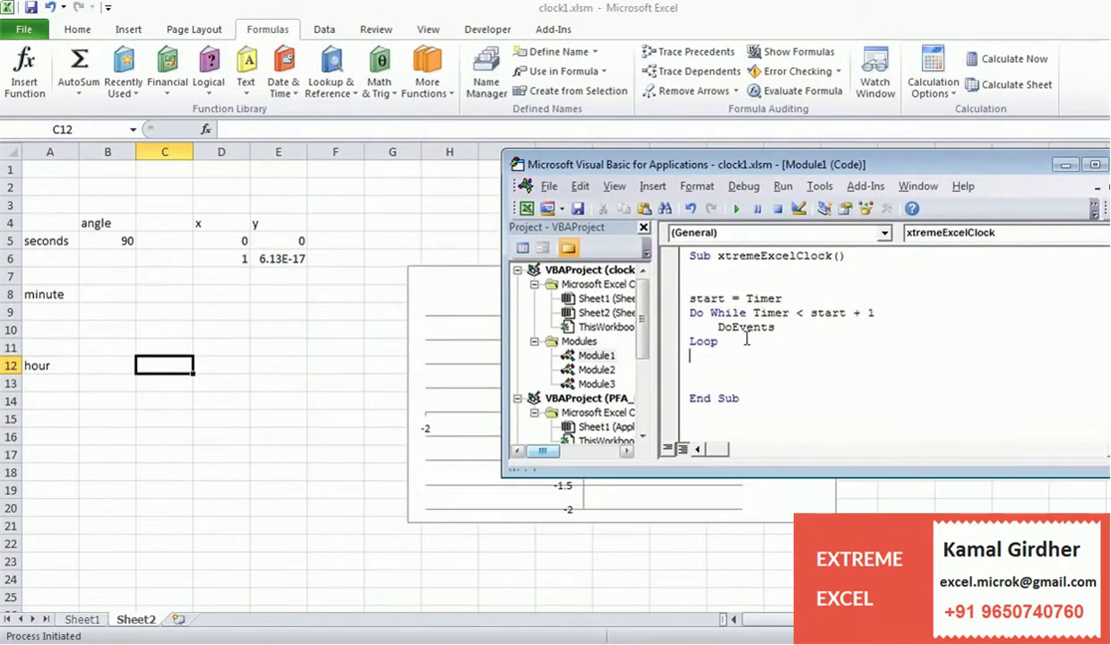
pyautogui.press('Return')
pyautogui.press('Return')
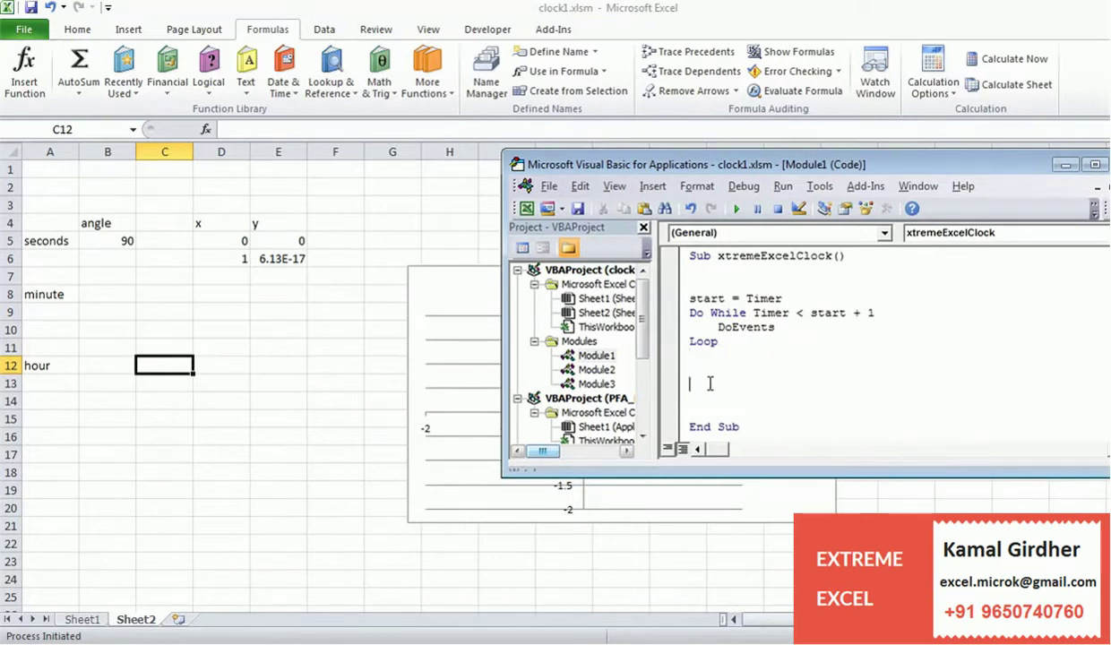
# Step: Add the statement [sec] = [sec] + 6 below the wait loop to advance the seconds angle
pyautogui.press('Up')
pyautogui.write('[sec] = se')
pyautogui.press('BackSpace')
pyautogui.write('[sec')
pyautogui.press('Return')
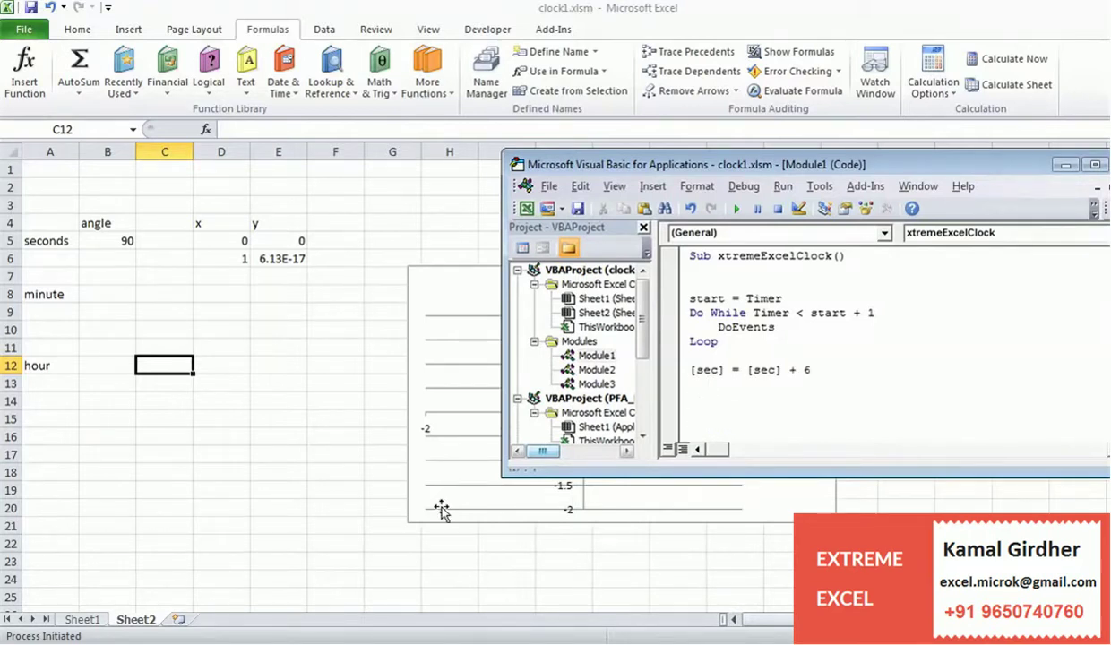
# Step: Check the chart on the worksheet, then add an If [sec] = 360 Then block with End If below the increment statement
pyautogui.click(347, 329)
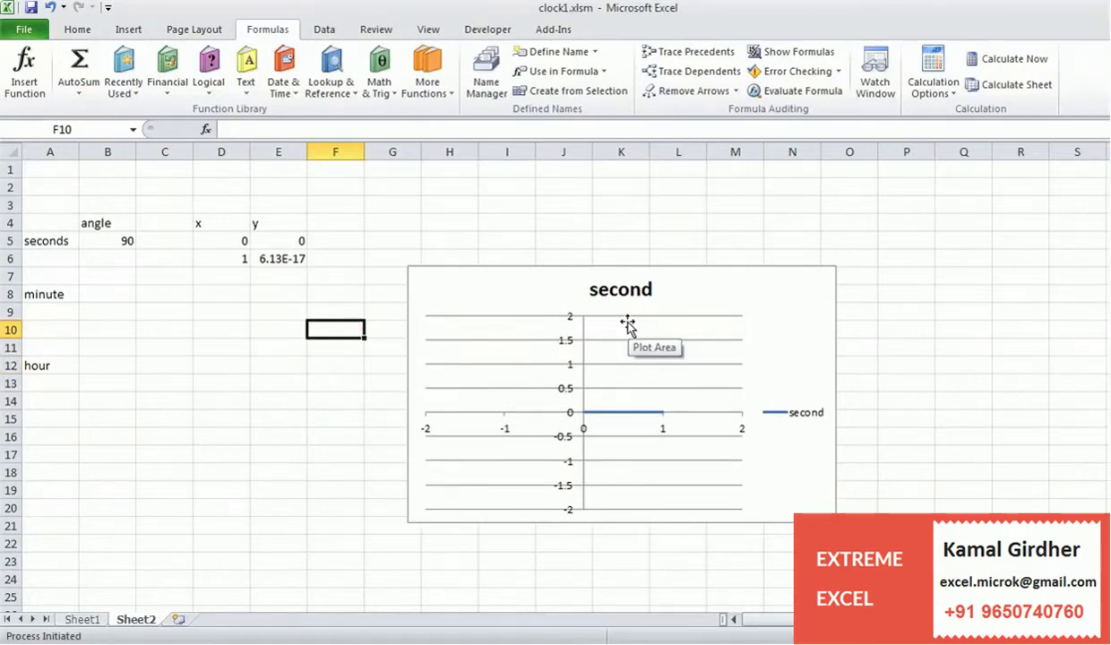
pyautogui.hotkey('alt', 'F11')
pyautogui.press('Return')
pyautogui.press('Return')
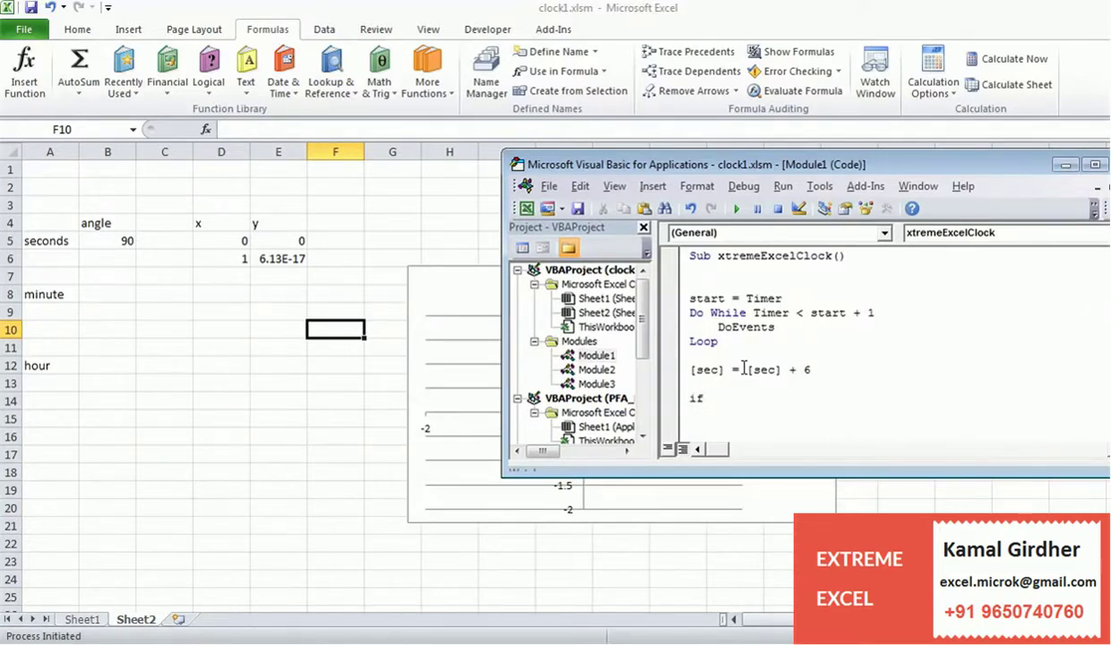
pyautogui.write('if [sec]=360 then')
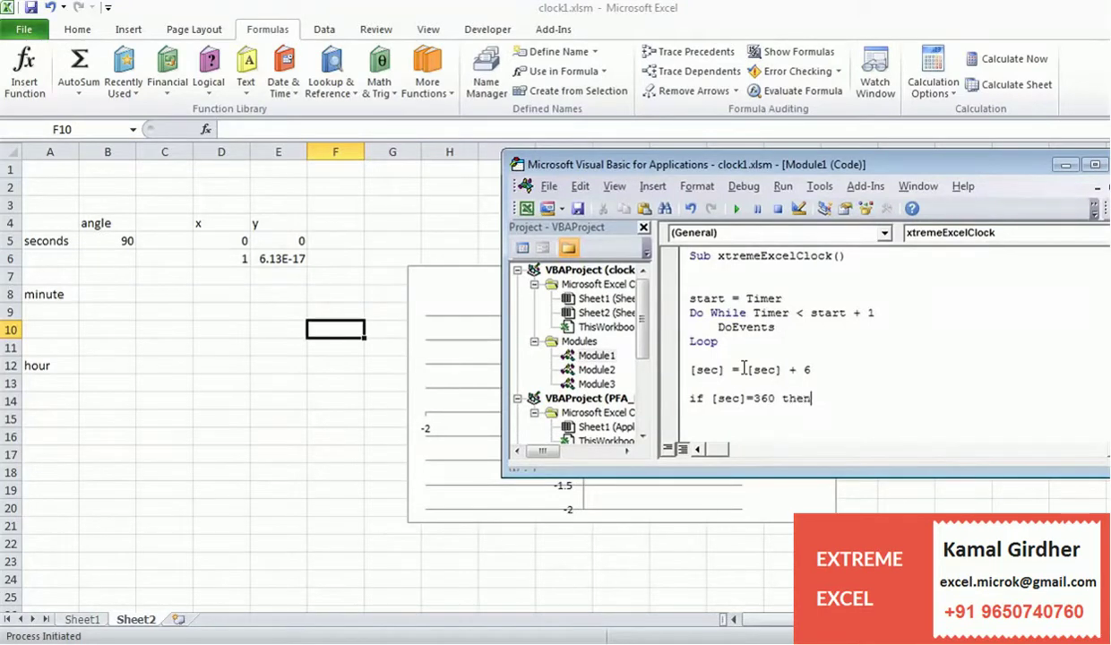
pyautogui.press('Return')
pyautogui.write('end if')
# Step: Insert the indented statement [sec] = 0 inside the If block
pyautogui.press('Up')
pyautogui.press('Tab')
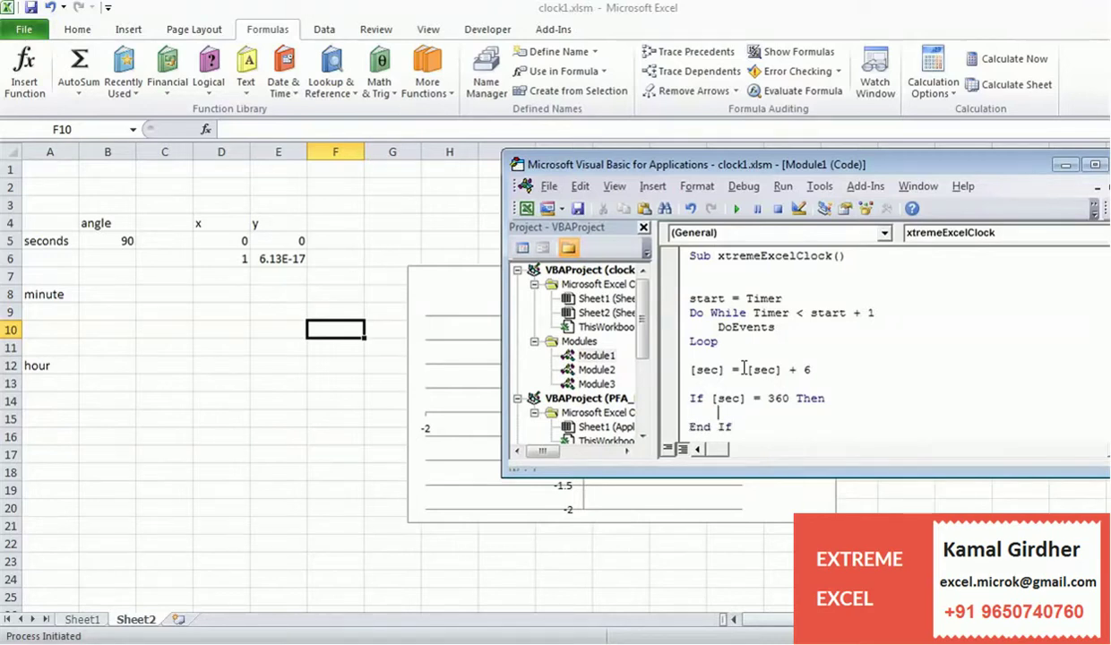
pyautogui.write('[sec]=0')
pyautogui.press('Down')
pyautogui.scroll(-1, 744, 368)
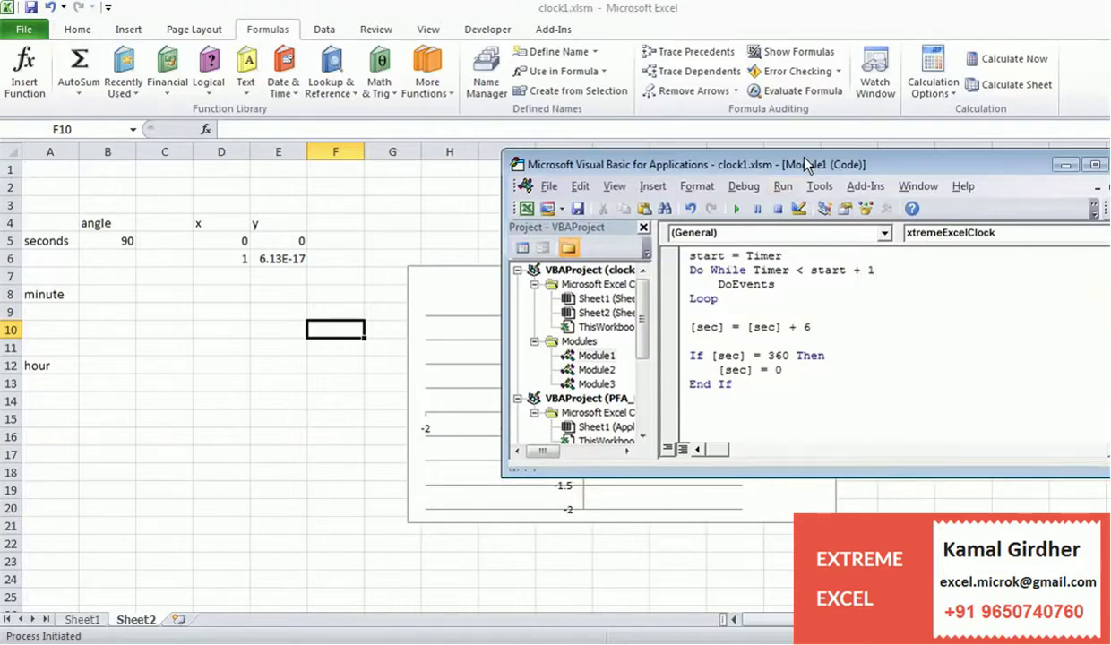
# Step: Reposition the code window and add the recursive line Call xtremeExcelClock between End If and End Sub
pyautogui.moveTo(804, 164); pyautogui.dragTo(723, 134)
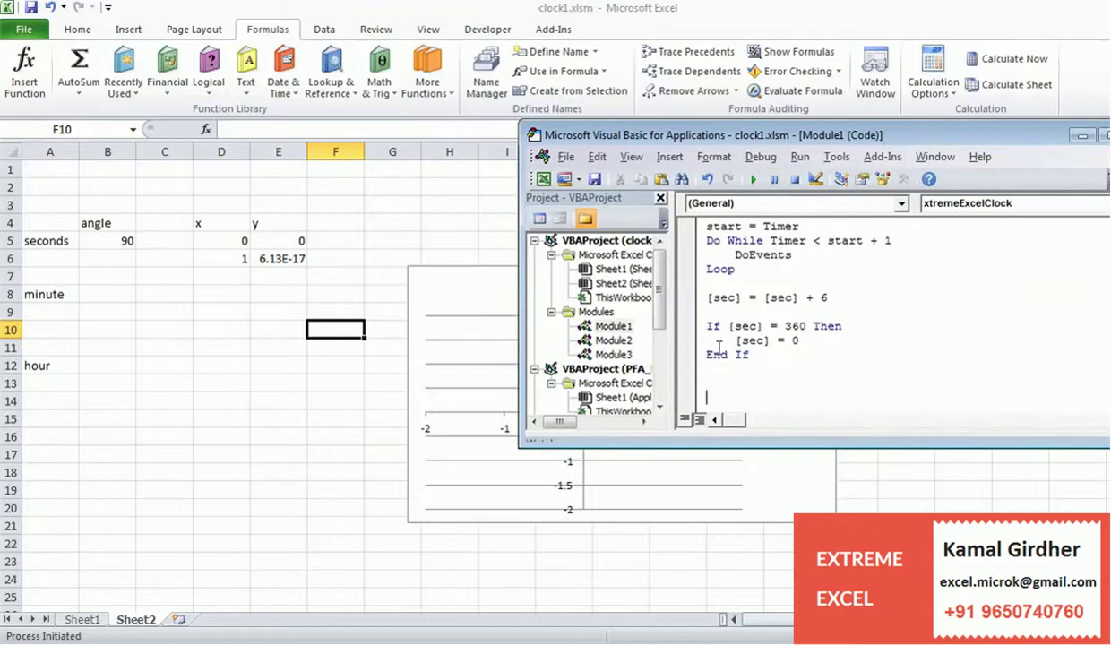
pyautogui.press('Down')
pyautogui.press('Down')
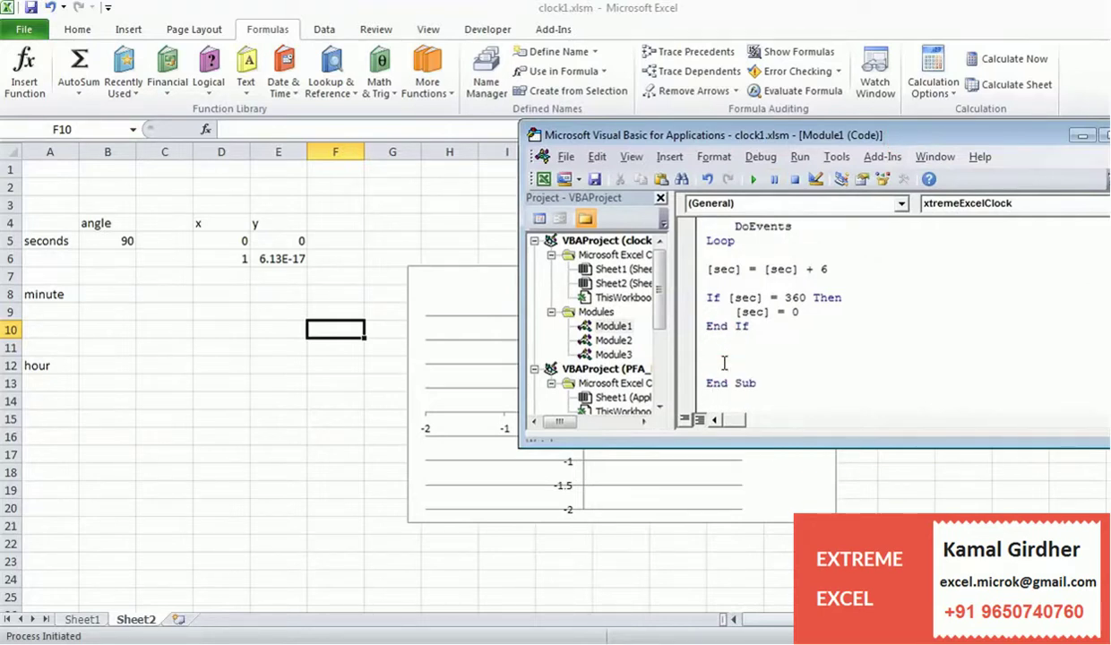
pyautogui.click(712, 354)
pyautogui.press('Return')
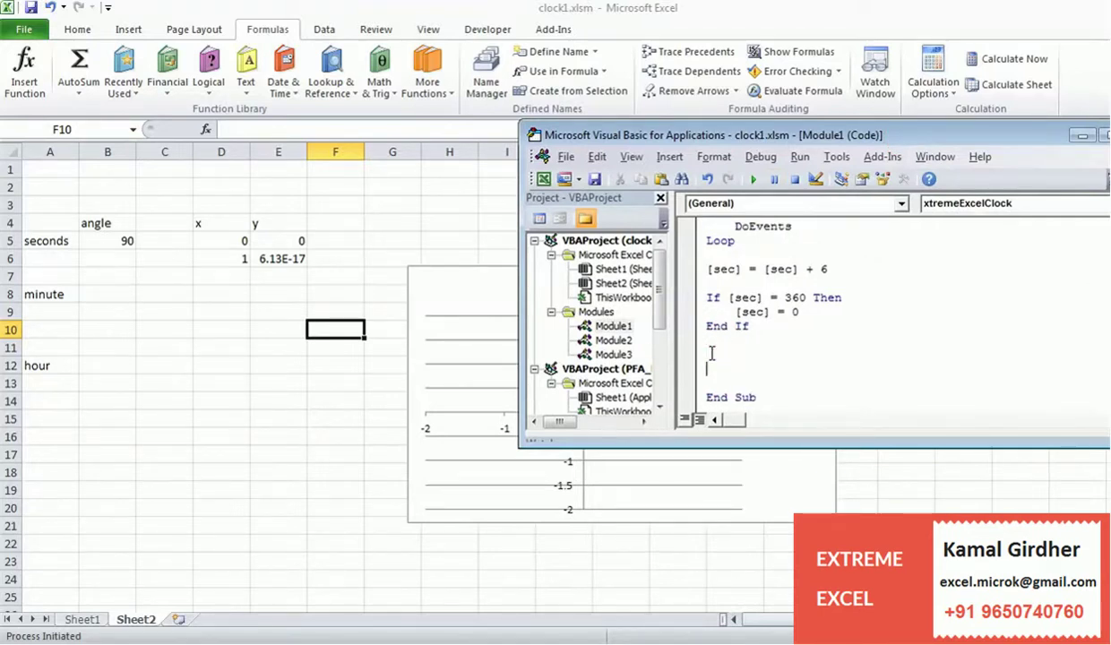
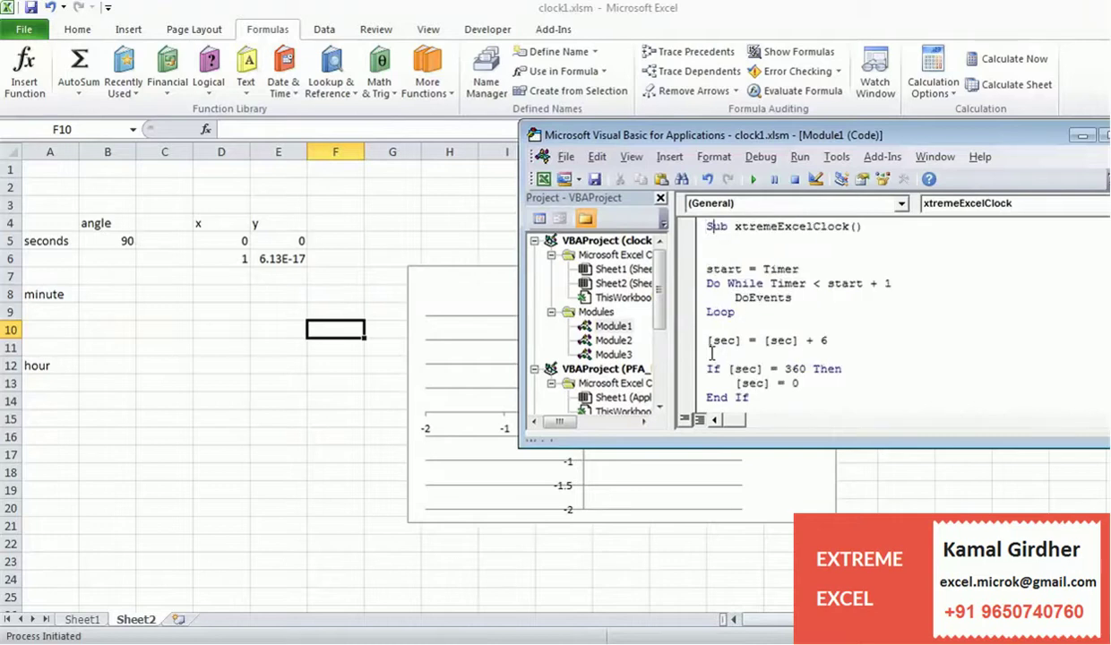
pyautogui.hotkey('shift', 'End')
pyautogui.press('Down')
pyautogui.hotkey('ctrl', 'End')
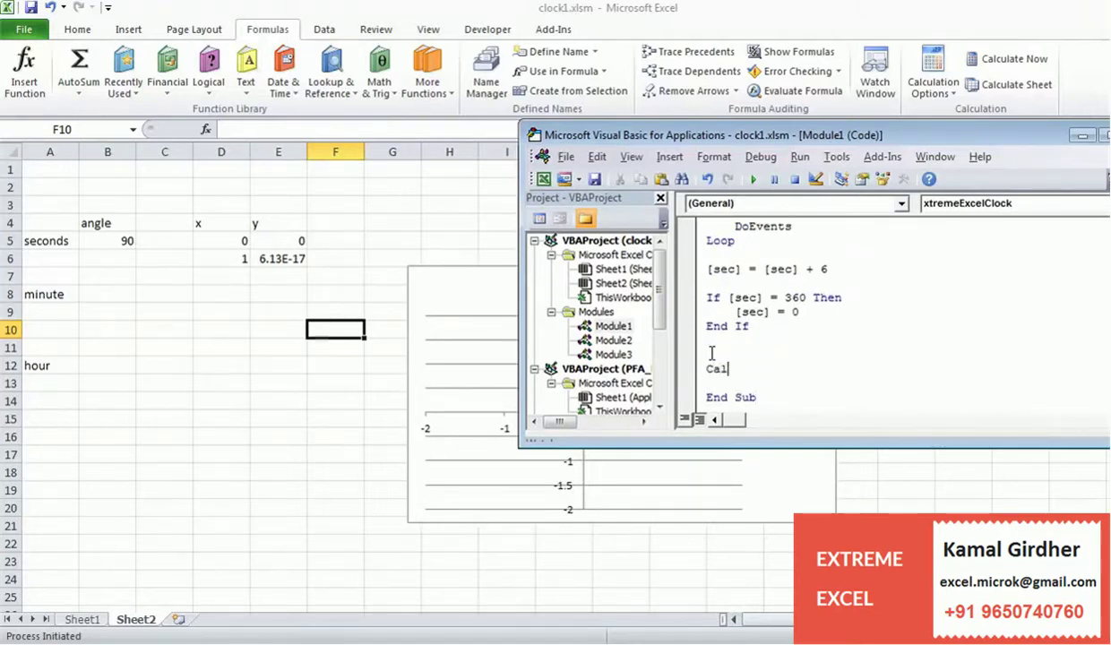
pyautogui.write('l xtremeExcelClock')
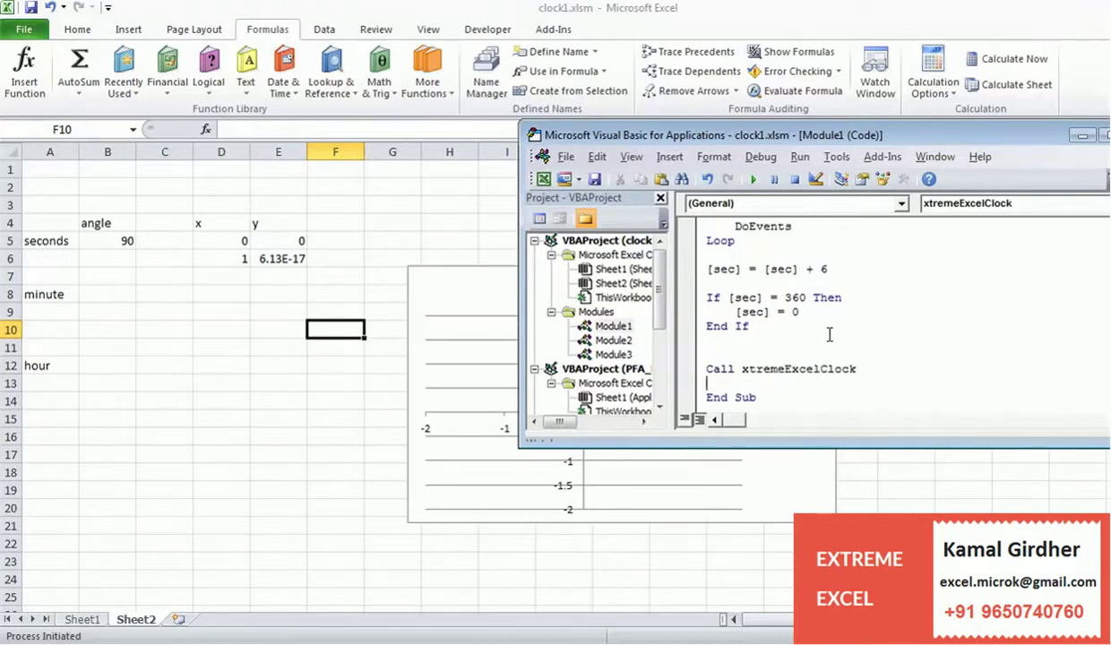
# Step: Run the clock macro, watch the second hand on the worksheet chart, stop the macro and return to the worksheet
pyautogui.click(752, 179)
pyautogui.click(348, 398)
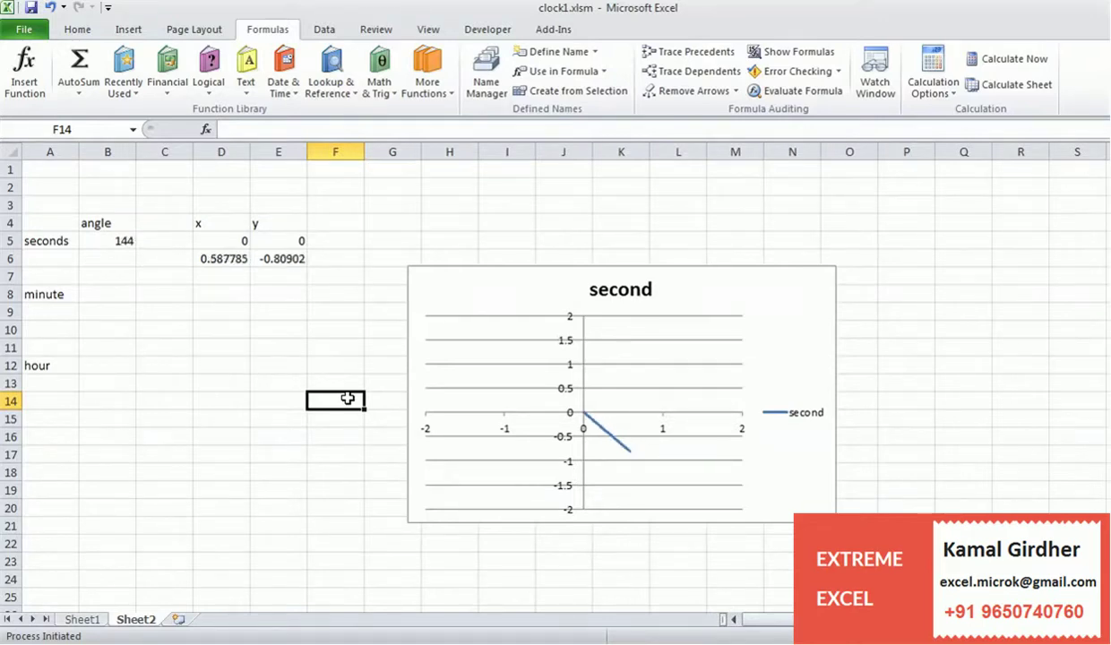
pyautogui.hotkey('alt', 'F11')
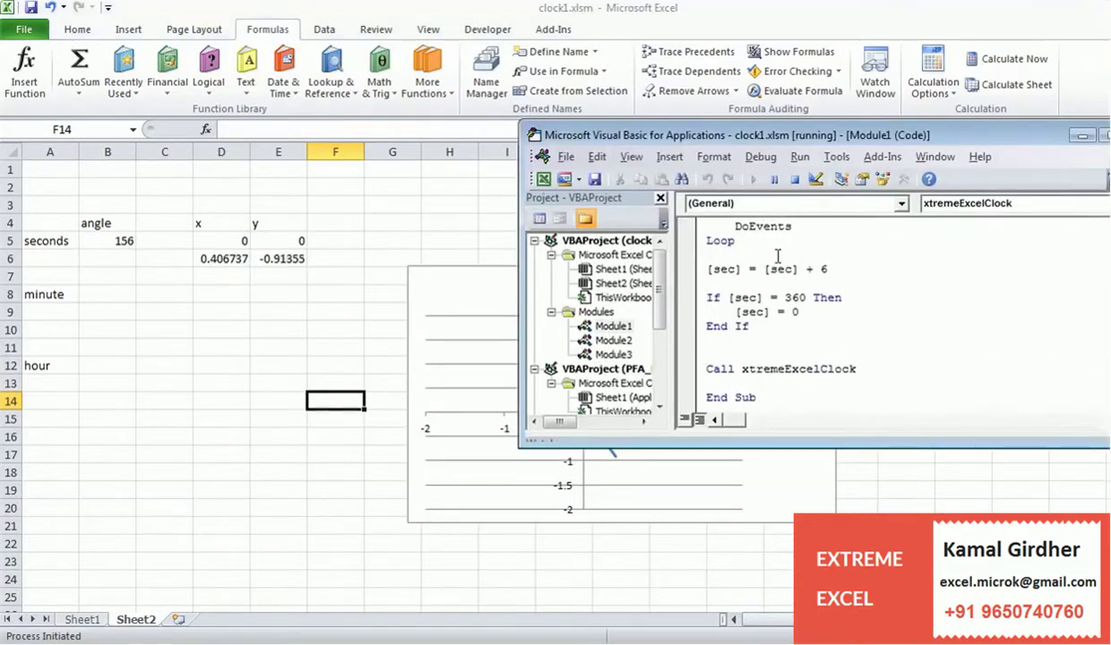
pyautogui.click(775, 179)
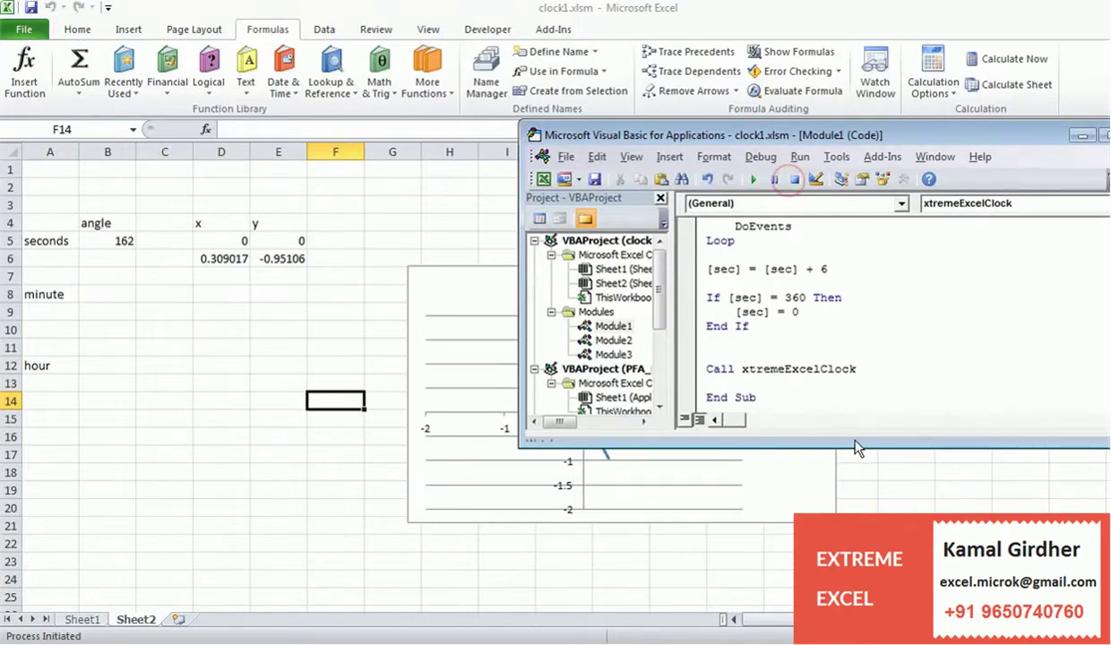
pyautogui.click(910, 491)
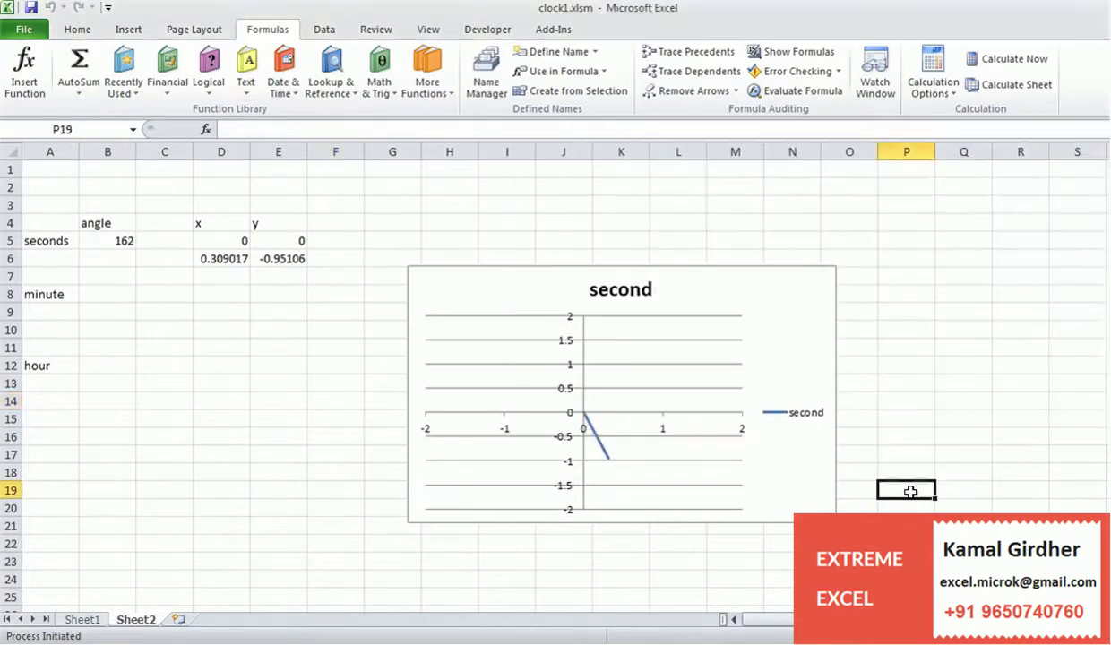
# Step: Format the second series line with an oval begin type and a solid arrow end type
pyautogui.click(600, 448)
pyautogui.rightClick(601, 448)
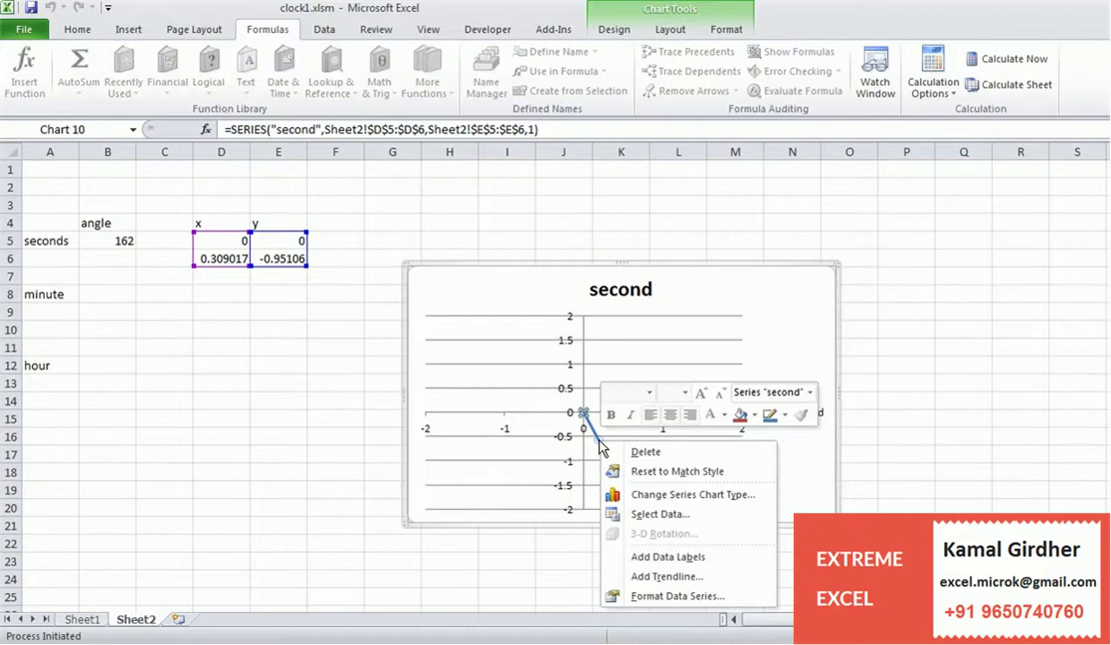
pyautogui.click(688, 597)
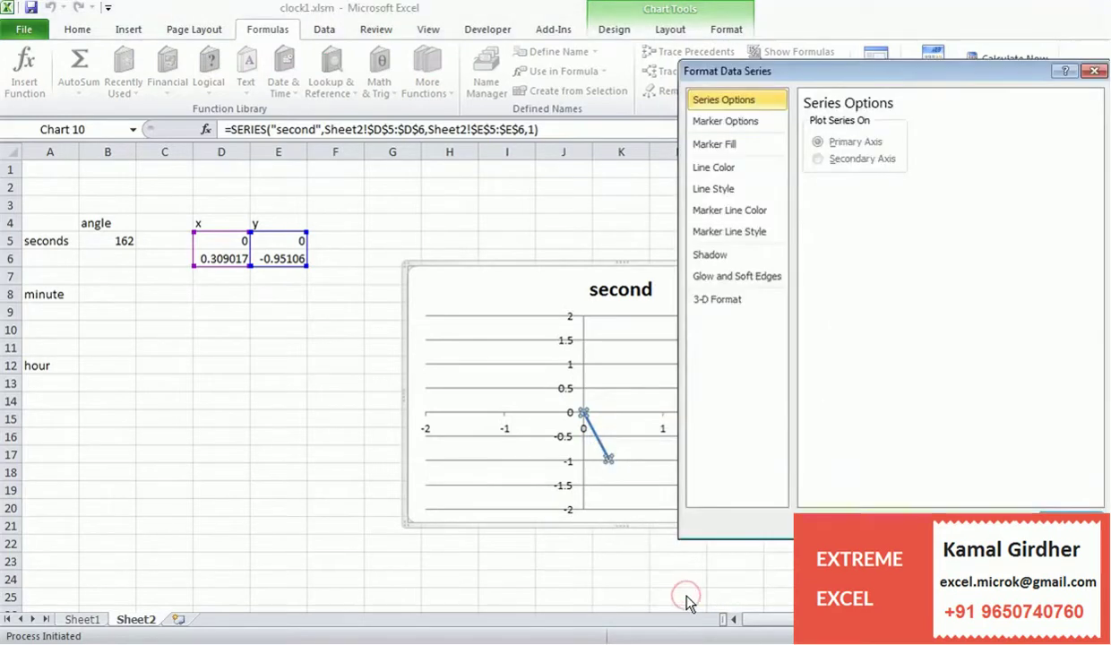
pyautogui.click(726, 189)
pyautogui.click(885, 258)
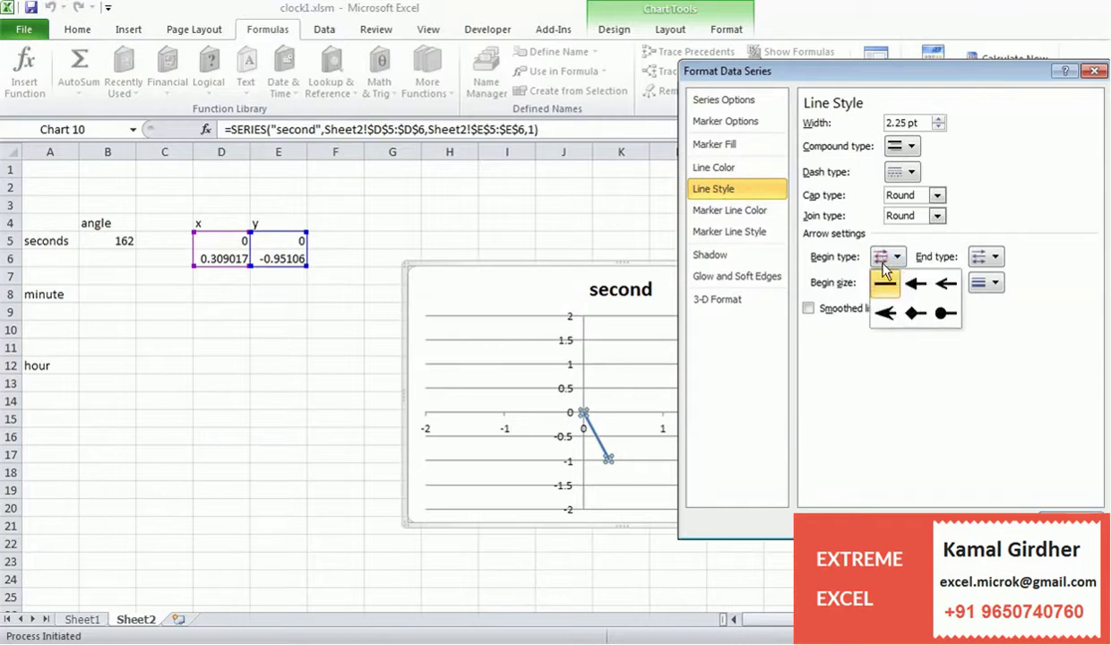
pyautogui.click(943, 314)
pyautogui.click(990, 258)
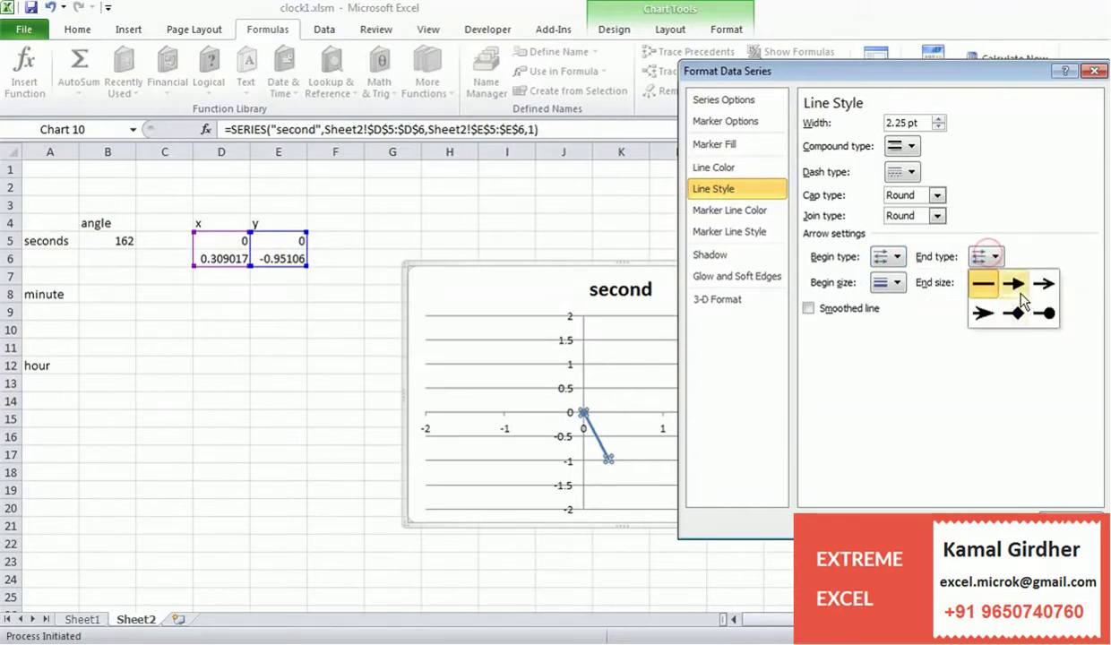
pyautogui.click(1014, 283)
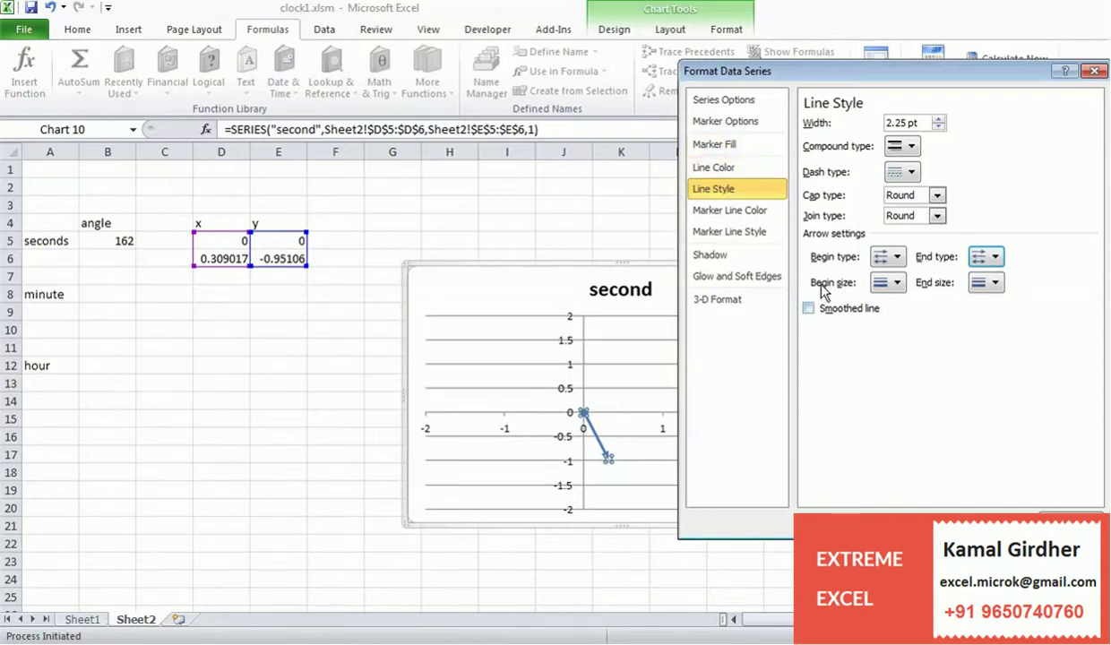
pyautogui.press('Escape')
pyautogui.click(950, 479)
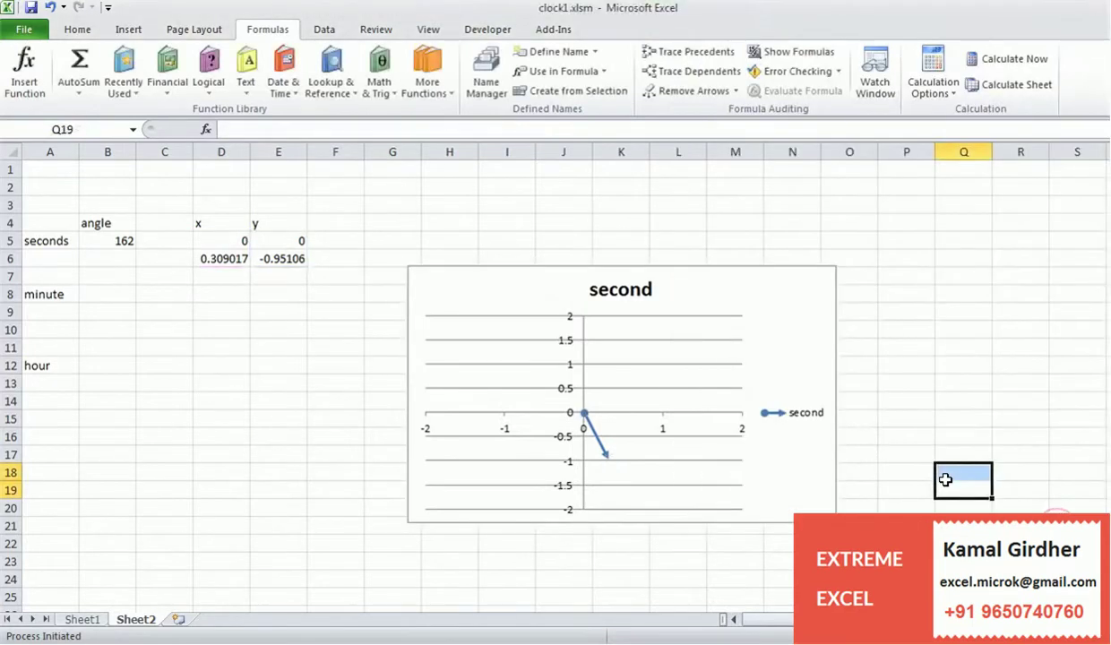
# Step: Delete the legend and the title from the second-hand chart
pyautogui.click(806, 422)
pyautogui.press('Delete')
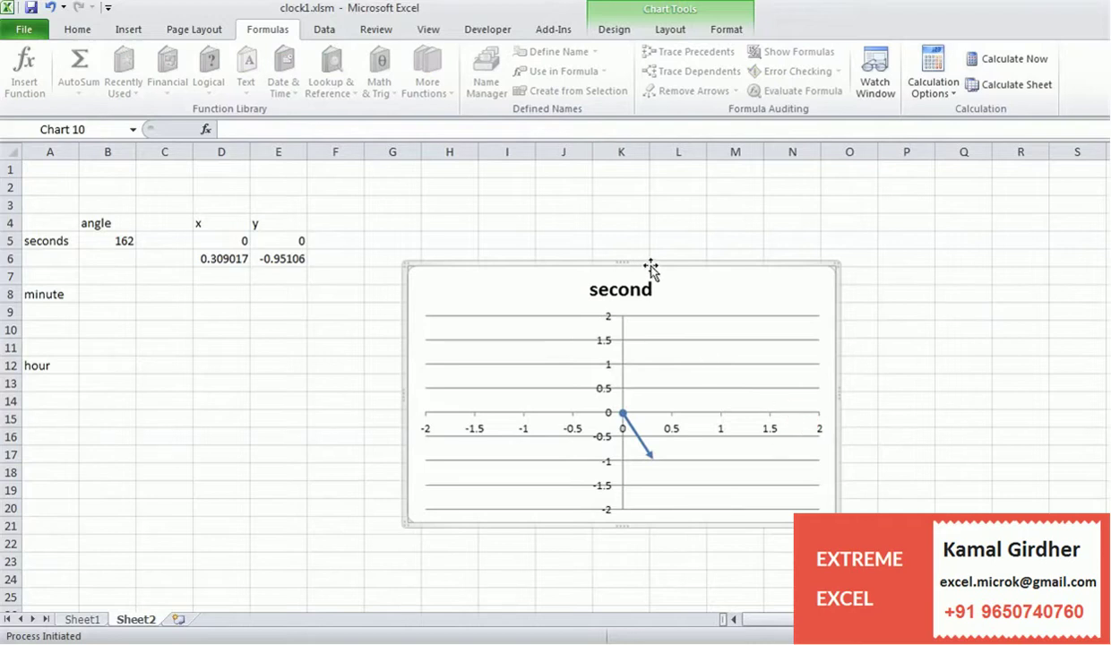
pyautogui.click(630, 287)
pyautogui.press('Delete')
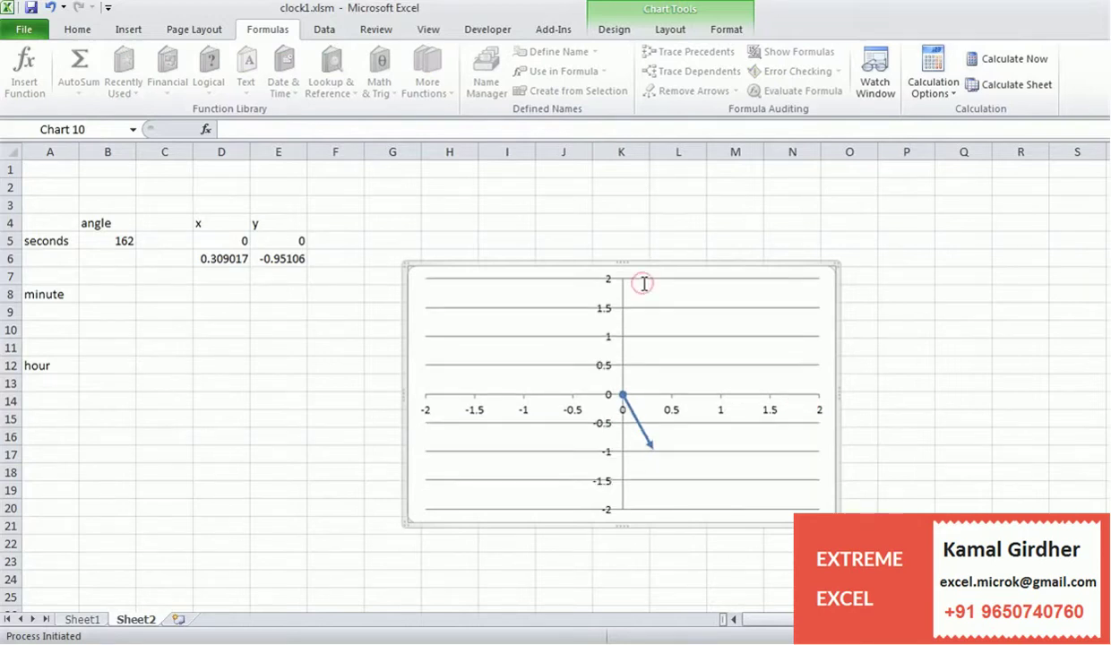
# Step: Narrow the chart by pulling its right edge in to column M, making it closer to square
pyautogui.click(842, 377)
pyautogui.moveTo(838, 394); pyautogui.dragTo(720, 392)
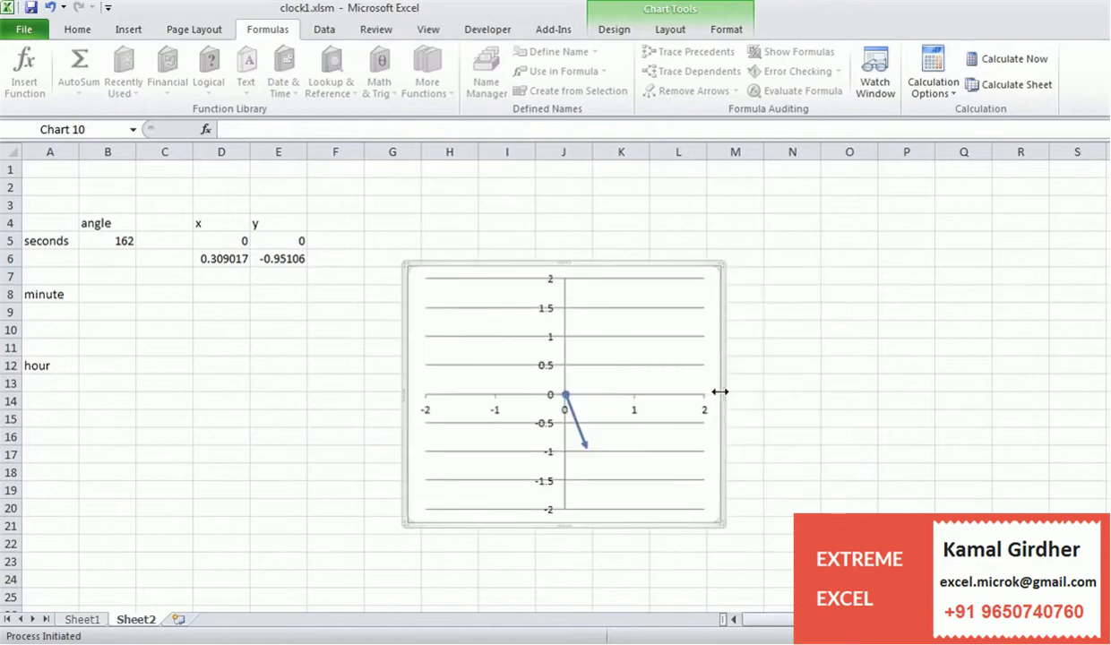
pyautogui.click(792, 387)
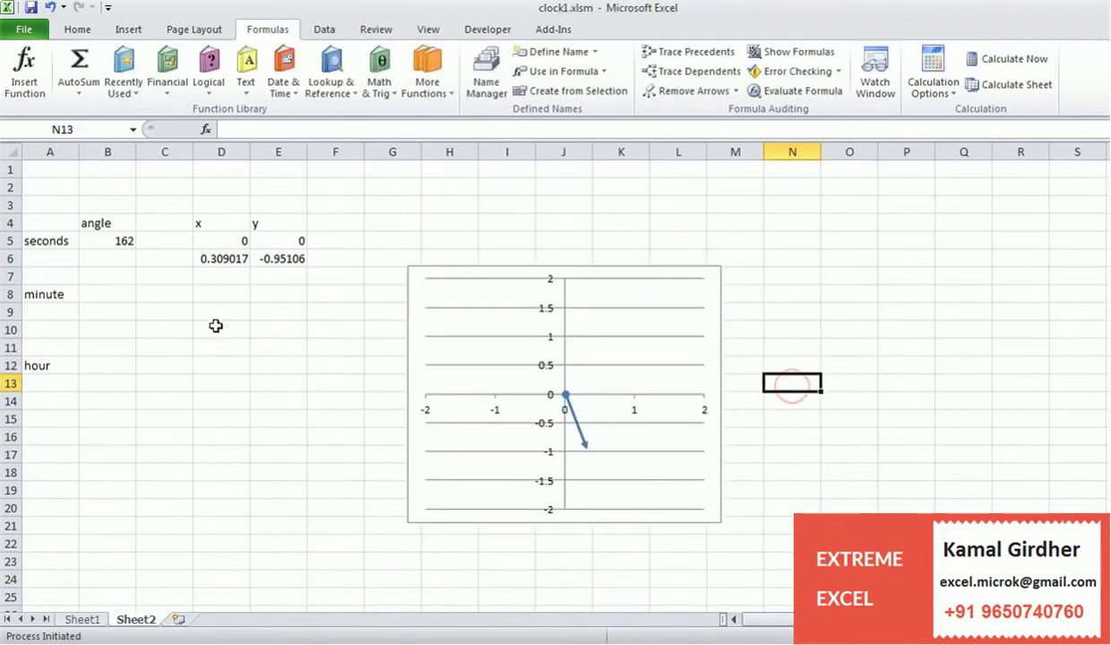
# Step: Run the clock macro again, watch the arrow-styled hand on the chart, stop the macro and return to the worksheet
pyautogui.hotkey('alt', 'F11')
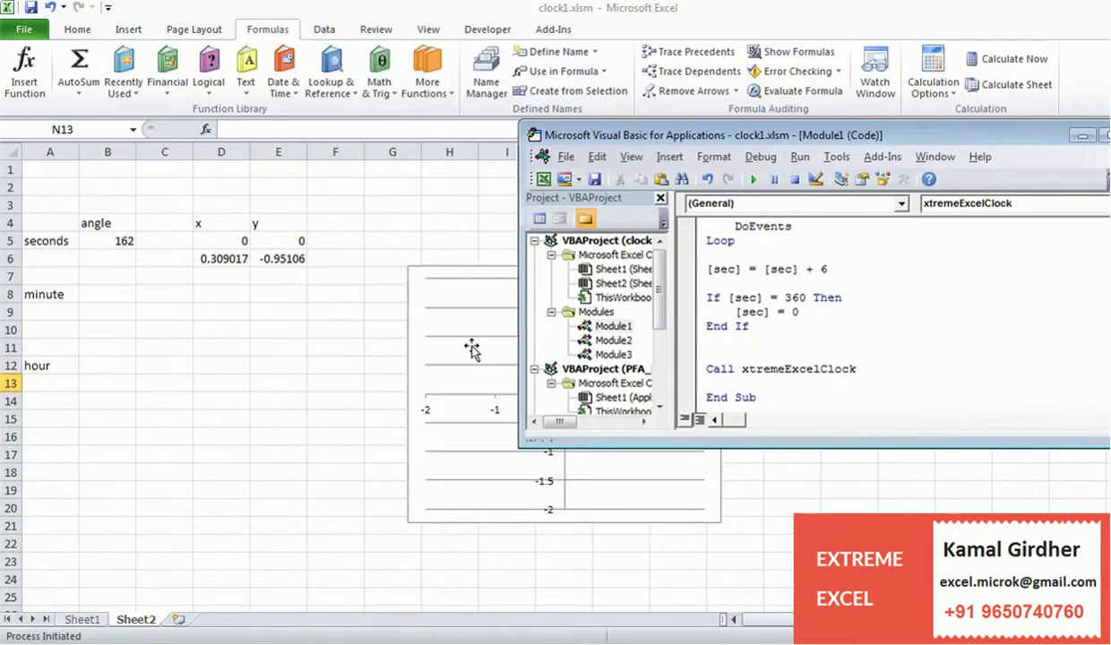
pyautogui.click(754, 180)
pyautogui.click(913, 507)
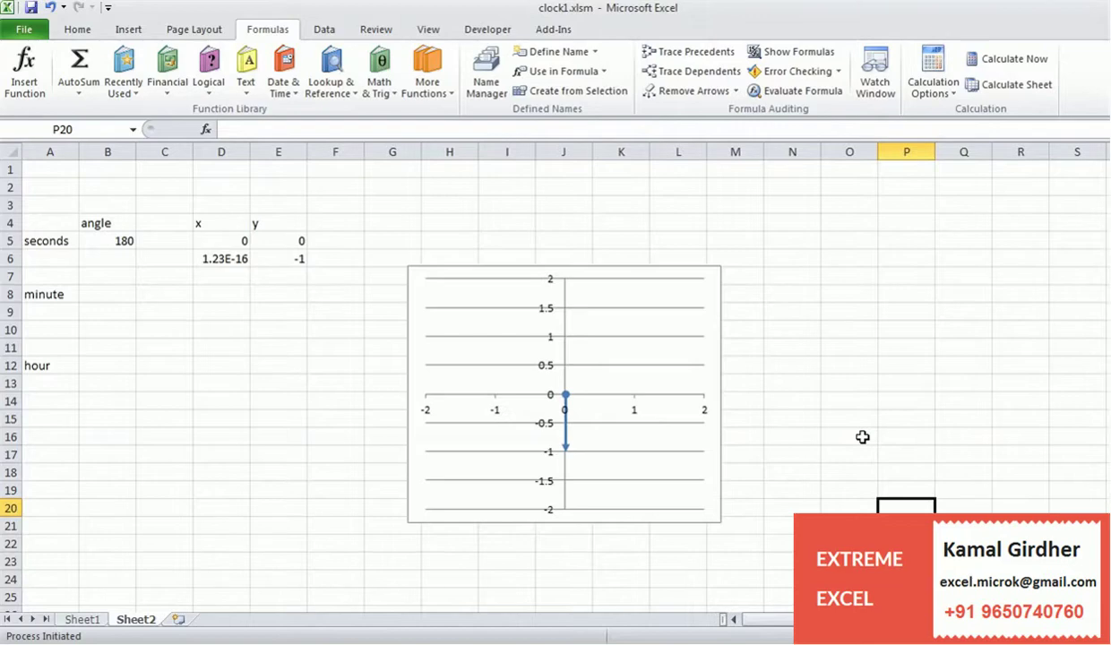
pyautogui.hotkey('alt', 'F11')
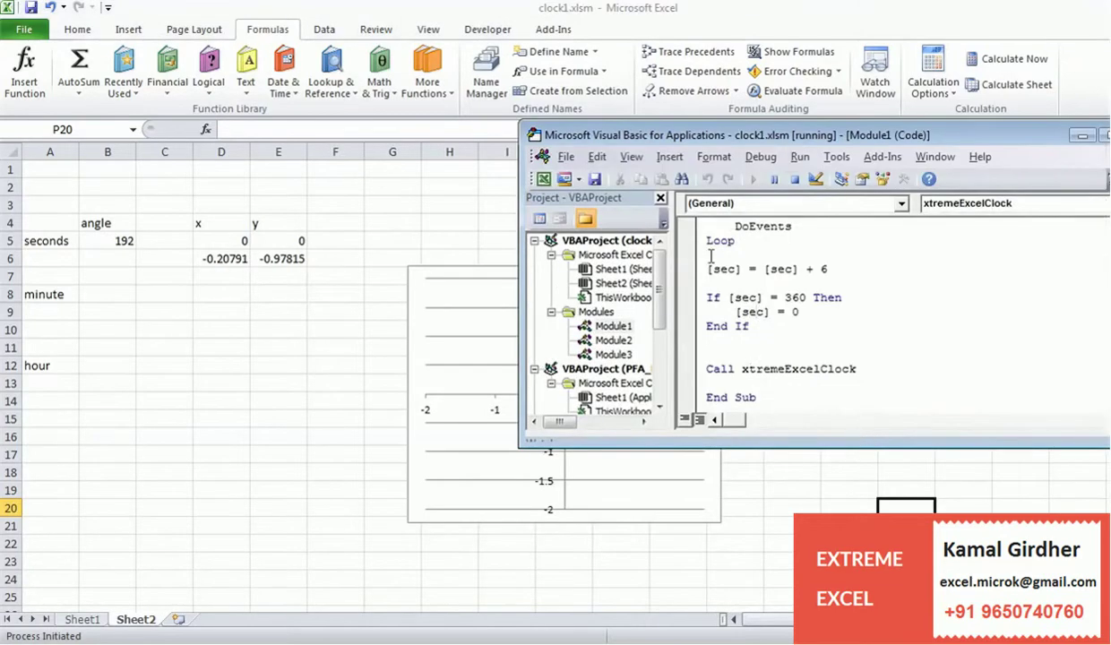
pyautogui.click(794, 178)
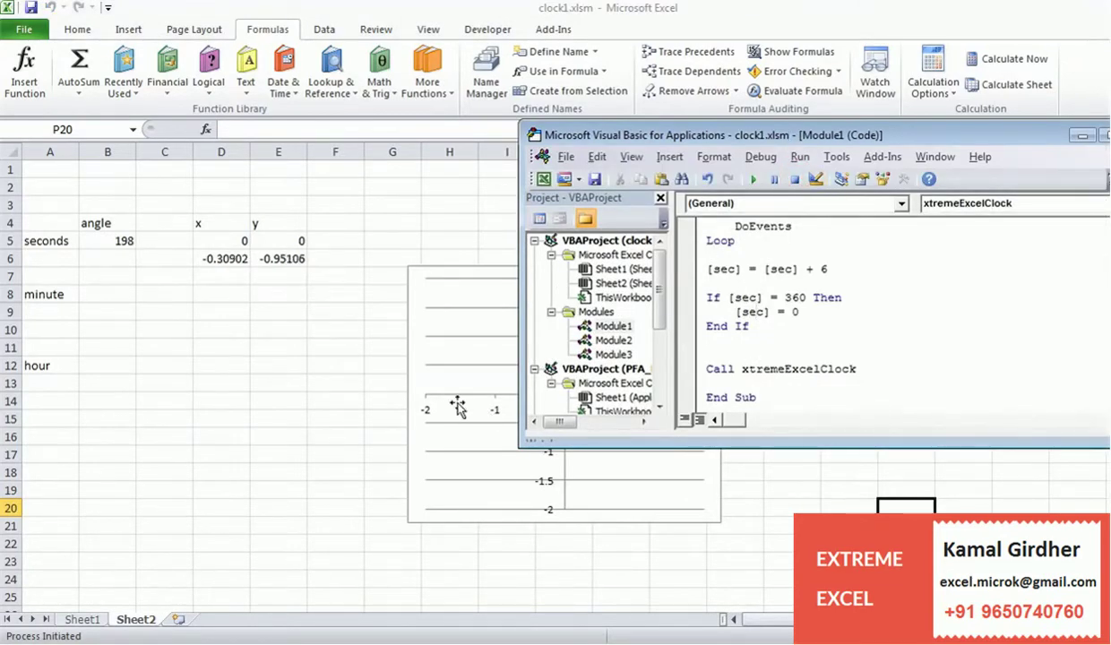
pyautogui.click(278, 343)
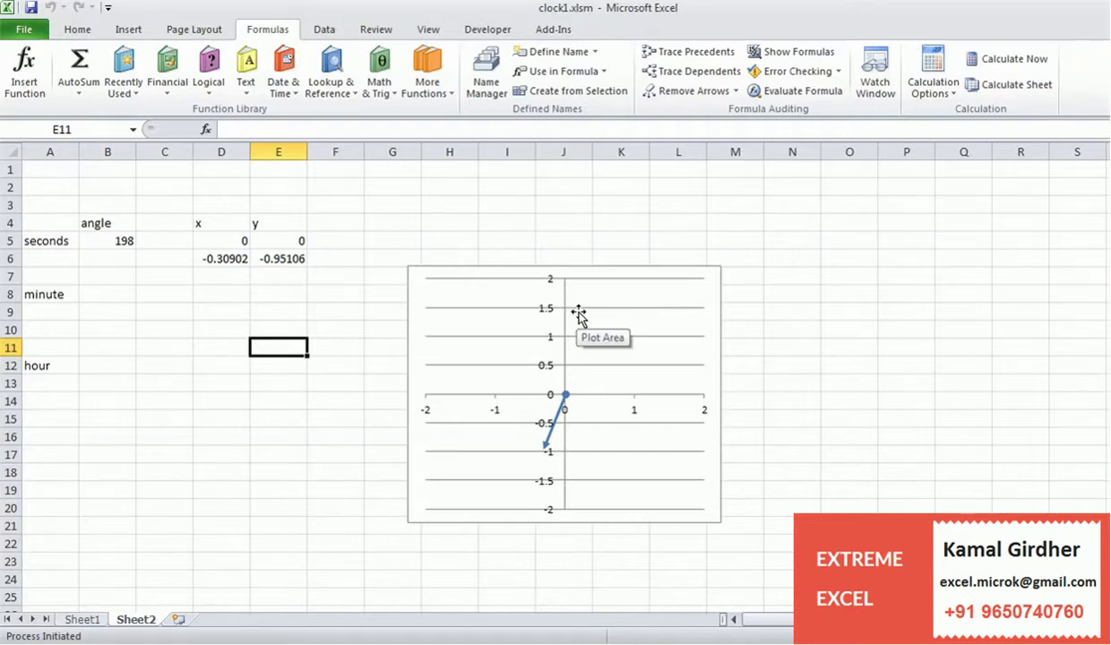
# Step: Insert a blank line below [sec] = 0 in the clock macro's If block and return to the worksheet
pyautogui.hotkey('alt', 'F11')
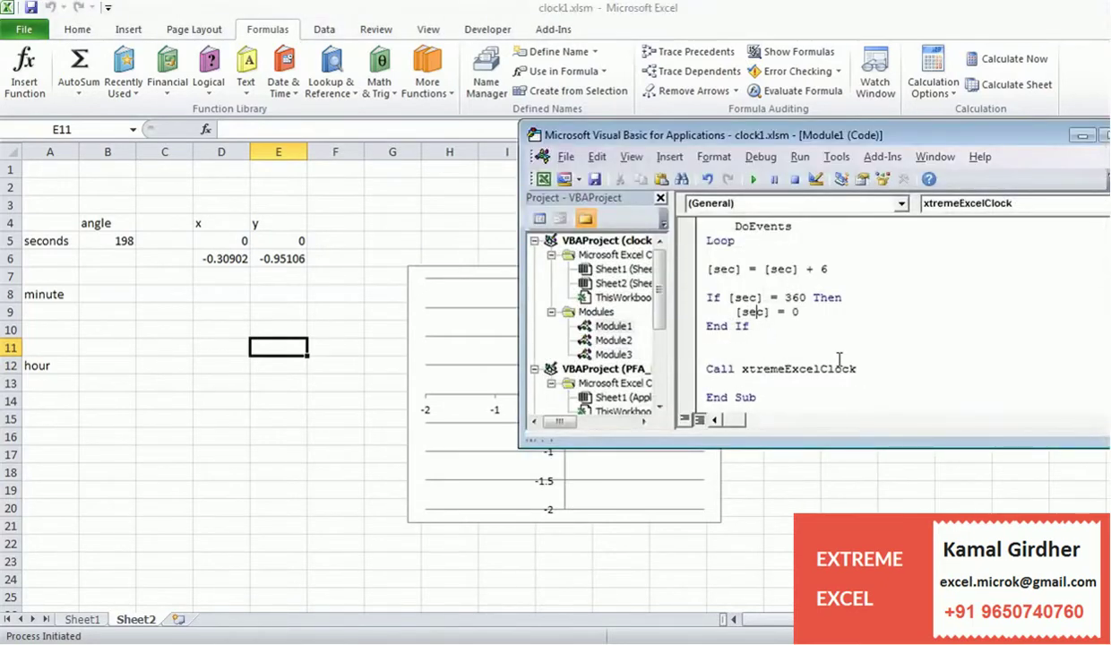
pyautogui.doubleClick(826, 136)
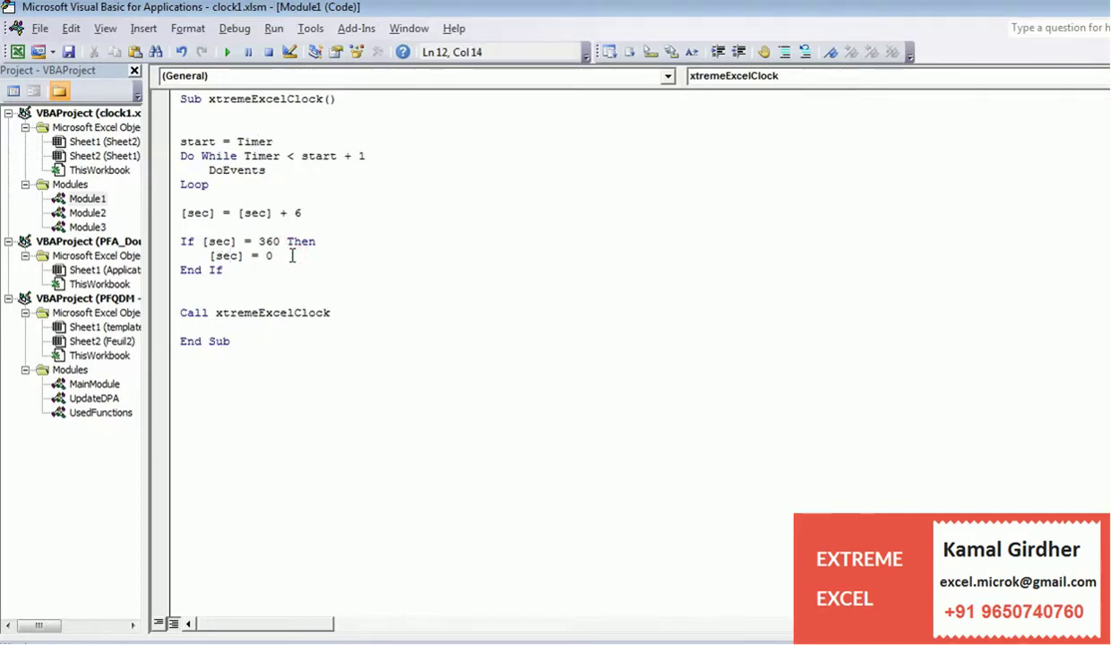
pyautogui.press('Return')
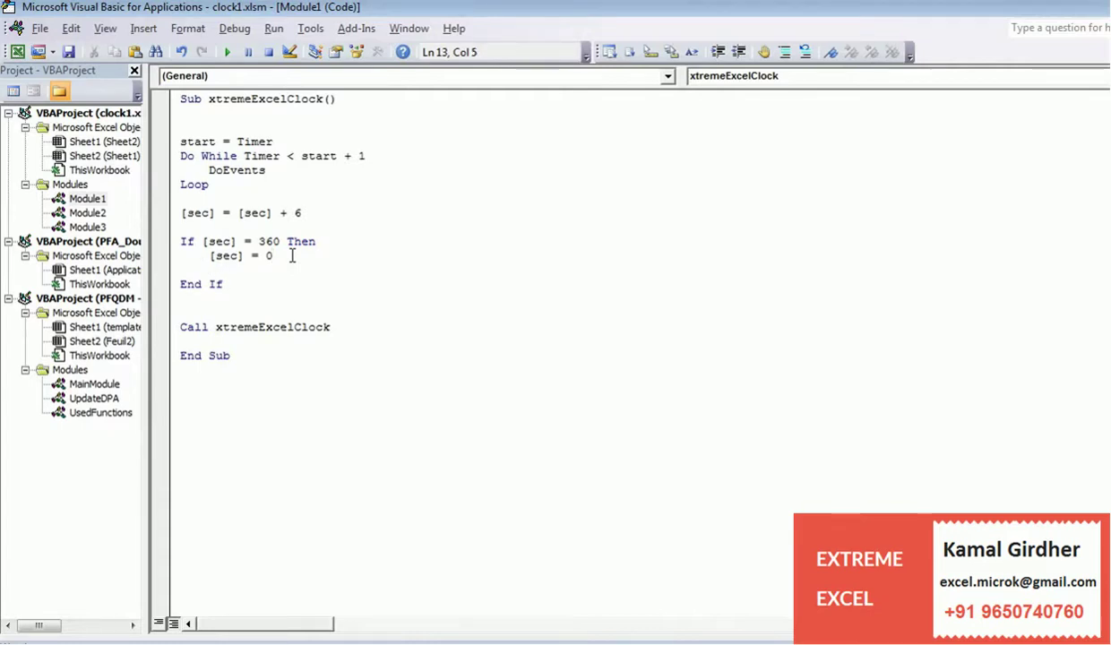
pyautogui.click(1104, 9)
# Step: Enter 0 as the minute angle in B8 and 0 for the minute hand's x and y origin in D8 and E8
pyautogui.click(102, 294)
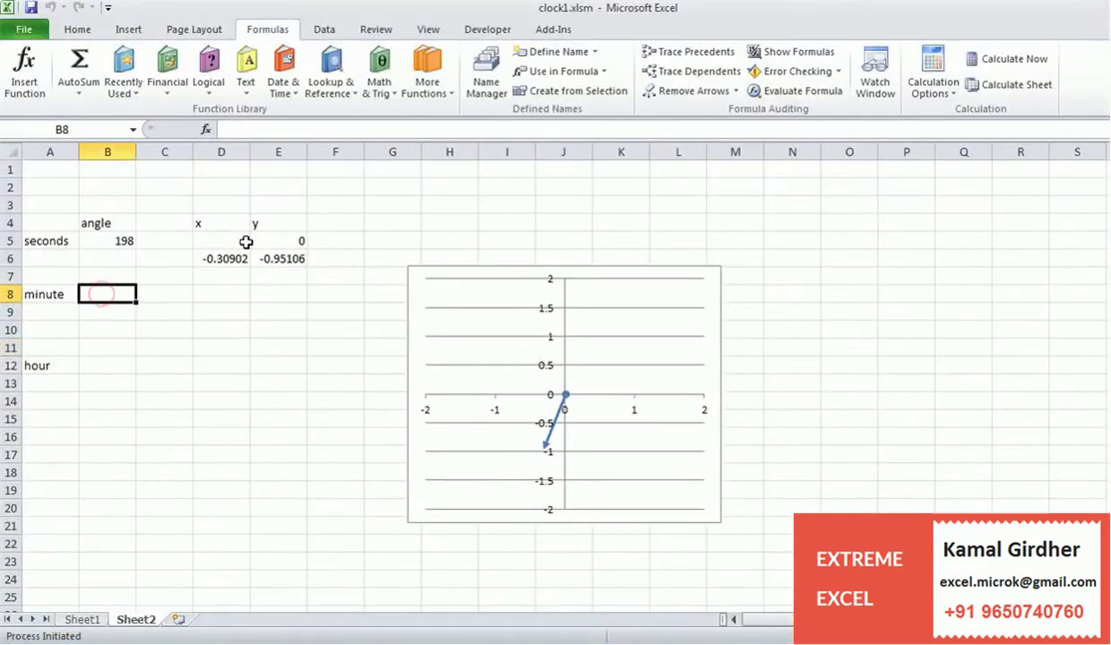
pyautogui.write('0')
pyautogui.press('Return')
pyautogui.press('Up')
pyautogui.press('Right')
pyautogui.press('Right')
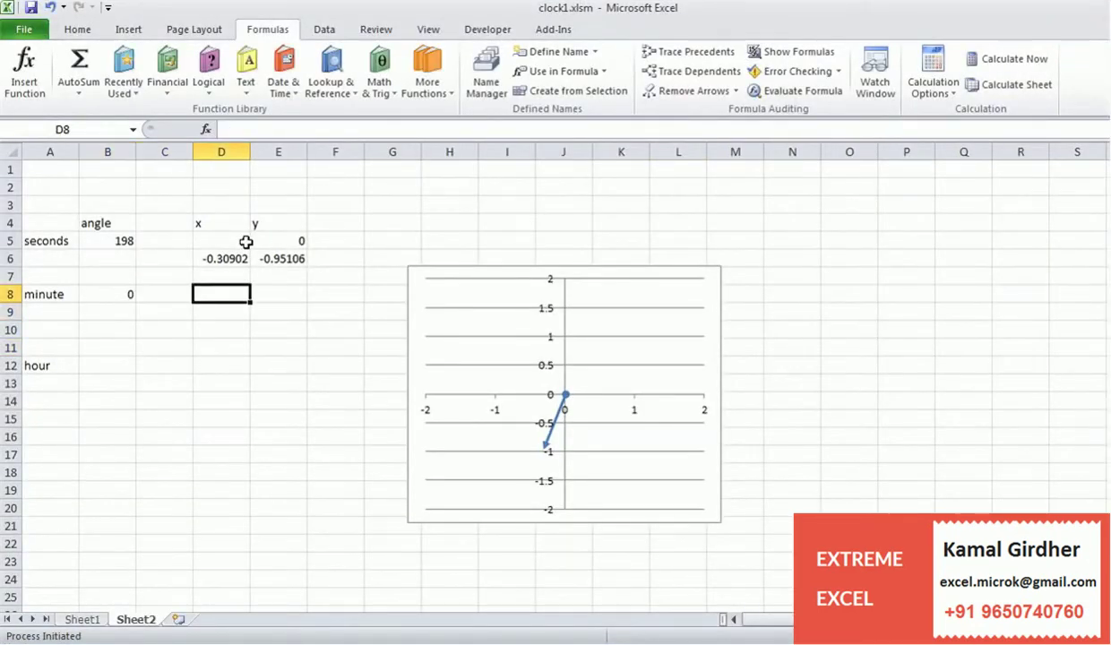
pyautogui.write('0')
pyautogui.press('Right')
pyautogui.write('0')
pyautogui.press('Return')
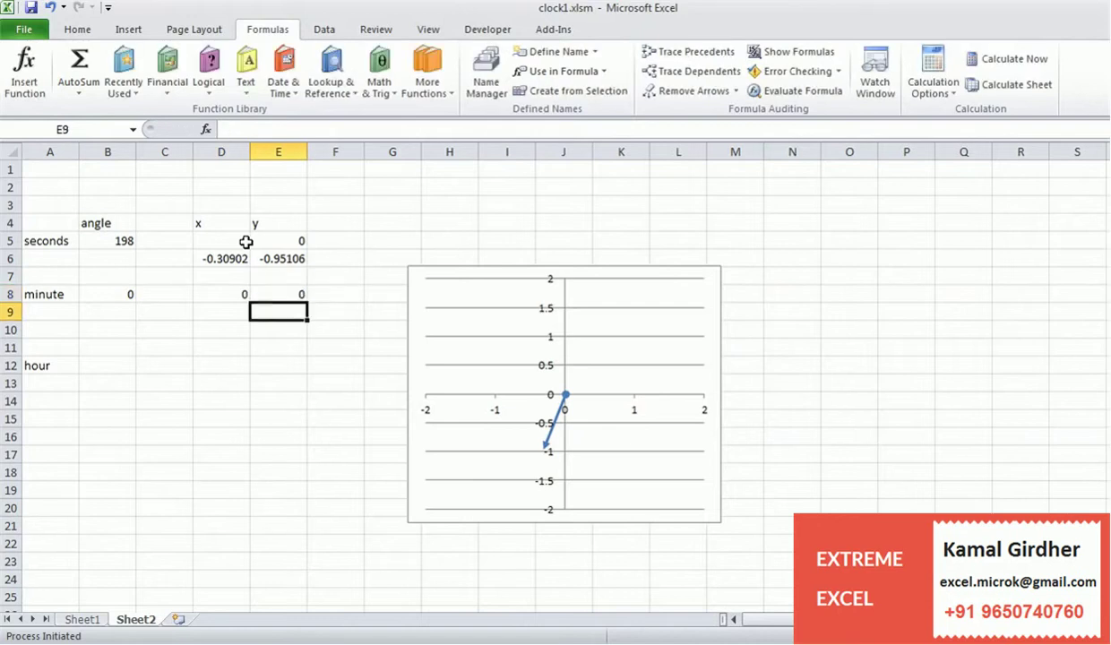
# Step: Enter =sin(radians(B8)) in D9 for the minute hand's x endpoint
pyautogui.press('Left')
pyautogui.write('=sin(')
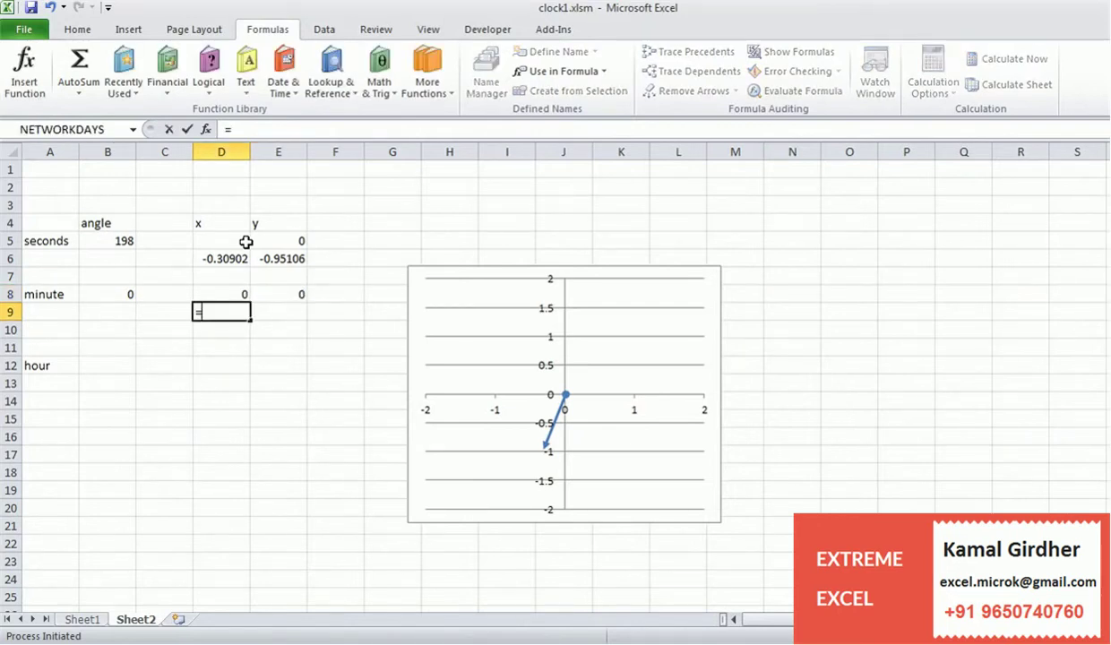
pyautogui.press('Left')
pyautogui.press('Left')
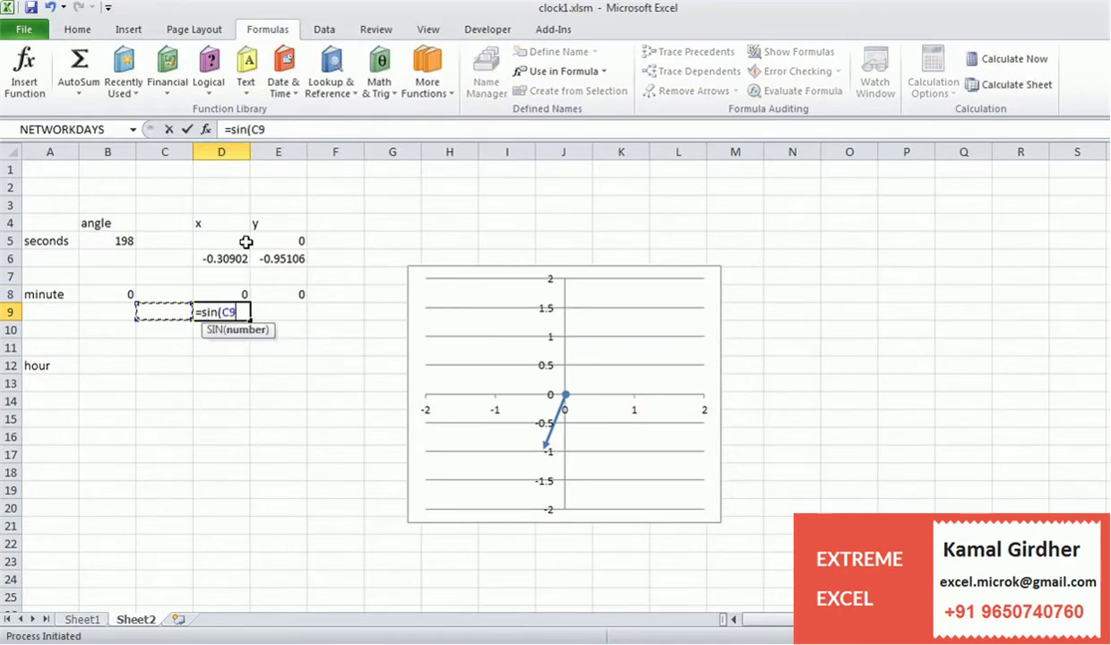
pyautogui.write('r')
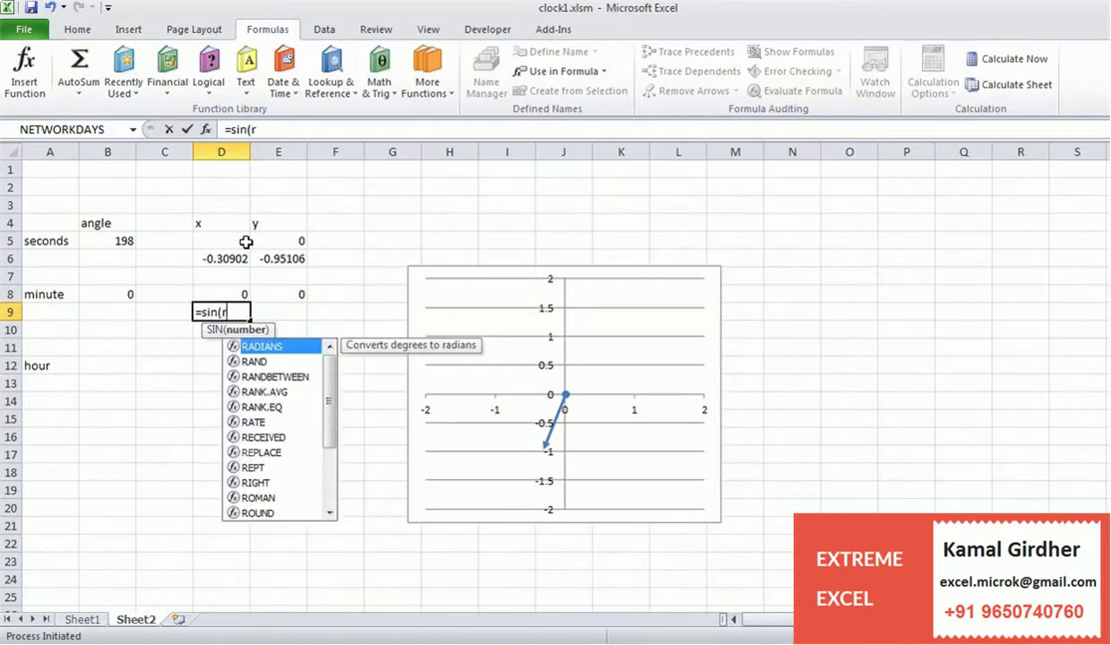
pyautogui.write('adians(')
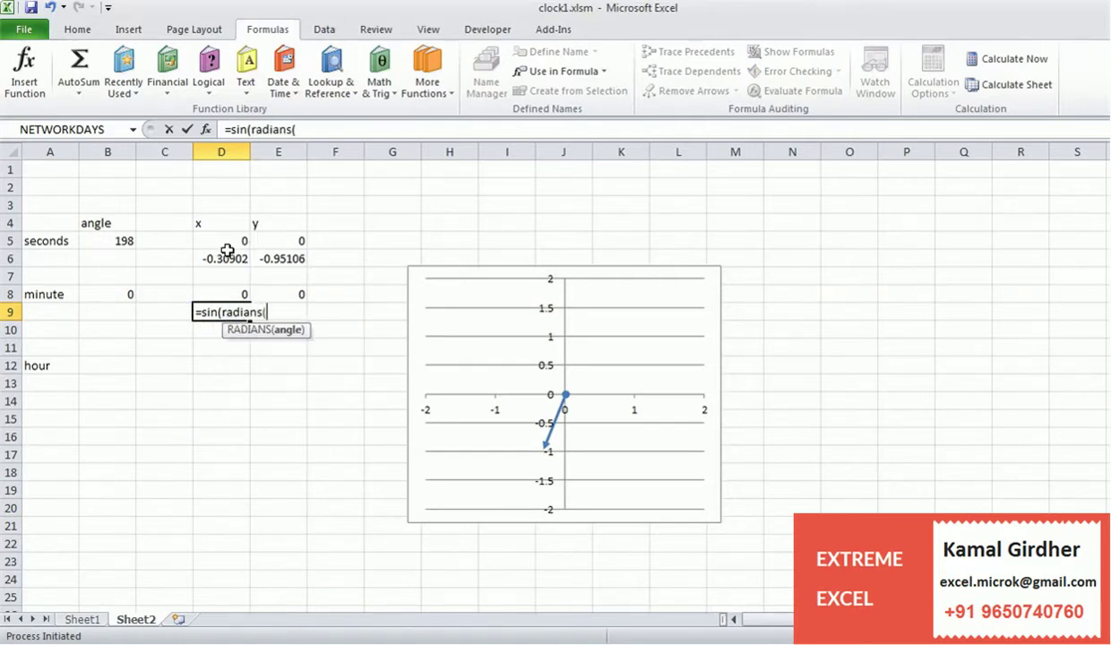
pyautogui.click(98, 296)
pyautogui.write('))')
pyautogui.press('Return')
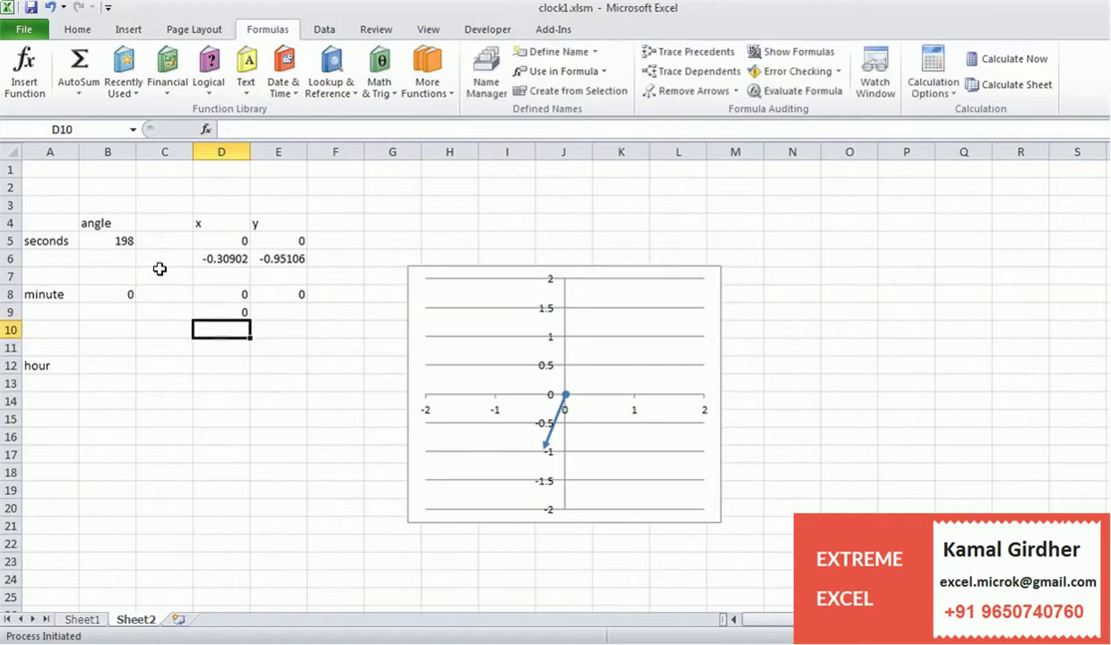
# Step: Enter =cos(radians(B8)) in E9 for the minute hand's y endpoint
pyautogui.press('Up')
pyautogui.press('Right')
pyautogui.write('=co')
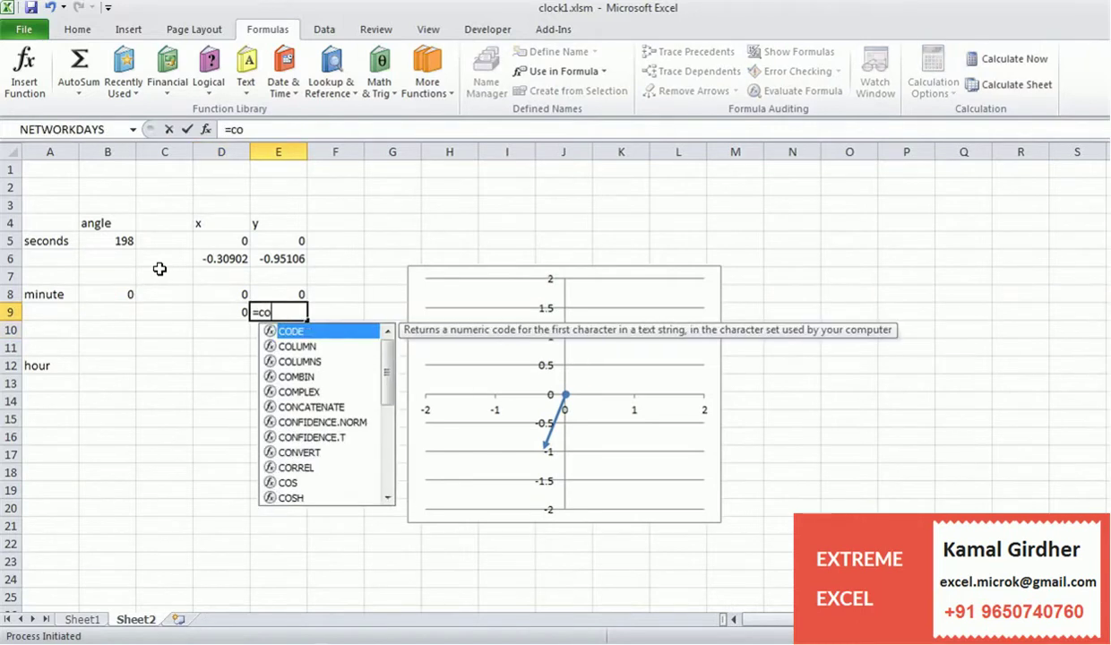
pyautogui.write('s(radians')
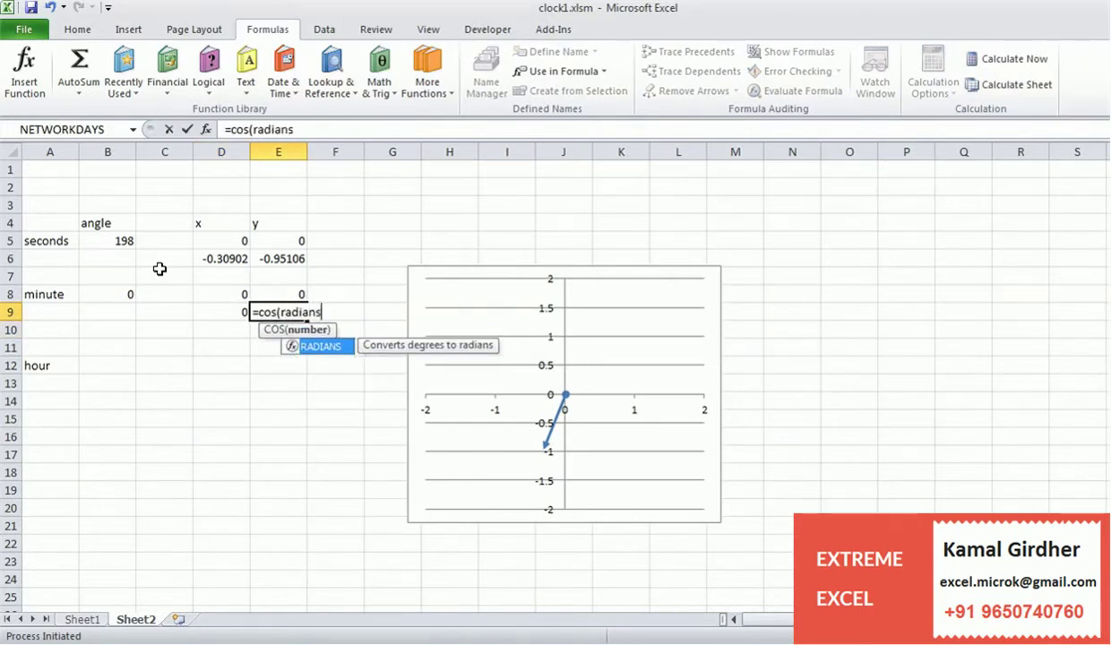
pyautogui.write('(')
pyautogui.click(105, 298)
pyautogui.write('))')
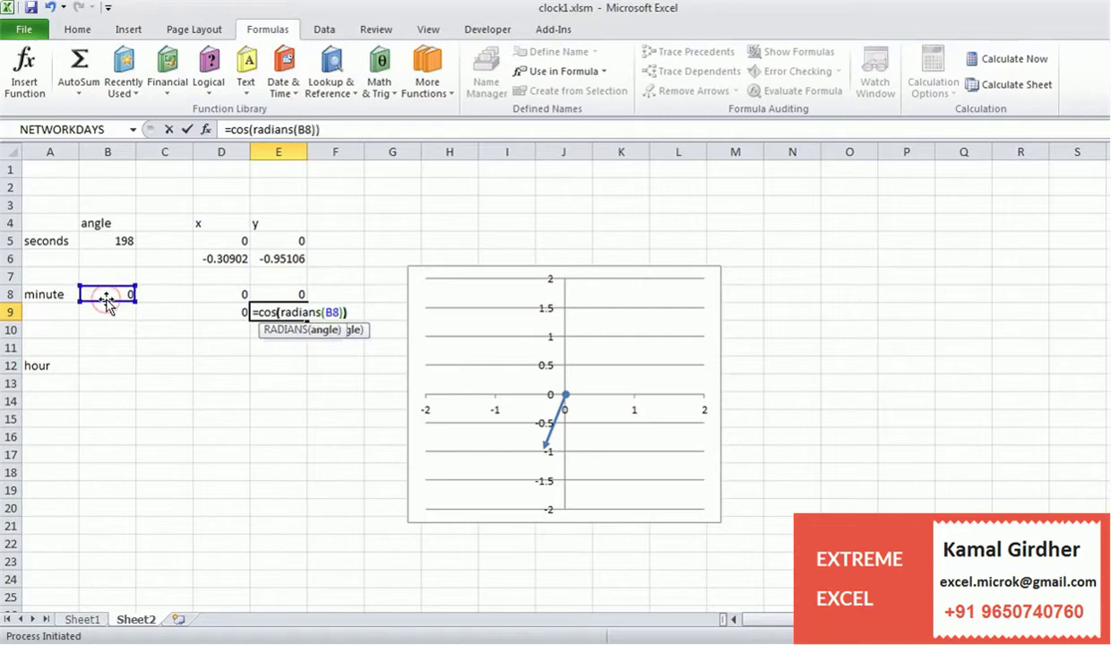
pyautogui.press('Return')
# Step: Enter 0 as the hour angle in B12 and 0 for the hour hand's x and y origin in D12 and E12
pyautogui.press('Down')
pyautogui.press('Down')
pyautogui.press('Left')
pyautogui.press('Left')
pyautogui.press('Left')
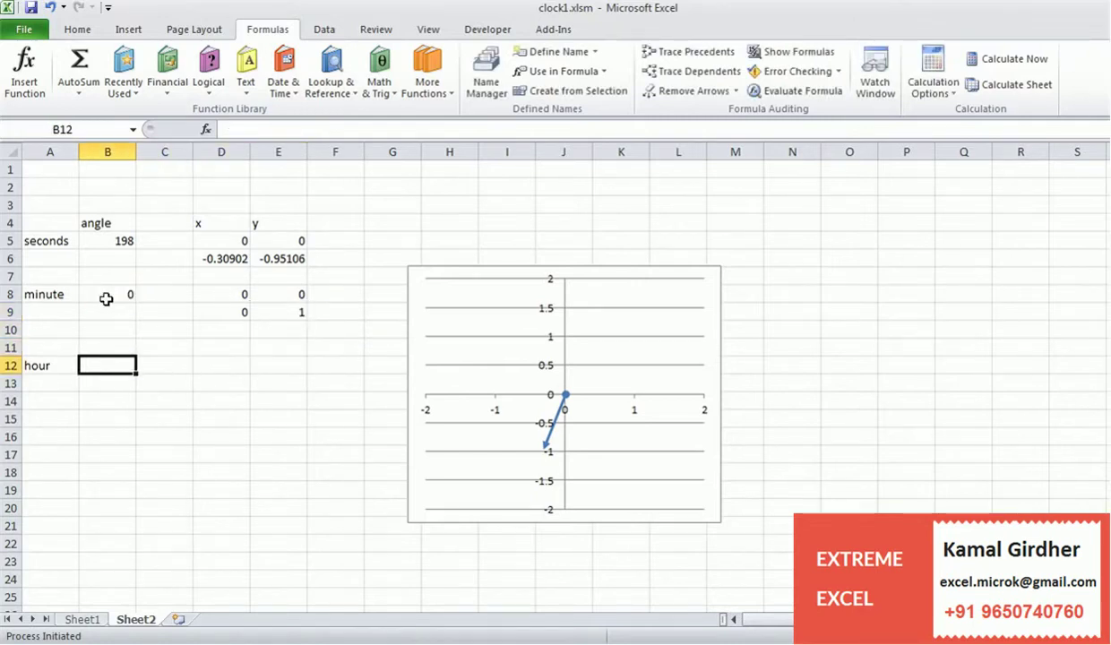
pyautogui.write('0')
pyautogui.press('Return')
pyautogui.press('Up')
pyautogui.press('Right')
pyautogui.press('Right')
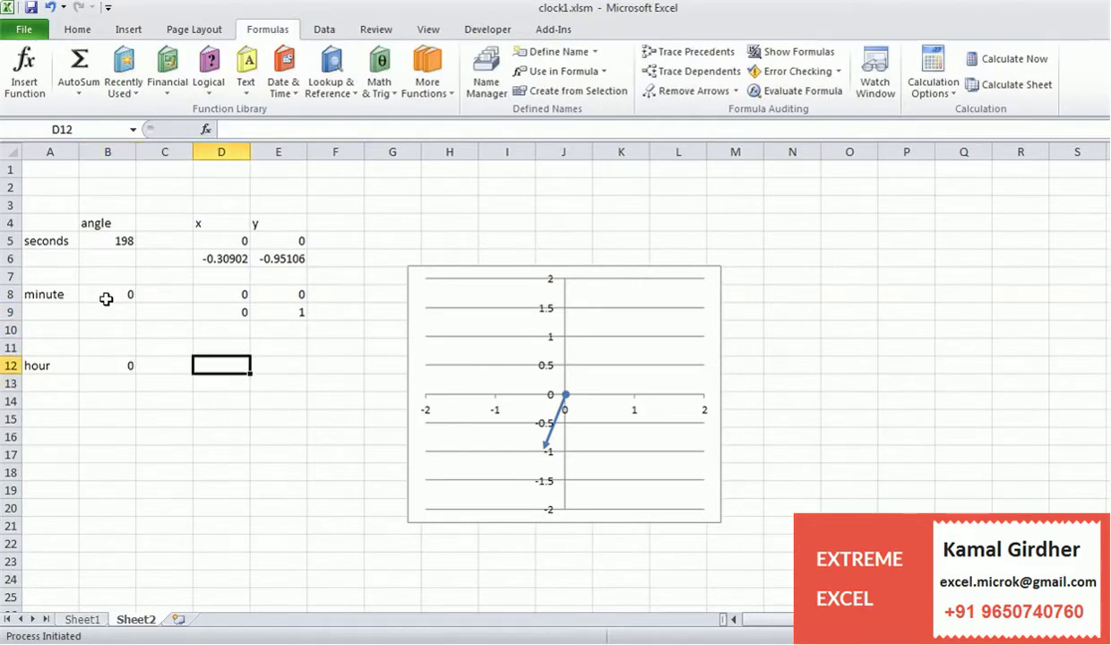
pyautogui.write('0')
pyautogui.press('Right')
pyautogui.write('0')
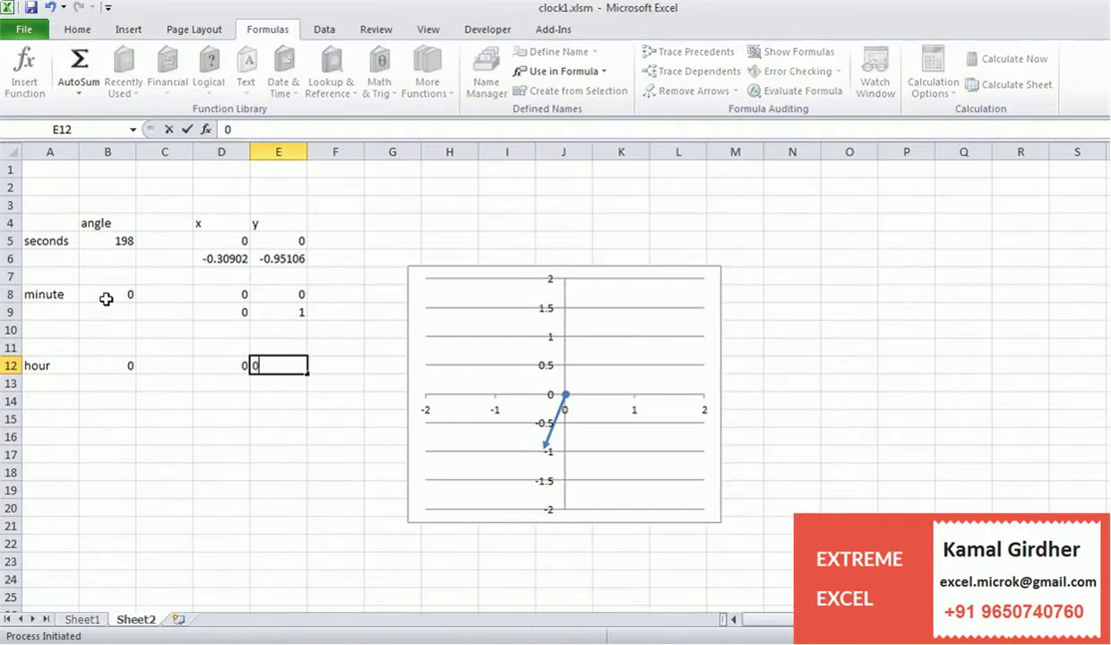
pyautogui.press('Return')
# Step: Enter =sin(radians(B12)) in D13 for the hour hand's x endpoint
pyautogui.write('=')
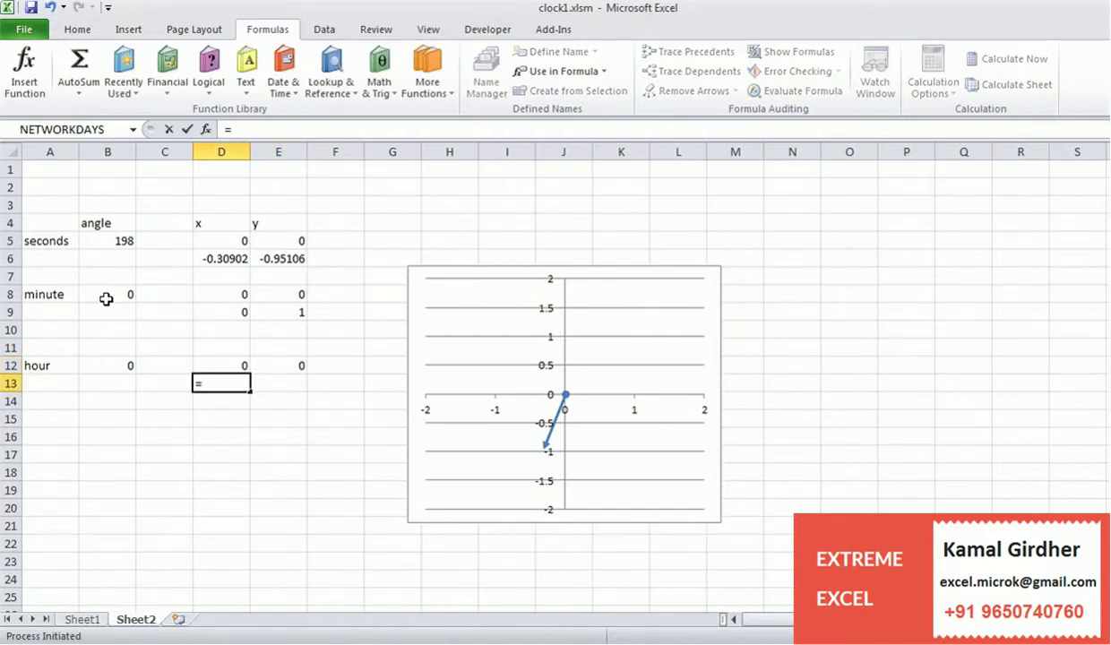
pyautogui.write('sin(radian')
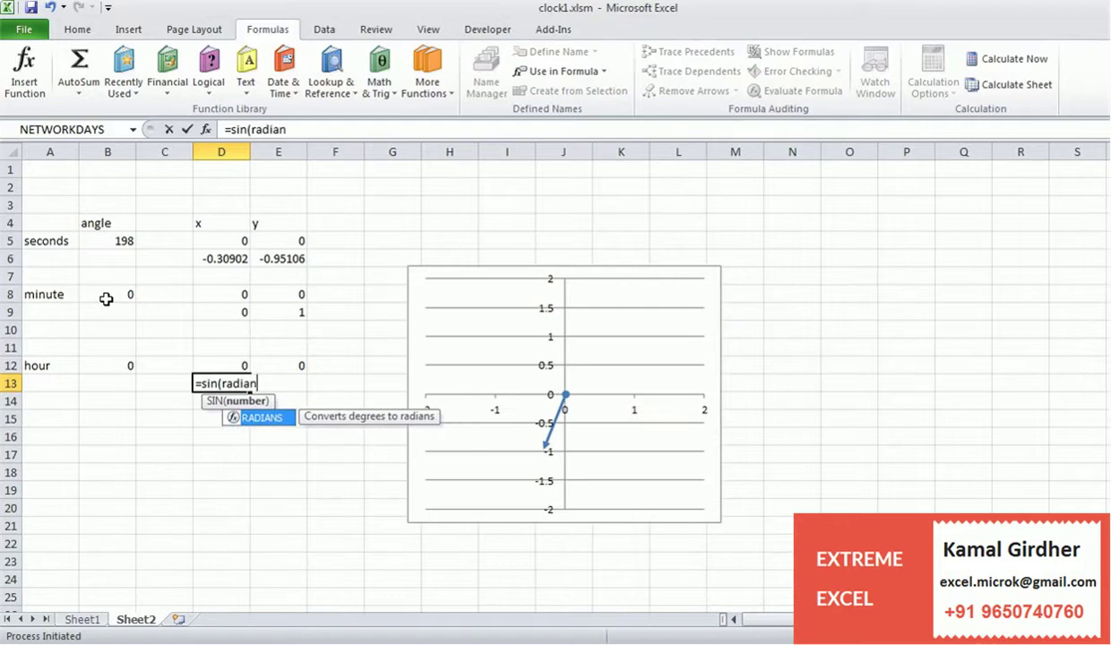
pyautogui.write('s(')
pyautogui.press('Left')
pyautogui.press('Up')
pyautogui.press('Left')
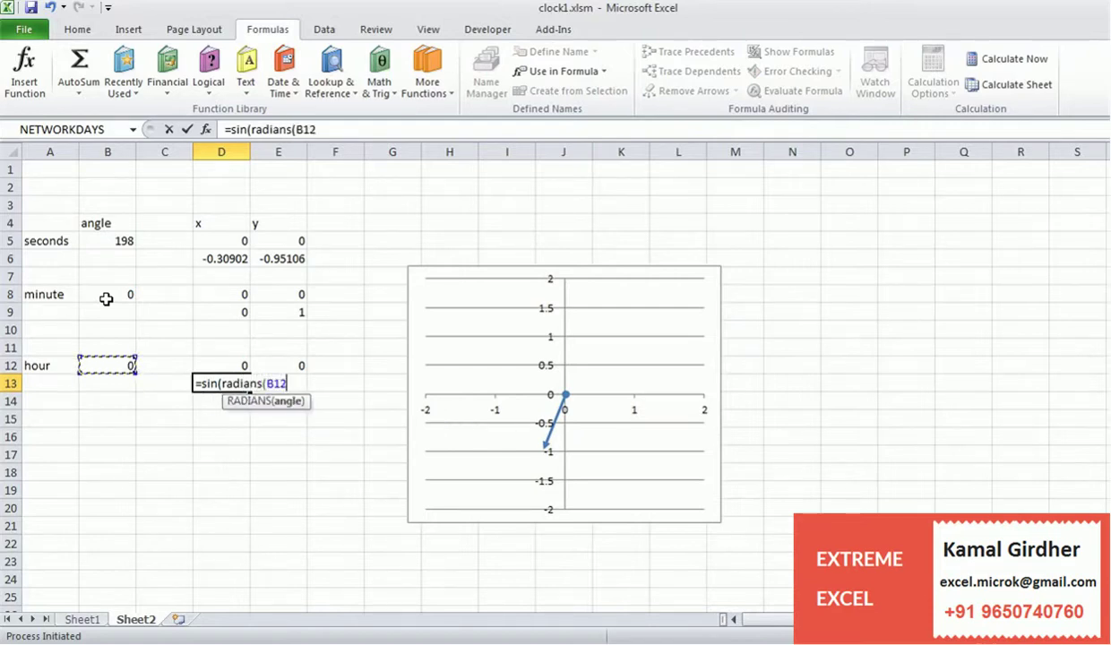
pyautogui.press('Return')
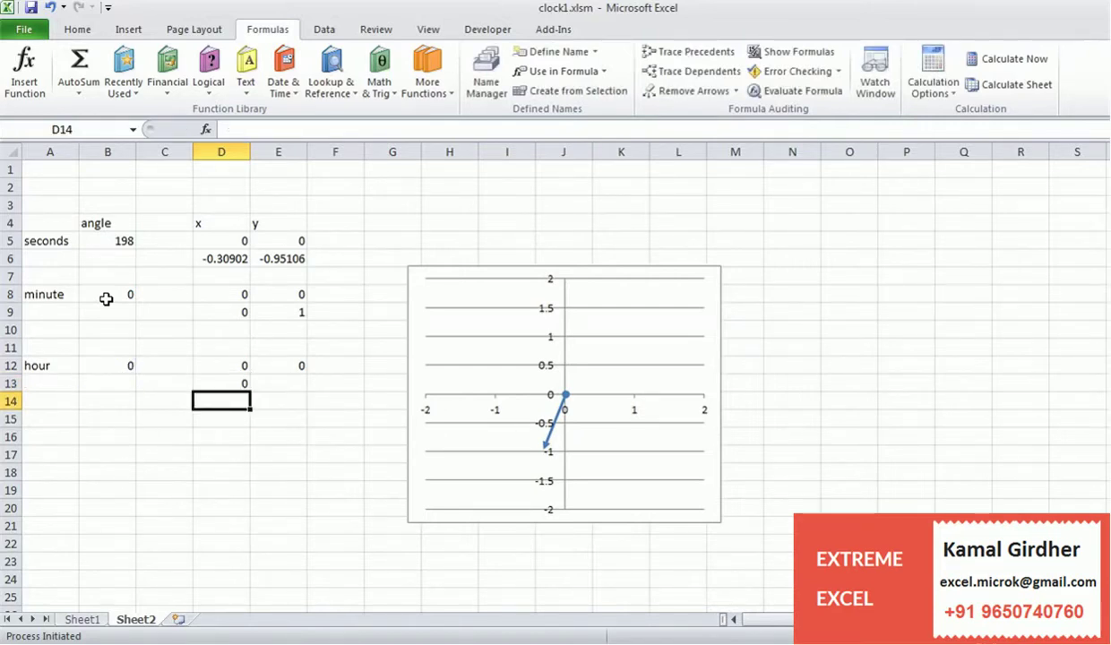
# Step: Enter =cos(radians(B12)) in E13 for the hour hand's y endpoint
pyautogui.press('Up')
pyautogui.press('Right')
pyautogui.write('=cos')
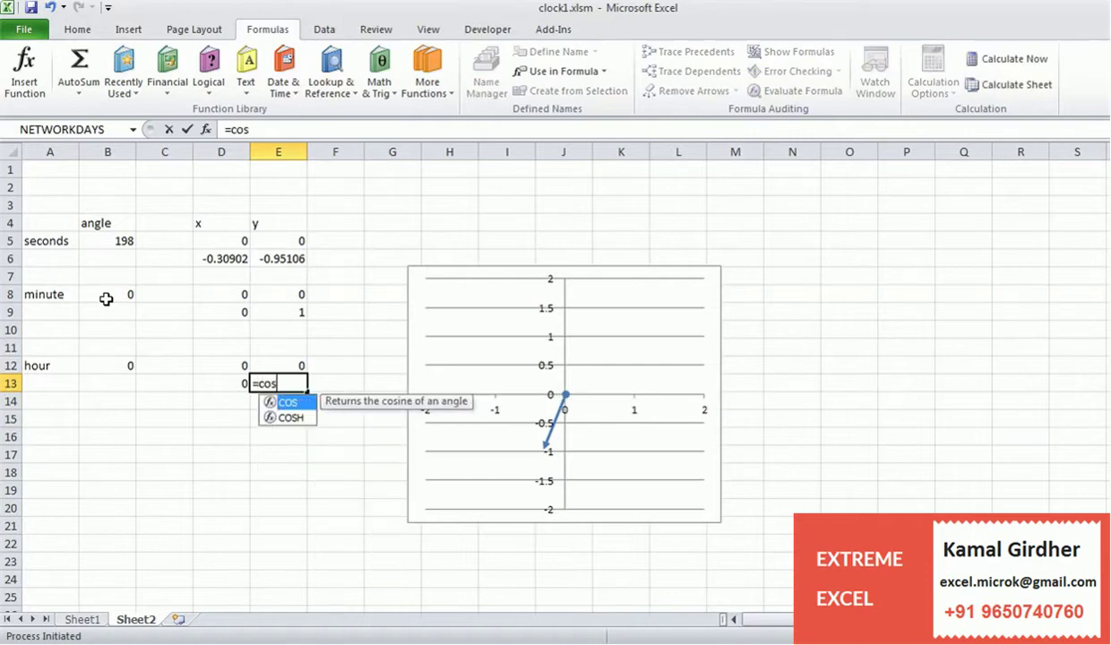
pyautogui.write('(radians(')
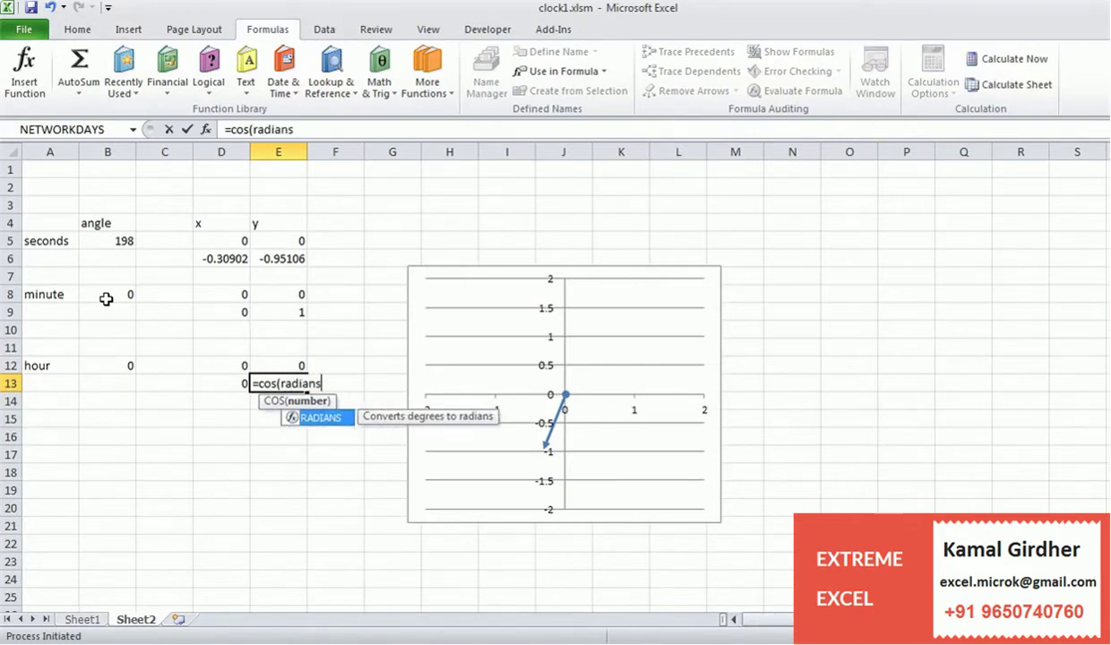
pyautogui.press('Left')
pyautogui.press('Left')
pyautogui.press('Up')
pyautogui.press('Up')
pyautogui.press('Left')
pyautogui.press('Down')
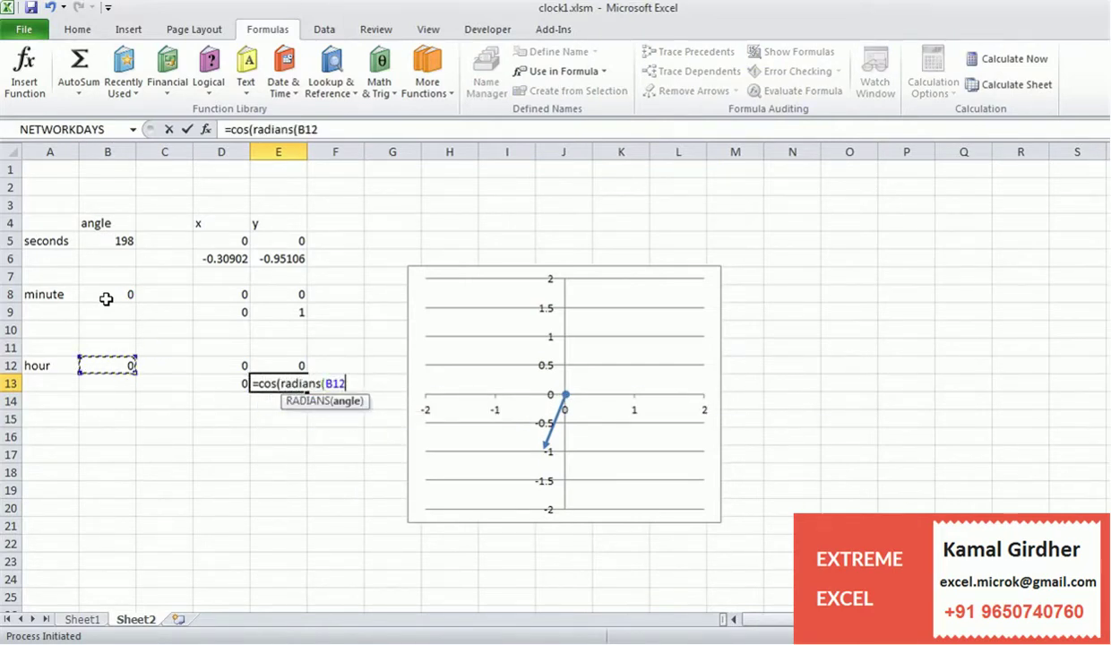
pyautogui.write('))')
pyautogui.press('Return')
pyautogui.press('Up')
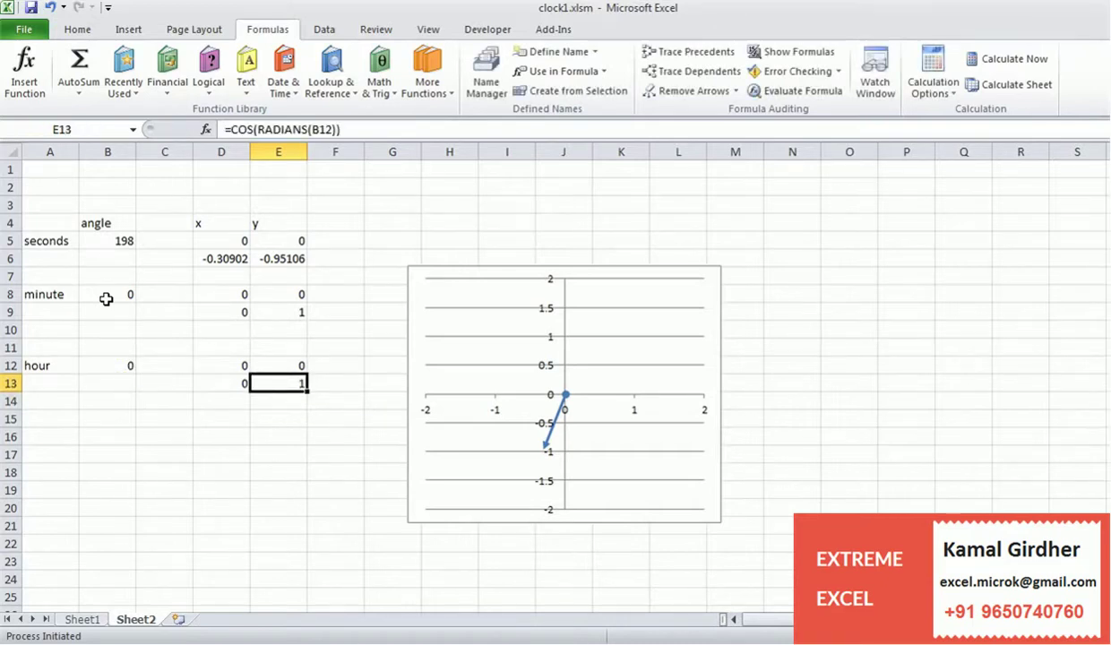
pyautogui.click(125, 296)
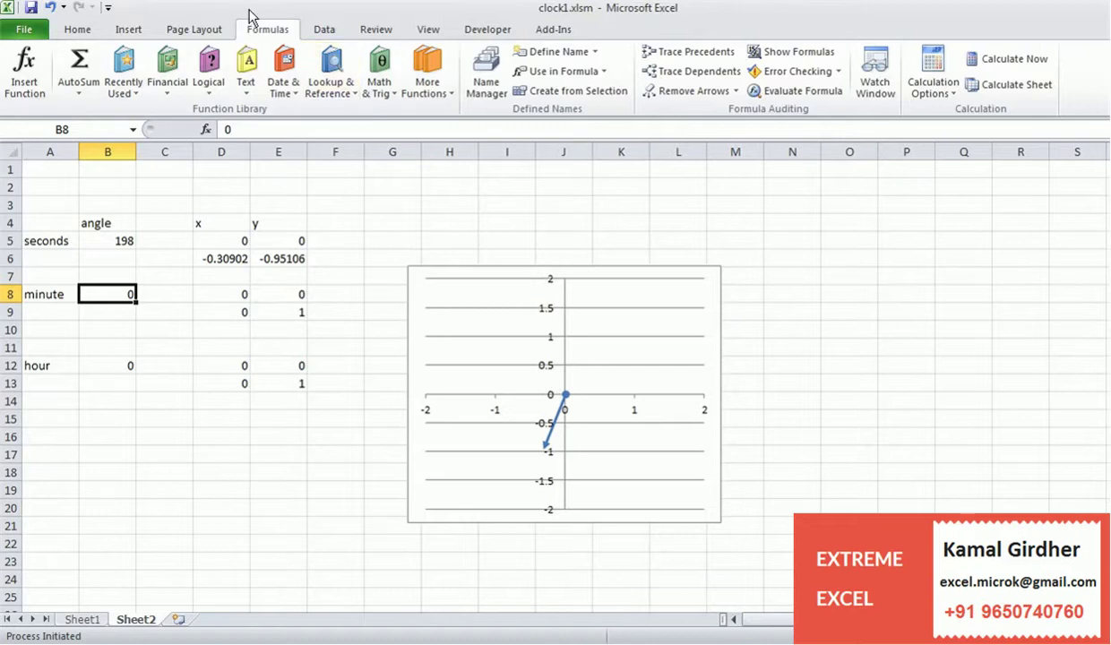
# Step: Add a series named minute to the clock chart, with X values from D8:D9 and Y values from E8:E9
pyautogui.click(520, 369)
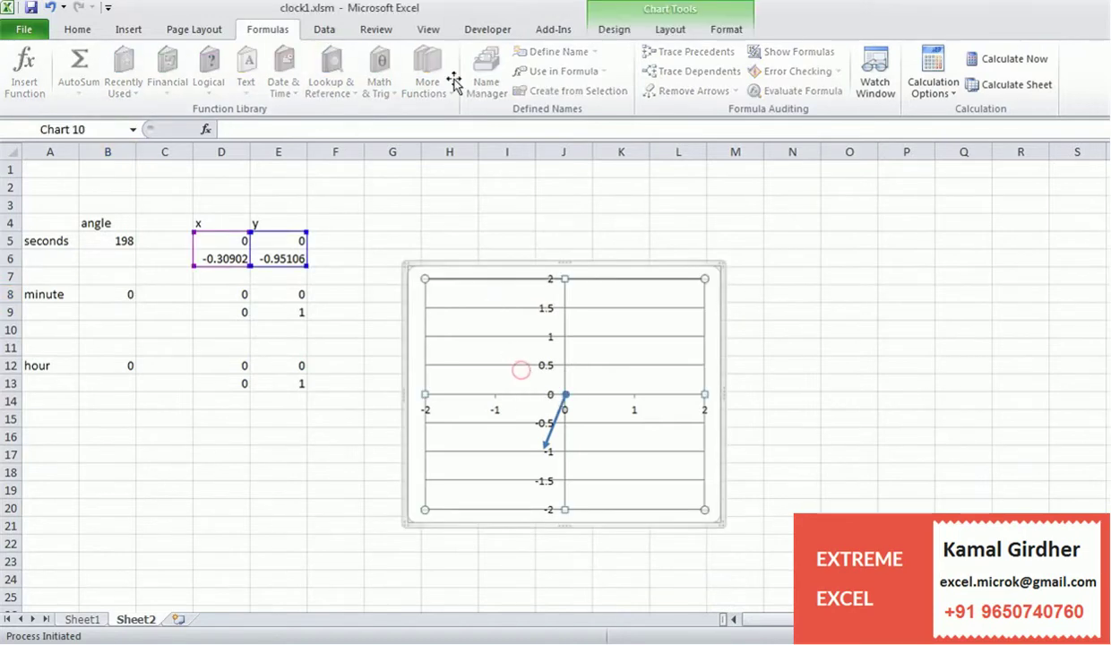
pyautogui.click(615, 28)
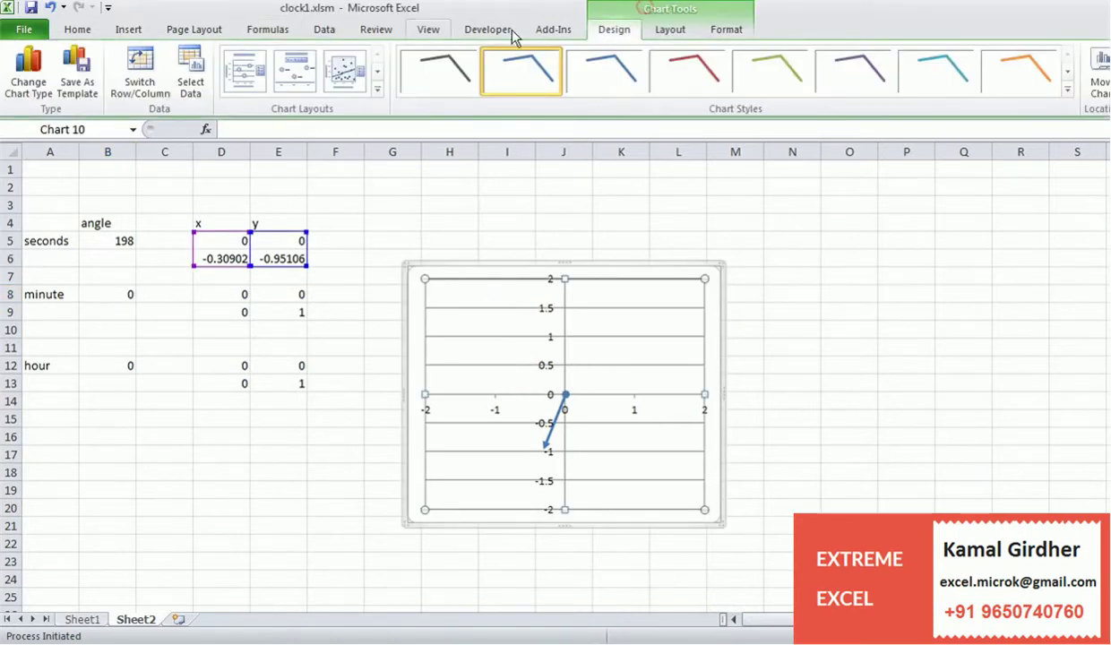
pyautogui.click(190, 79)
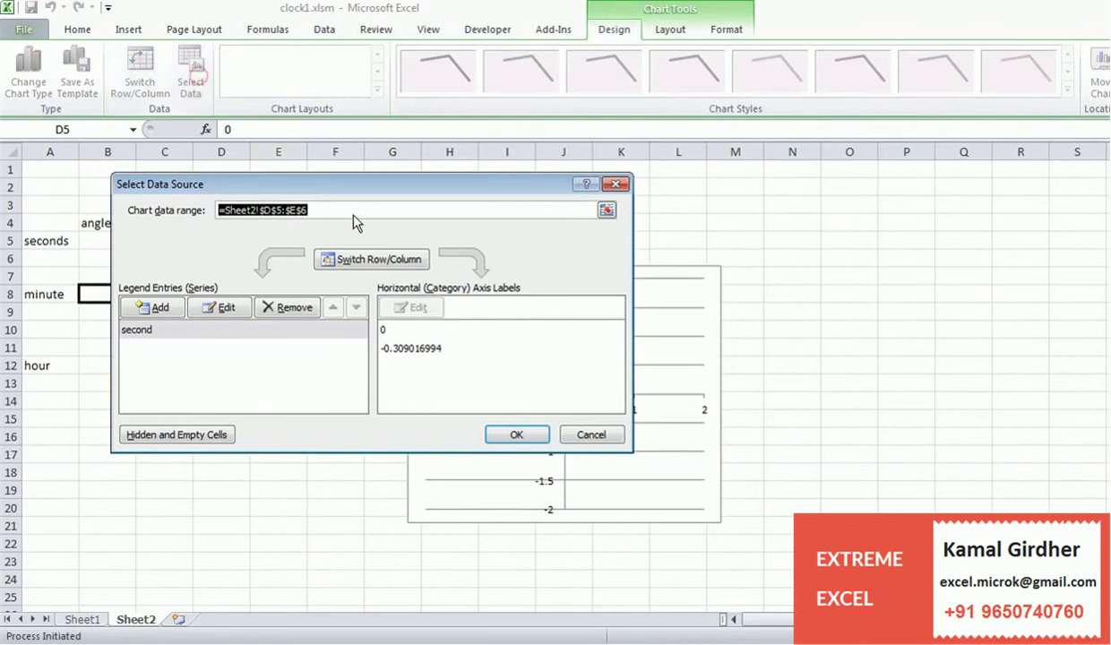
pyautogui.click(153, 308)
pyautogui.write('minute')
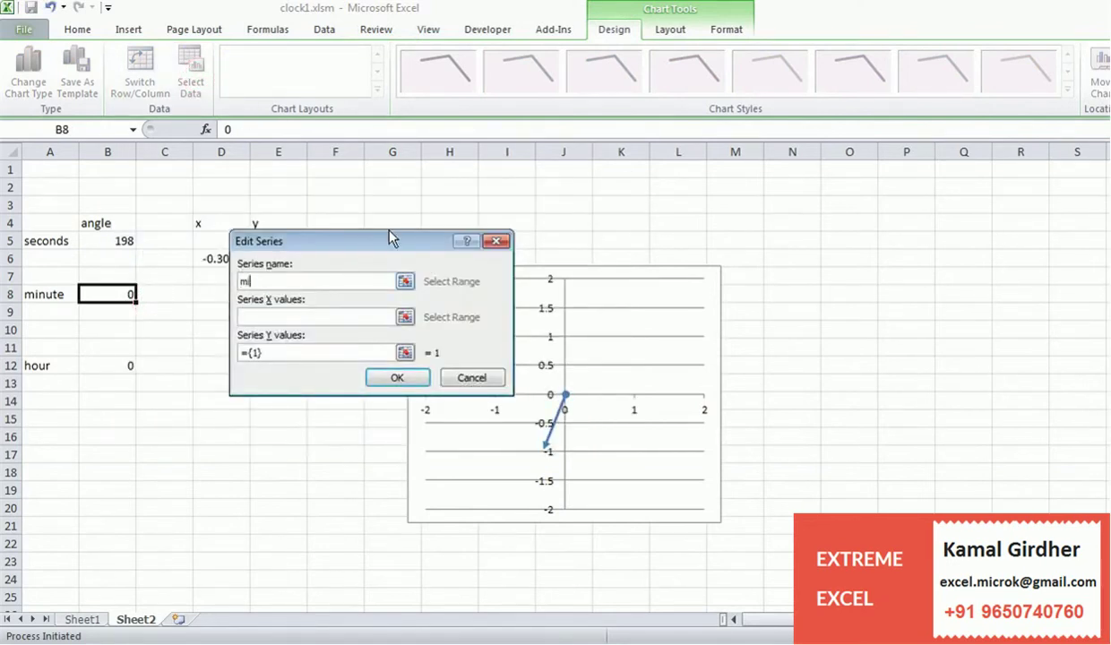
pyautogui.click(377, 318)
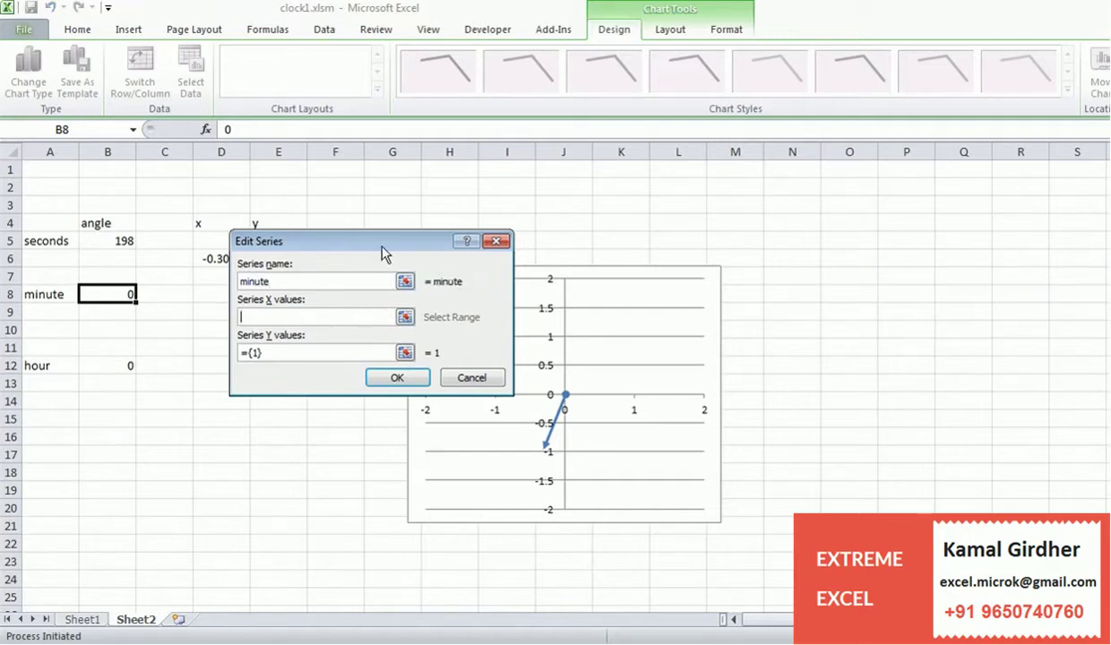
pyautogui.moveTo(242, 288); pyautogui.dragTo(244, 309)
pyautogui.click(560, 334)
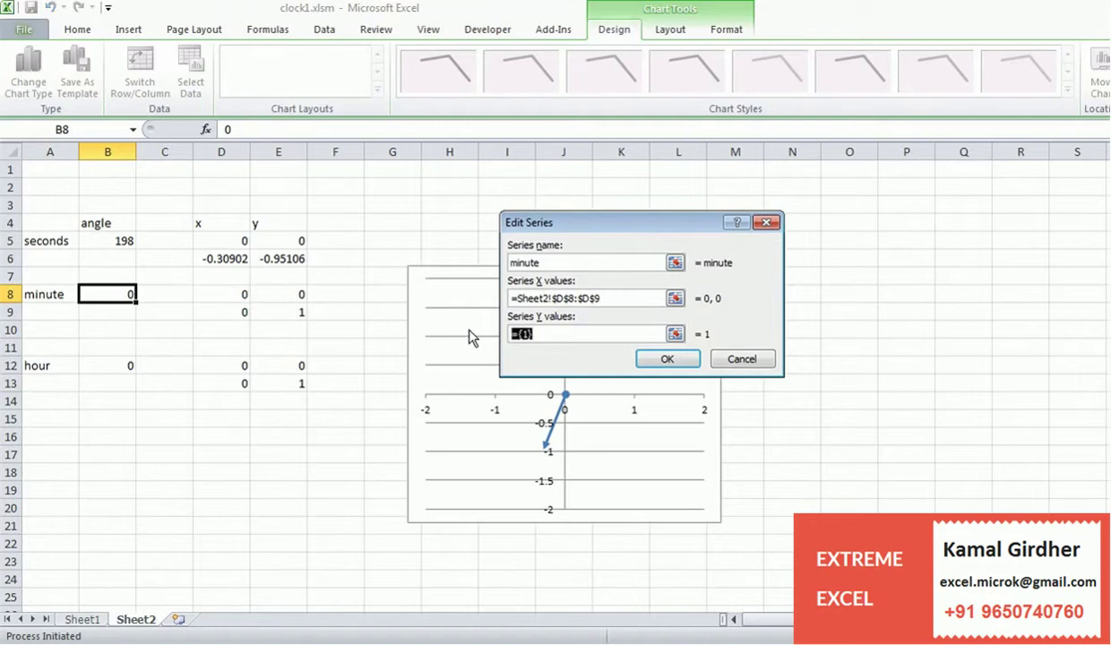
pyautogui.press('BackSpace')
pyautogui.moveTo(278, 292); pyautogui.dragTo(284, 308)
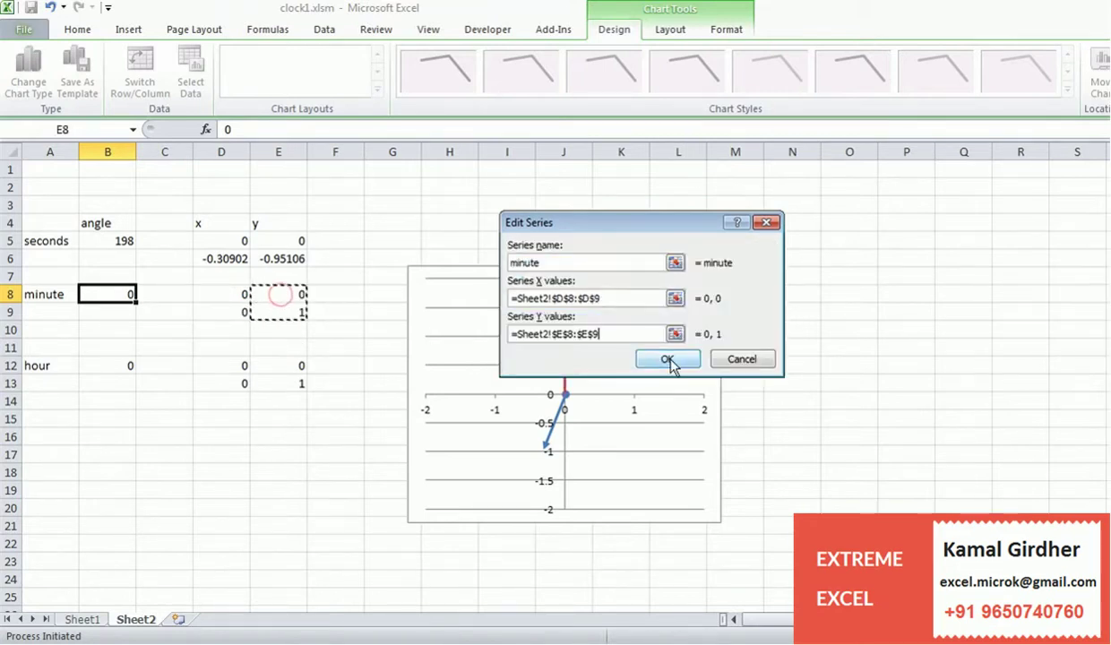
pyautogui.click(667, 359)
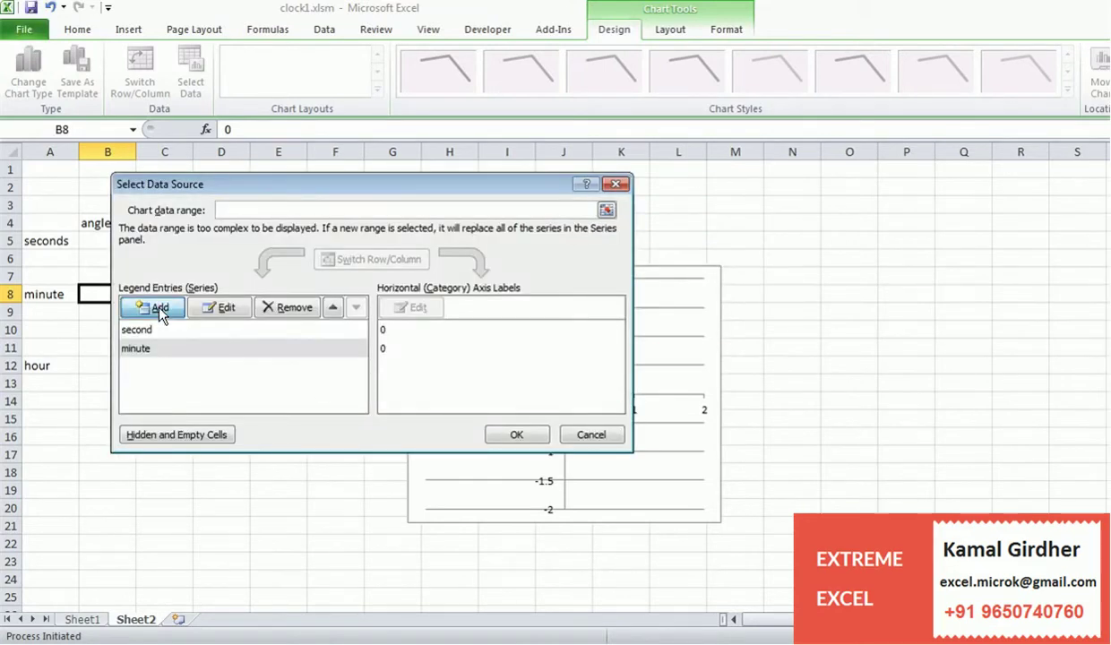
# Step: Add a series named hour to the clock chart, with X values from D12:D13 and Y values from E12:E13
pyautogui.click(157, 308)
pyautogui.write('hour')
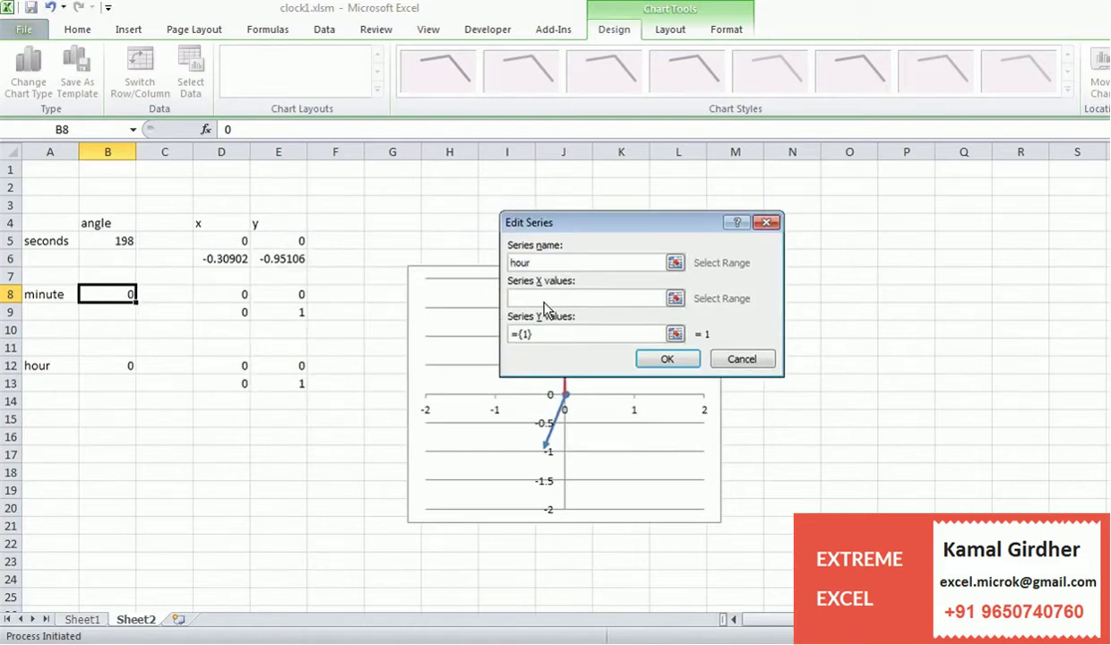
pyautogui.click(540, 298)
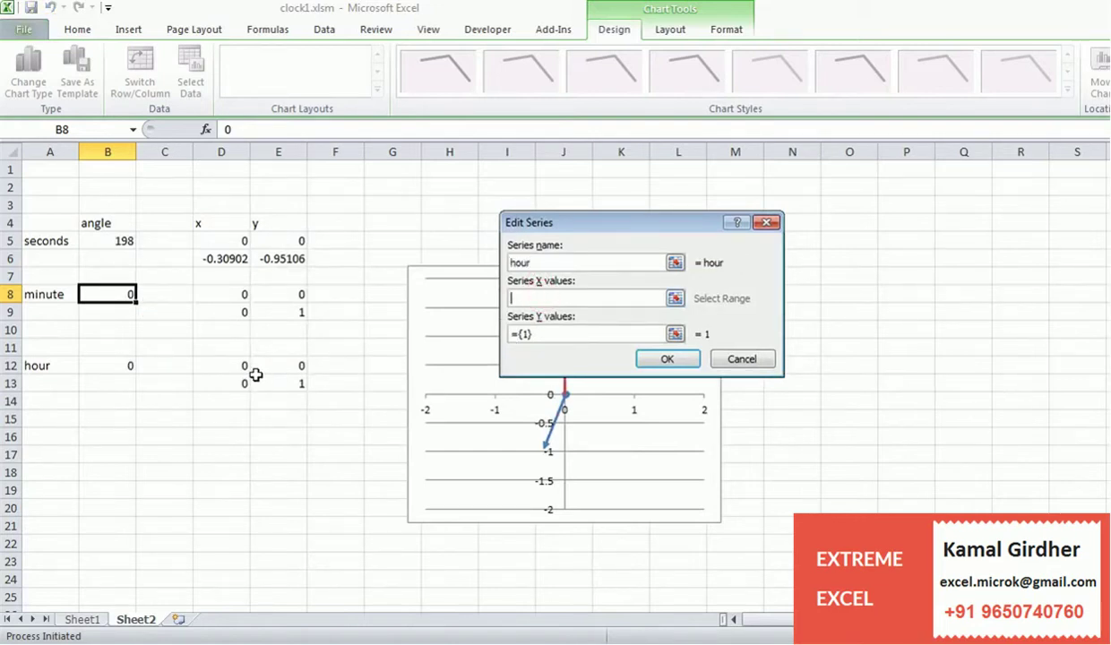
pyautogui.click(240, 362)
pyautogui.moveTo(240, 362); pyautogui.dragTo(241, 384)
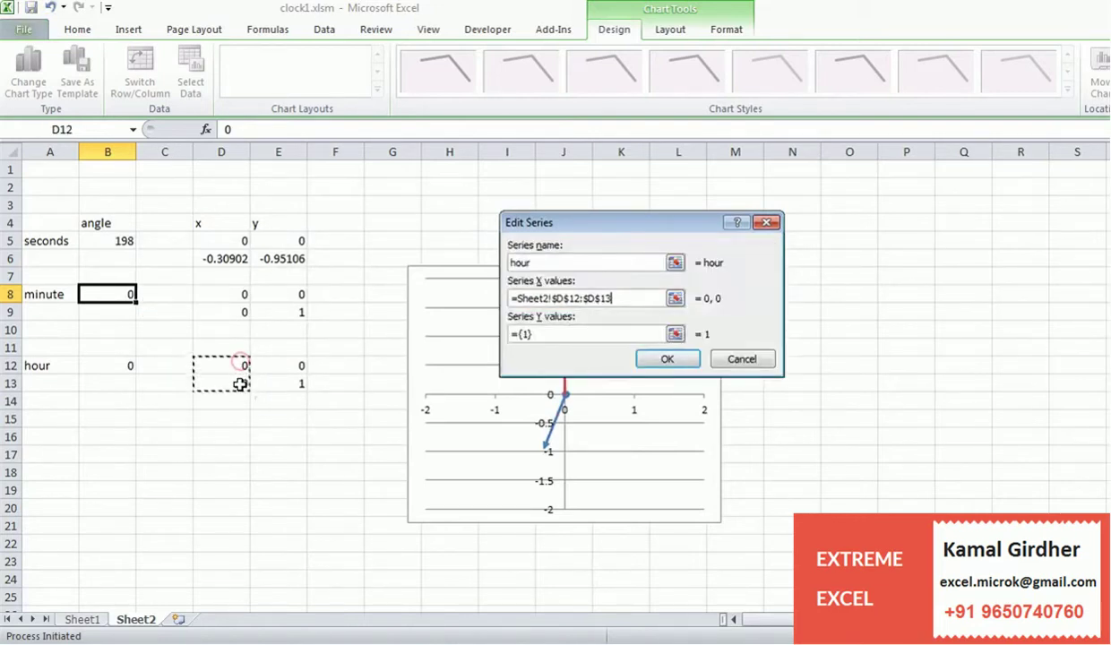
pyautogui.click(548, 335)
pyautogui.press('BackSpace')
pyautogui.press('BackSpace')
pyautogui.press('BackSpace')
pyautogui.press('BackSpace')
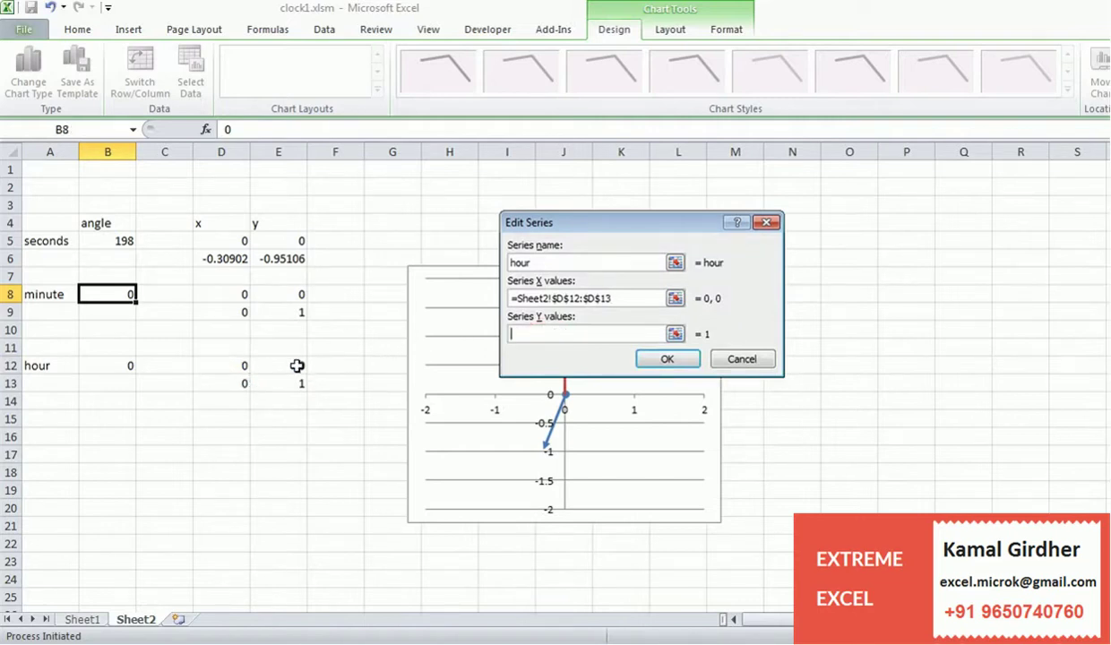
pyautogui.moveTo(296, 366); pyautogui.dragTo(296, 384)
pyautogui.click(656, 360)
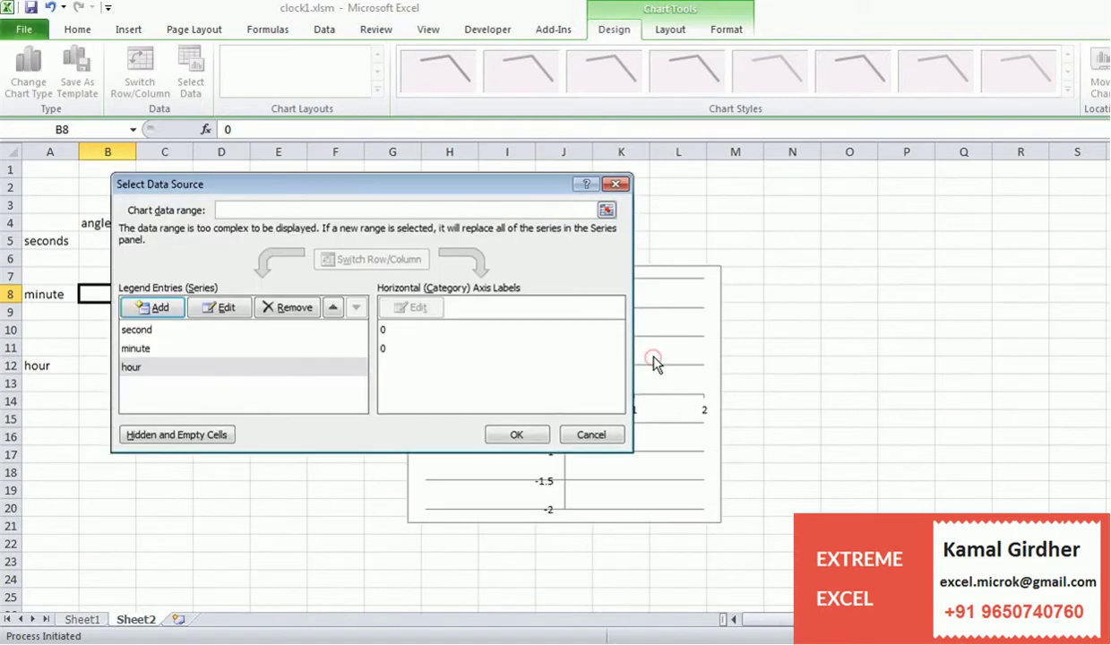
pyautogui.click(529, 438)
pyautogui.click(825, 379)
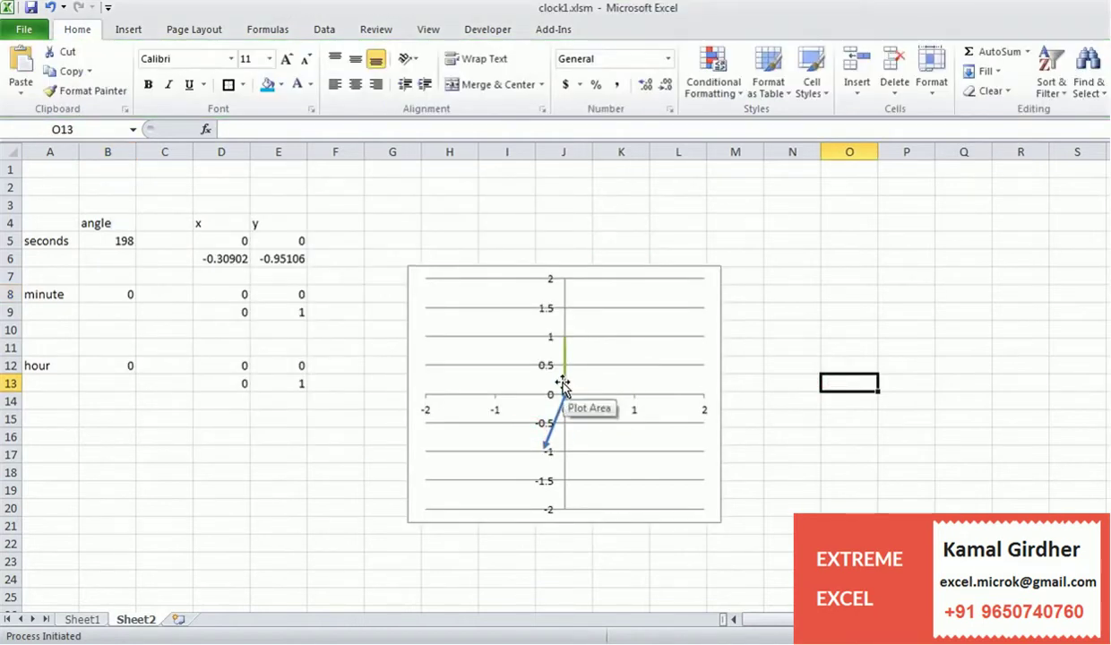
# Step: Set the hour angle in B12 to 60
pyautogui.click(124, 366)
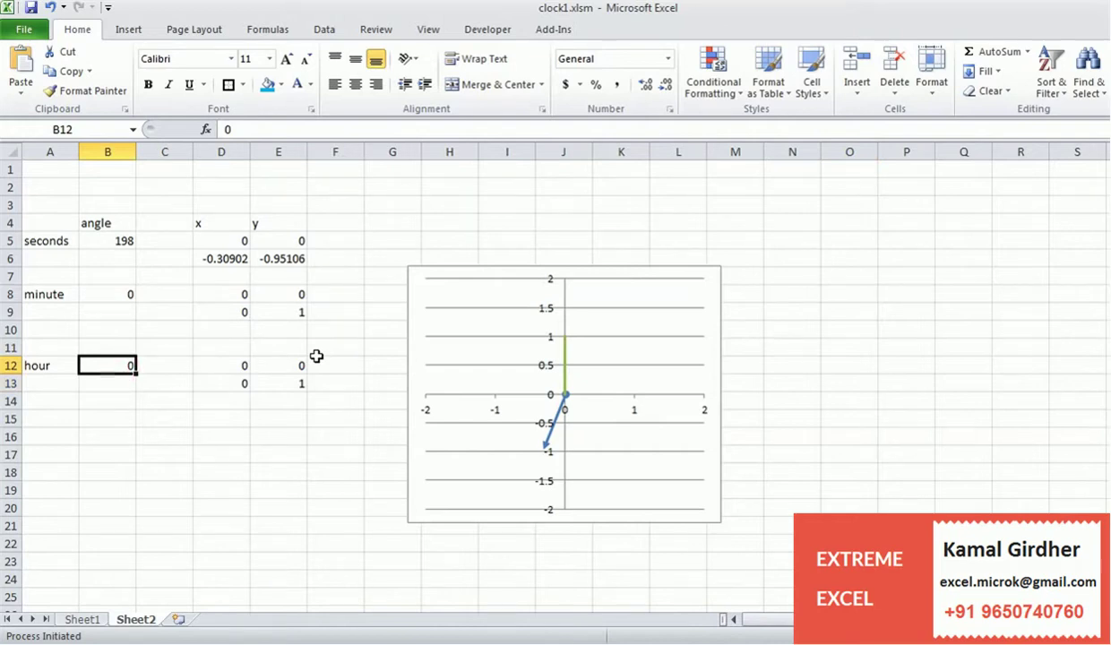
pyautogui.write('60')
pyautogui.press('Return')
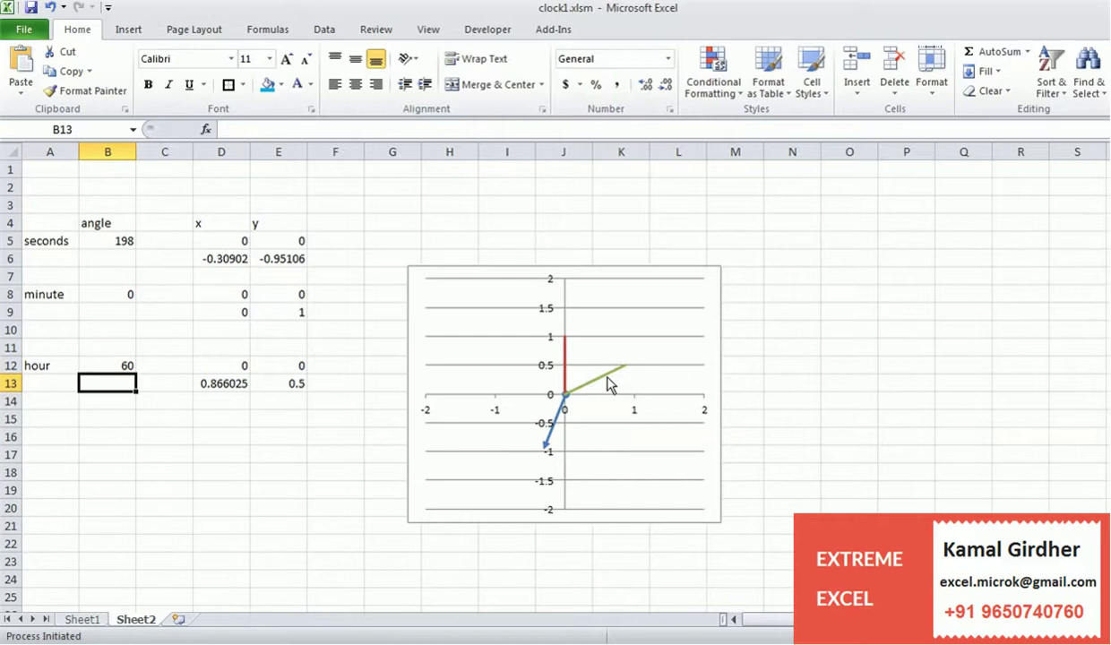
# Step: Format the hour series line with a diamond begin type and a solid arrow end type
pyautogui.click(604, 382)
pyautogui.rightClick(604, 383)
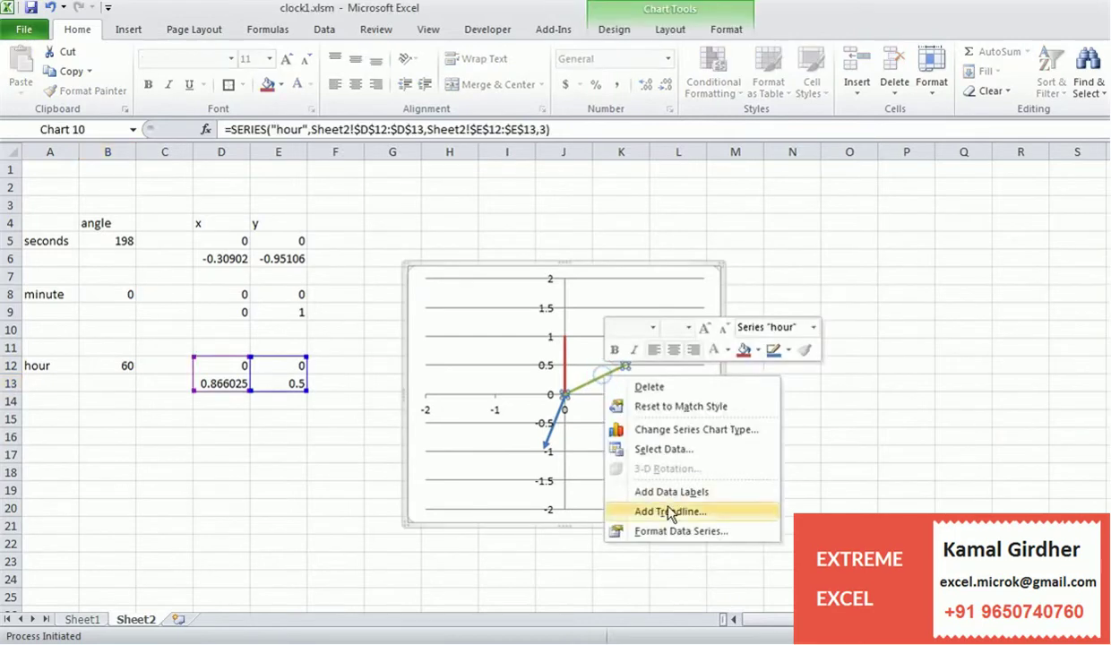
pyautogui.click(658, 528)
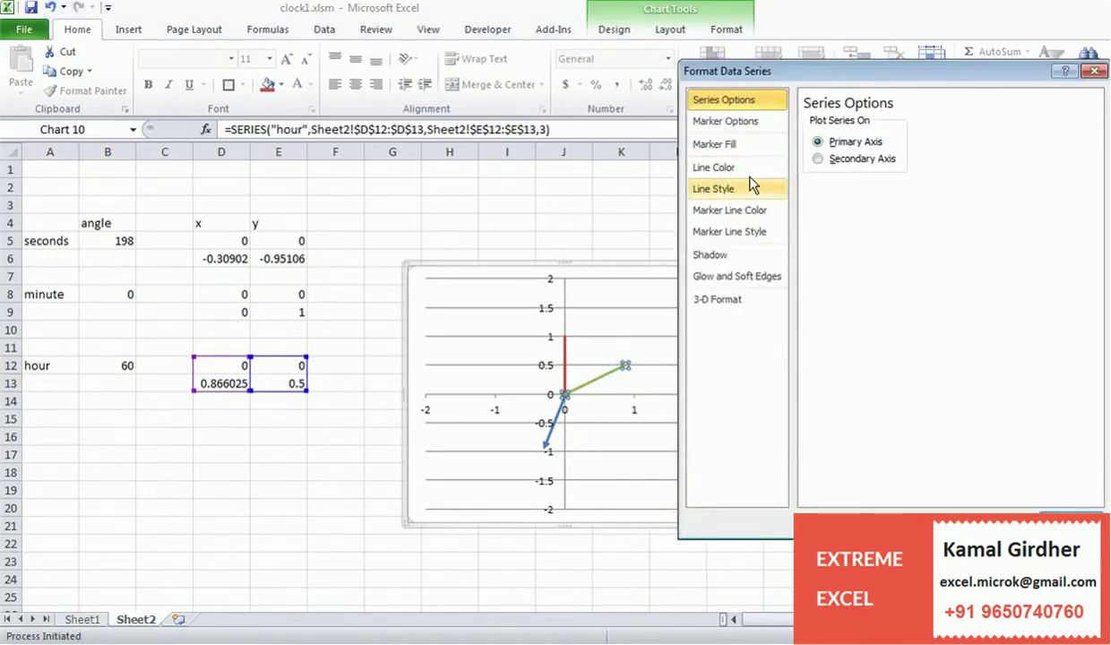
pyautogui.click(714, 188)
pyautogui.click(887, 257)
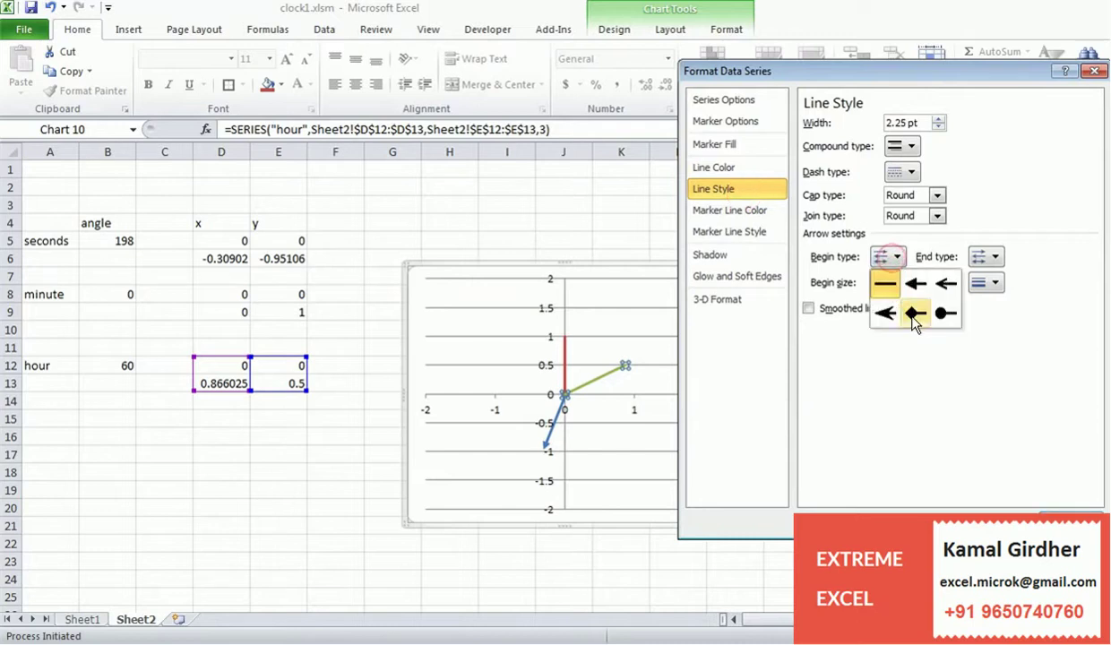
pyautogui.click(915, 313)
pyautogui.click(990, 259)
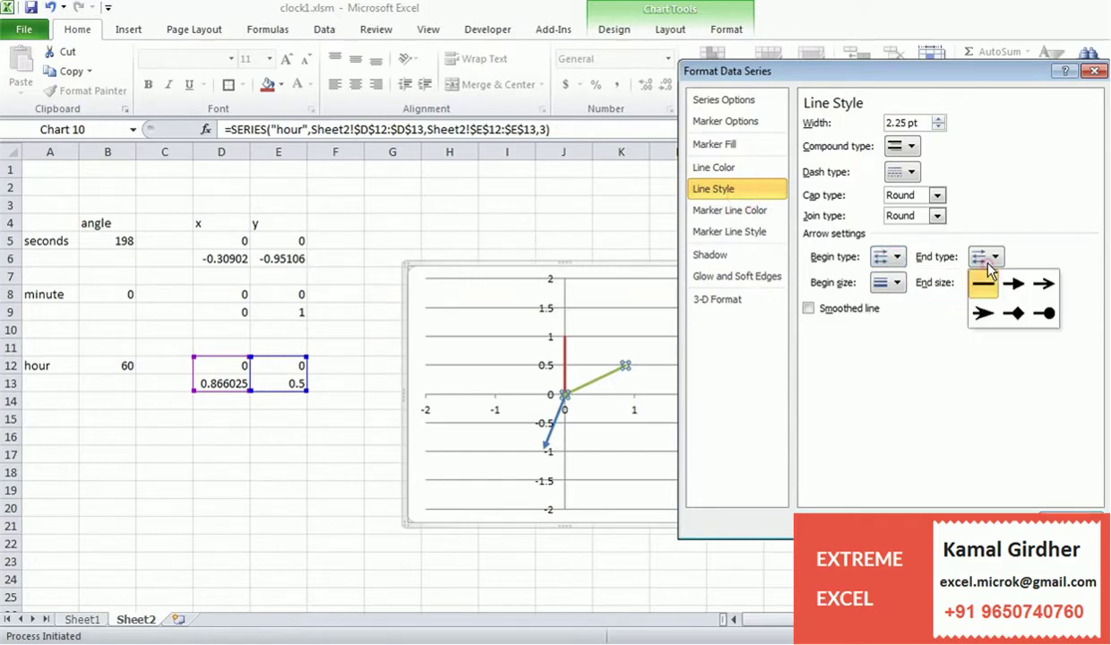
pyautogui.click(1013, 285)
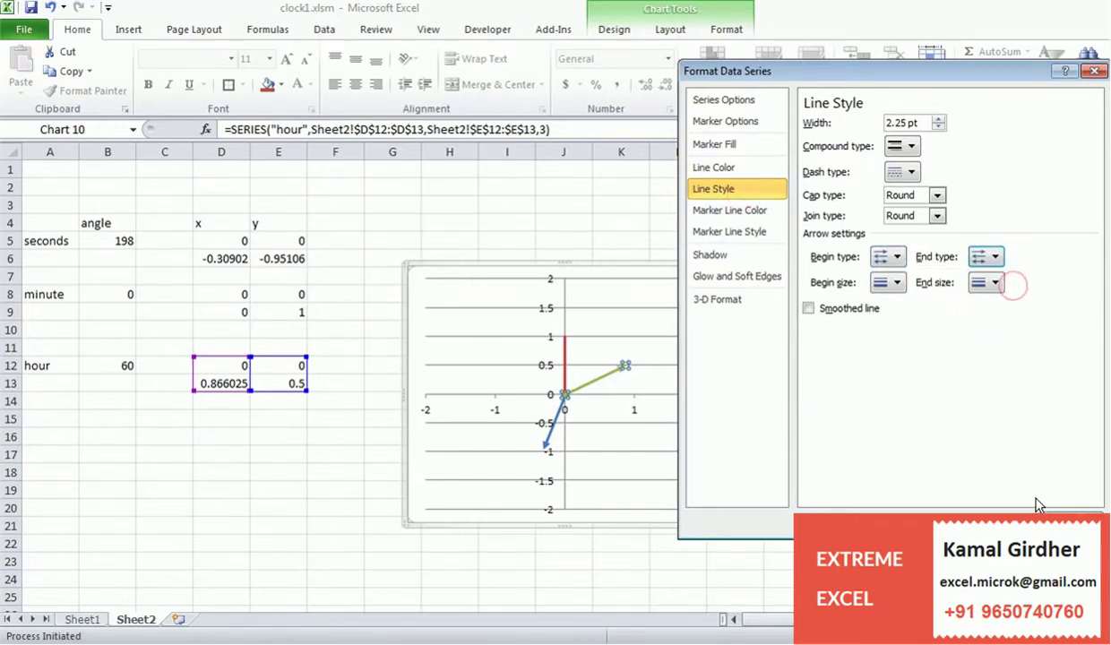
pyautogui.click(1072, 524)
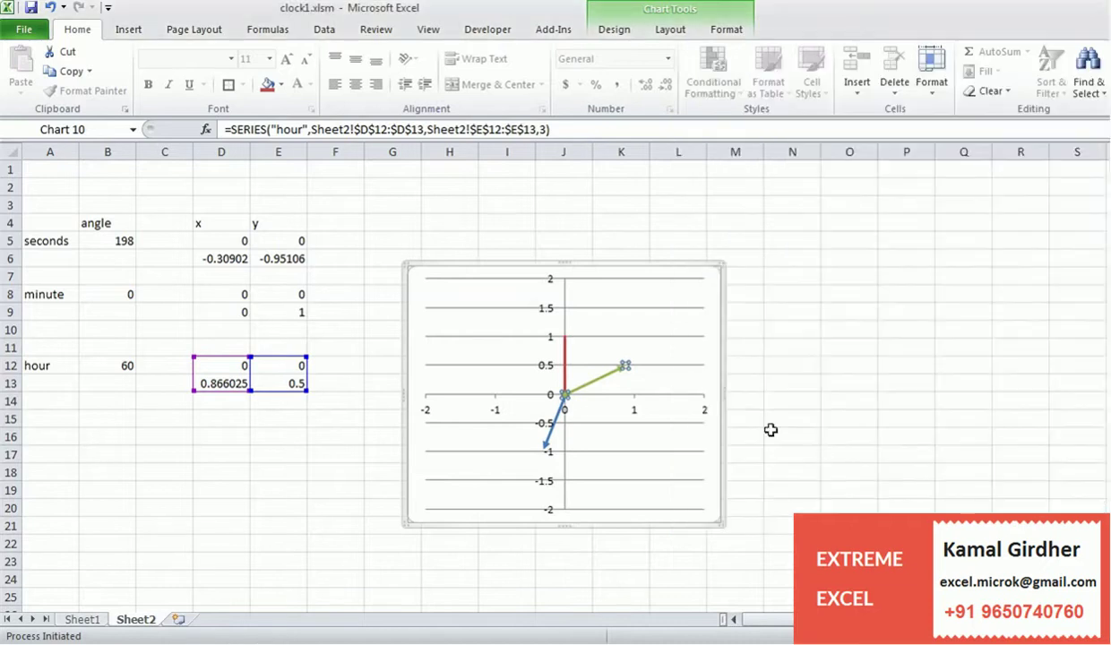
pyautogui.click(564, 354)
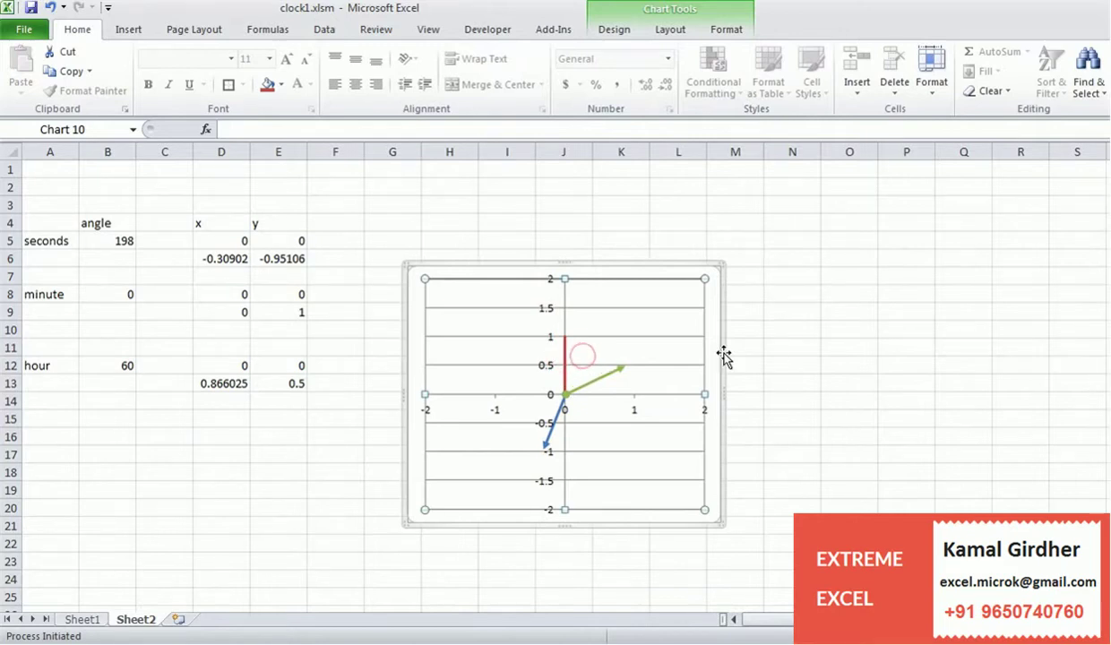
pyautogui.click(802, 360)
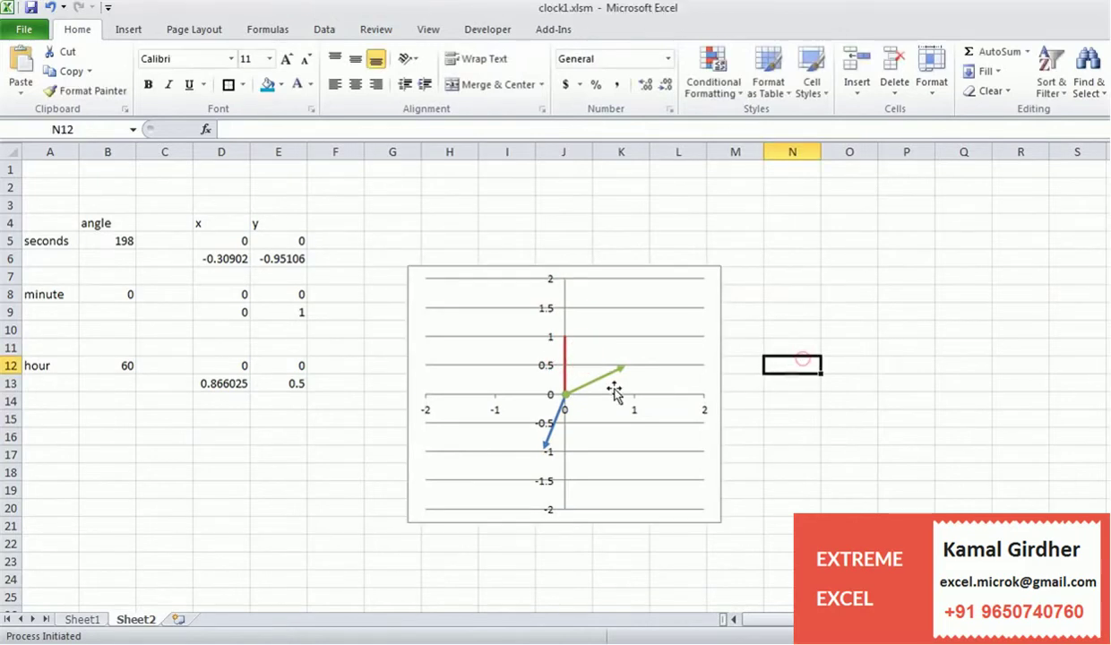
pyautogui.click(565, 375)
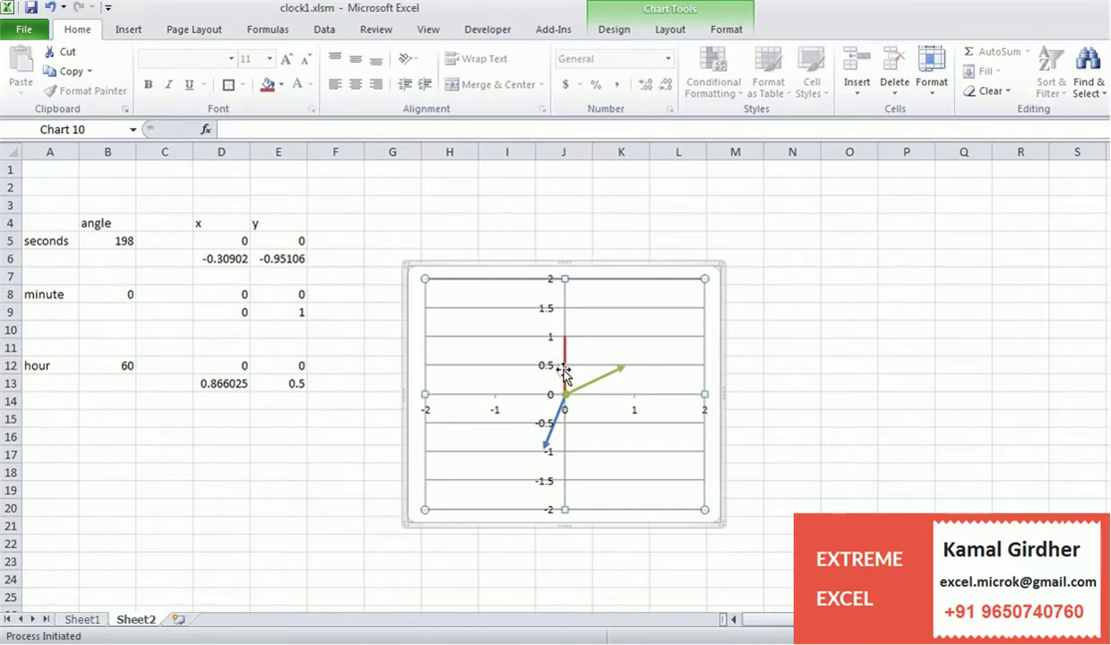
pyautogui.click(565, 370)
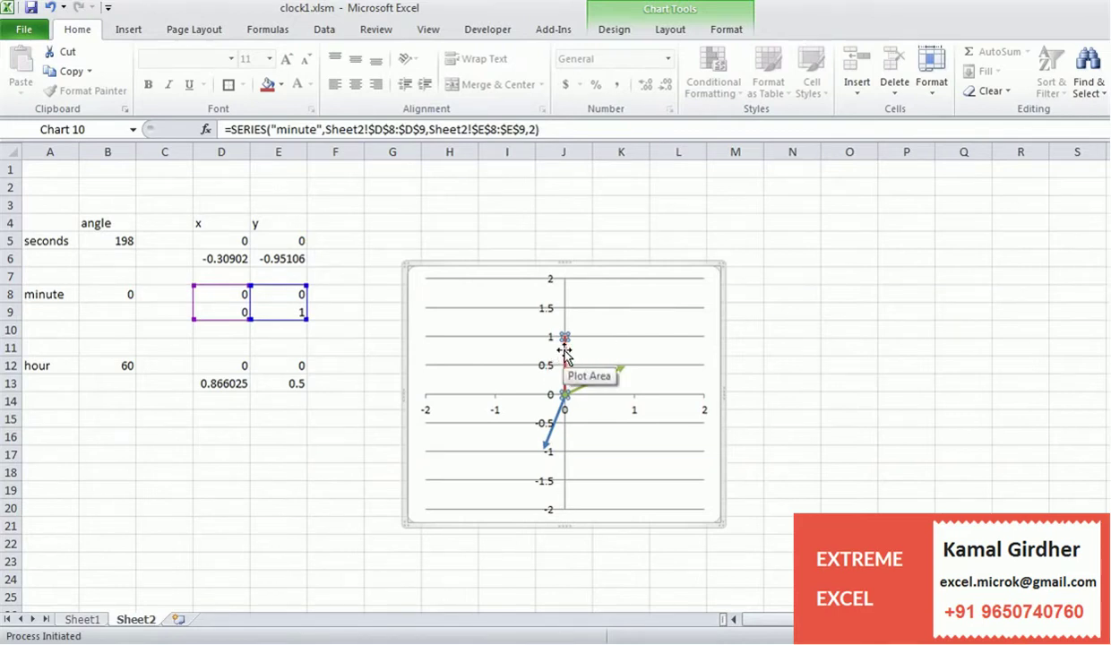
pyautogui.rightClick(565, 351)
pyautogui.press('Escape')
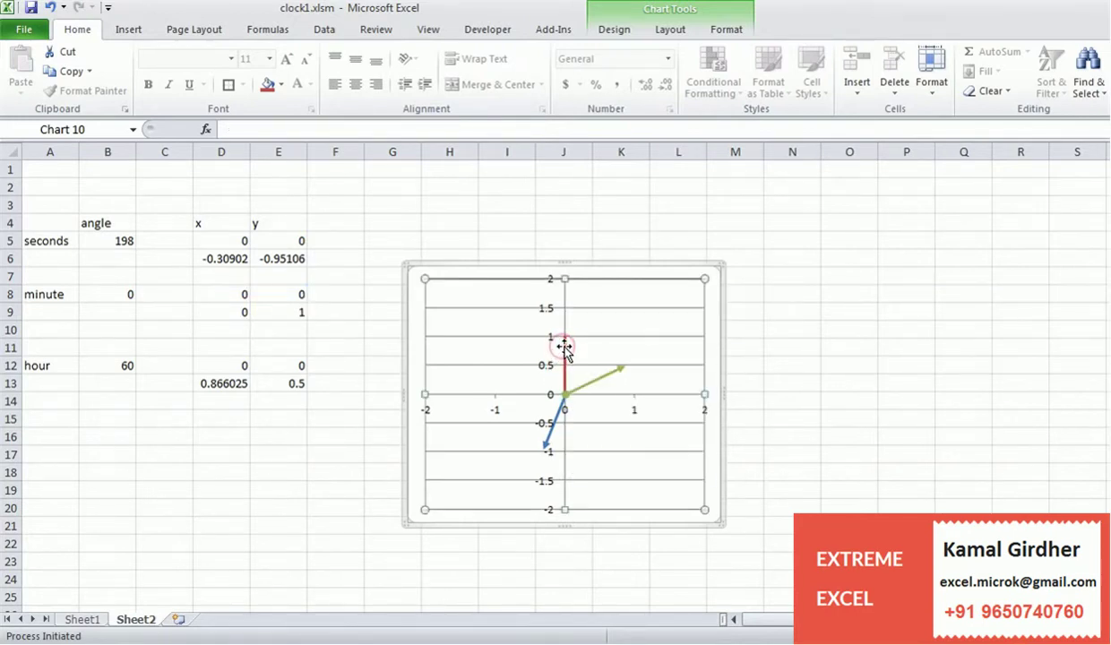
# Step: Format the minute series line with an oval begin type and a solid arrow end type
pyautogui.click(565, 363)
pyautogui.rightClick(566, 359)
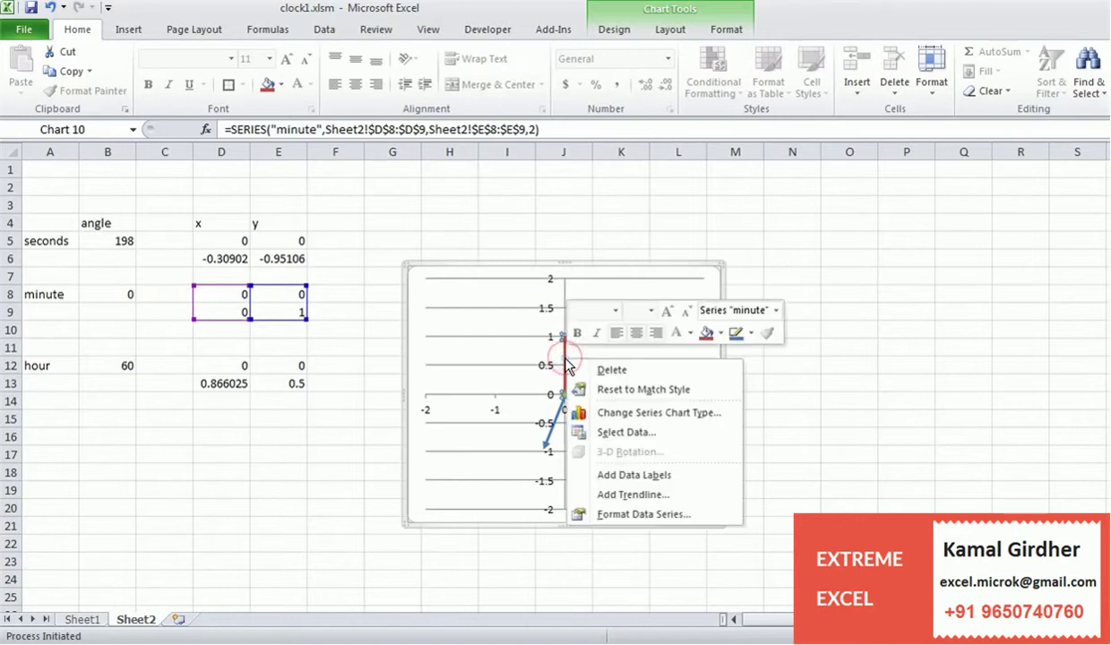
pyautogui.click(628, 515)
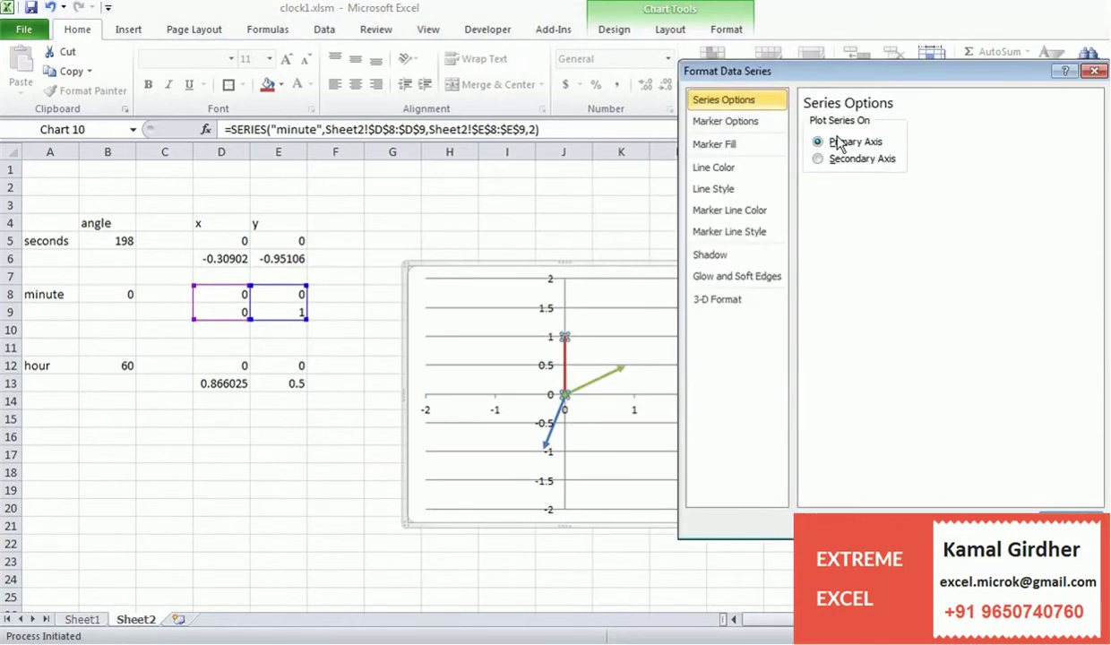
pyautogui.click(737, 190)
pyautogui.click(895, 257)
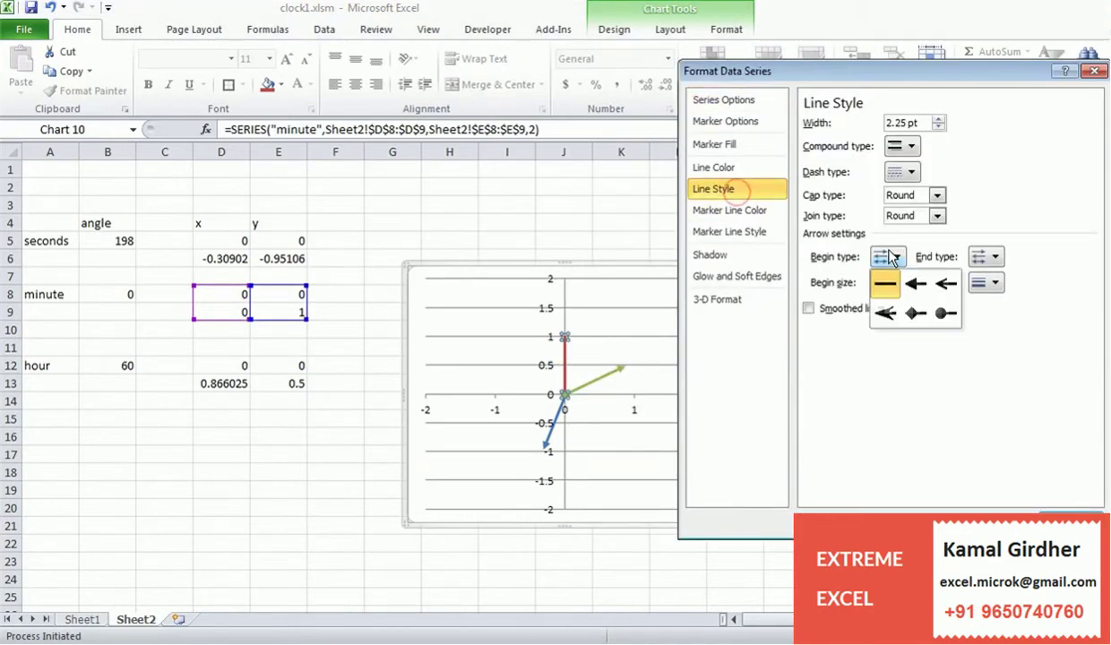
pyautogui.click(948, 305)
pyautogui.click(981, 262)
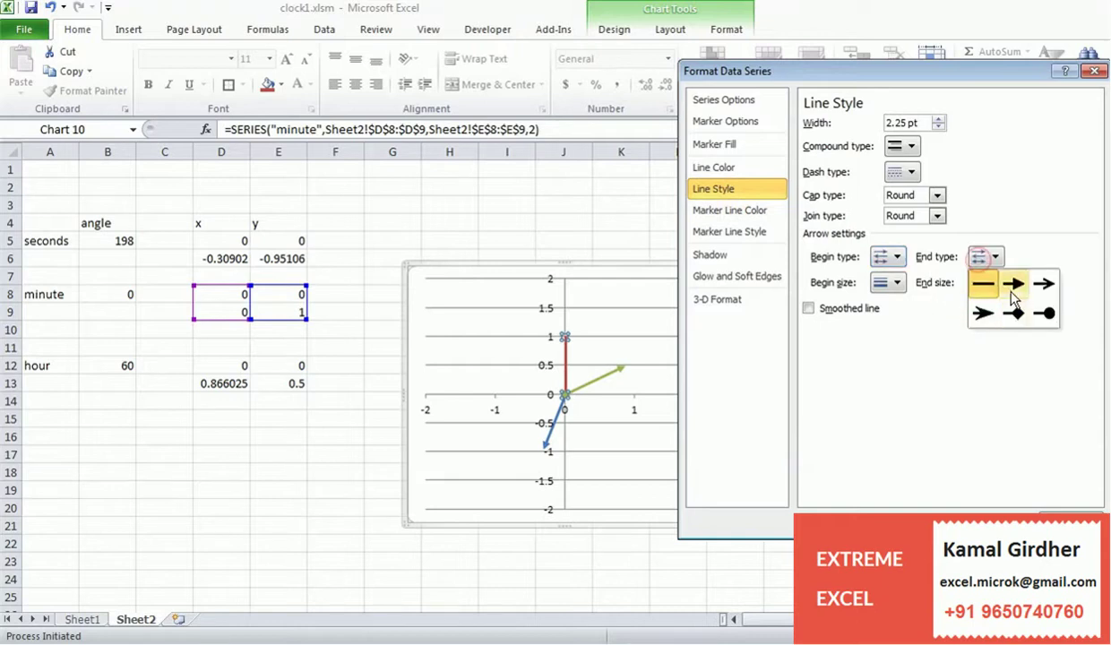
pyautogui.click(1010, 288)
pyautogui.press('Escape')
pyautogui.click(849, 472)
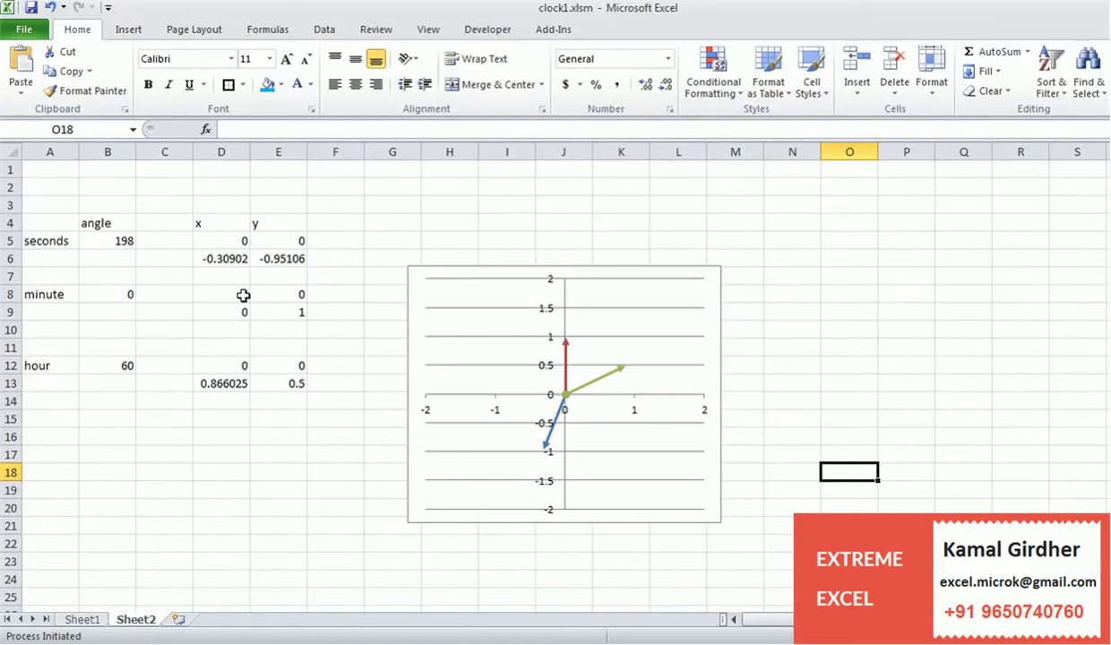
# Step: Enter the column header length in C4
pyautogui.click(163, 220)
pyautogui.write('len')
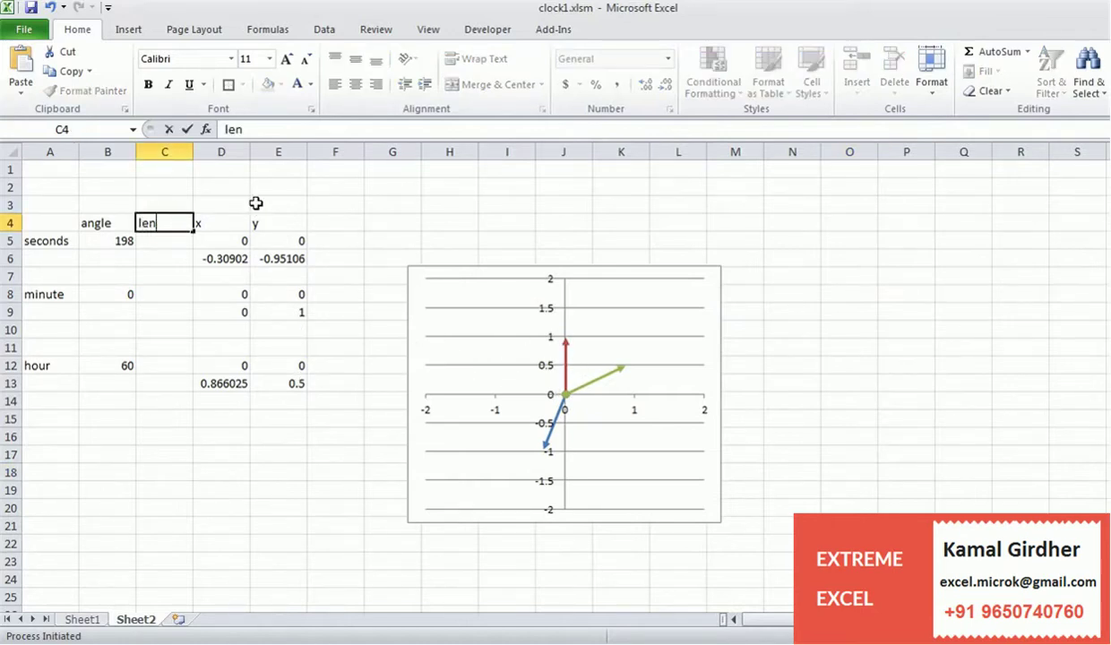
pyautogui.write('gth')
pyautogui.press('Return')
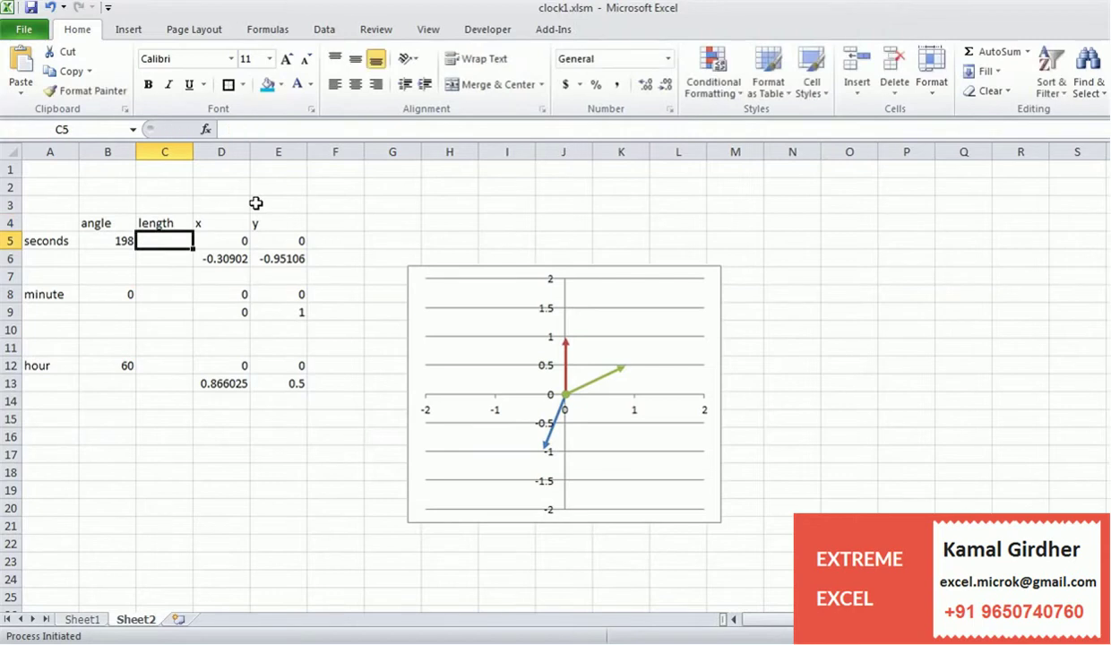
# Step: Enter the hand lengths: 1.7 for seconds in C5, 1.5 for minute in C8 and 1.2 for hour in C12
pyautogui.press('Down')
pyautogui.press('Up')
pyautogui.write('1.')
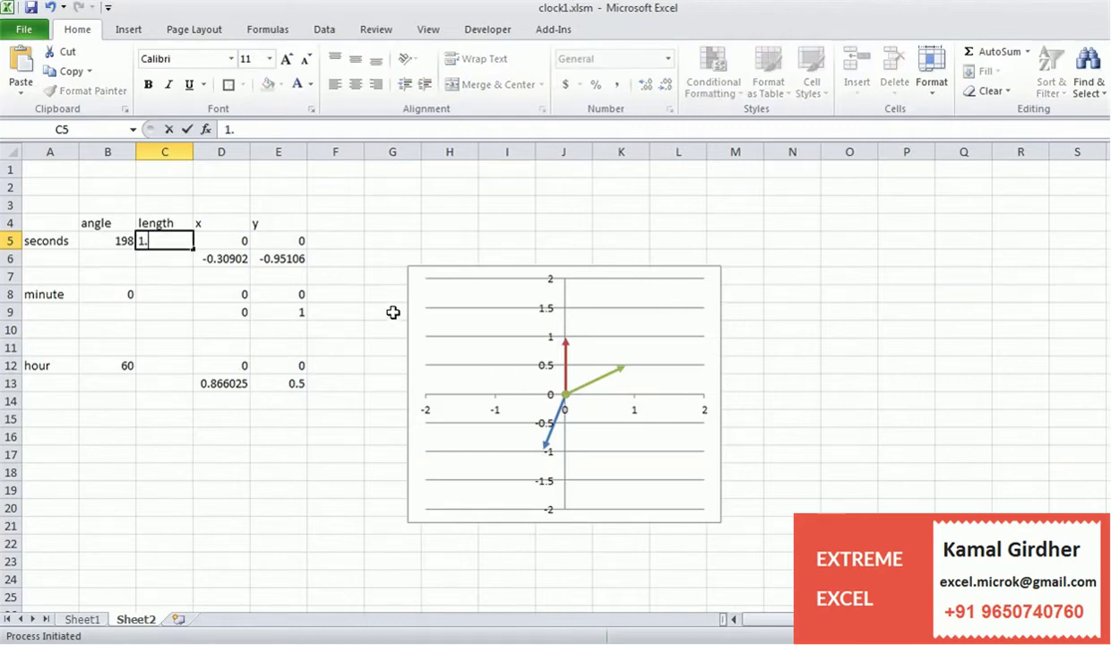
pyautogui.press('Return')
pyautogui.press('Down')
pyautogui.press('Down')
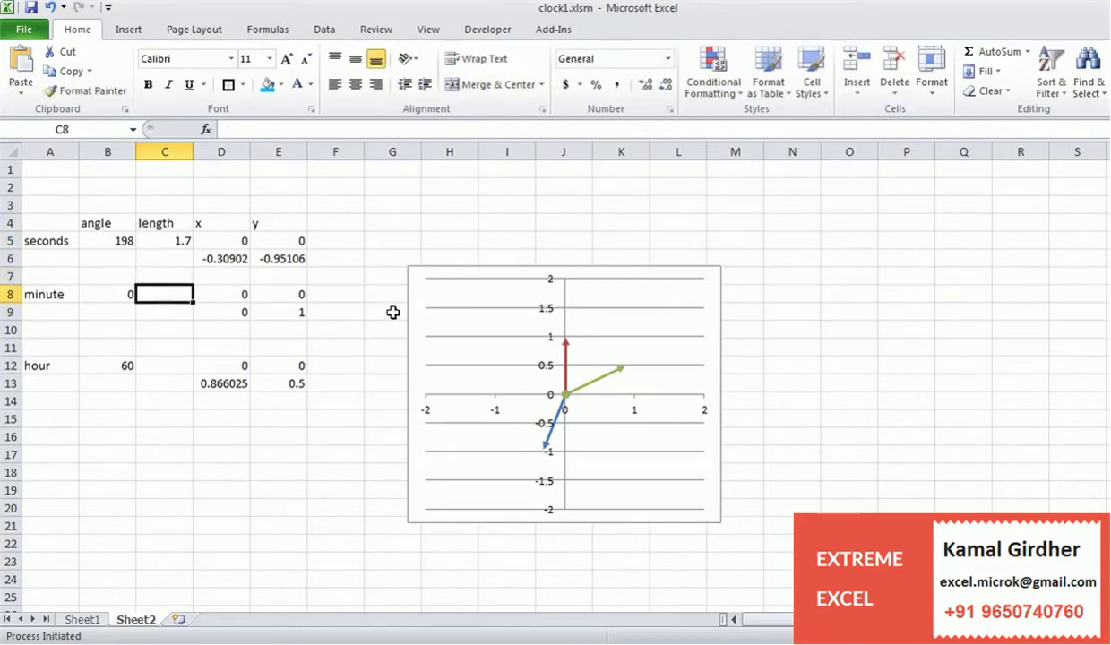
pyautogui.write('1.5')
pyautogui.press('Return')
pyautogui.press('Down')
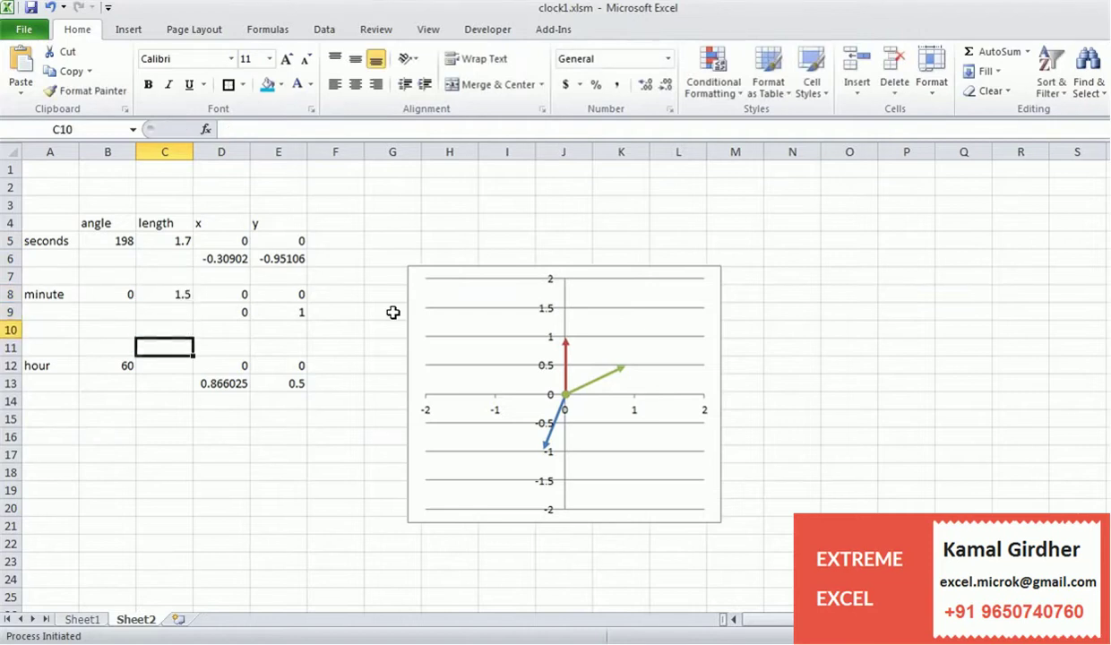
pyautogui.press('Down')
pyautogui.press('Down')
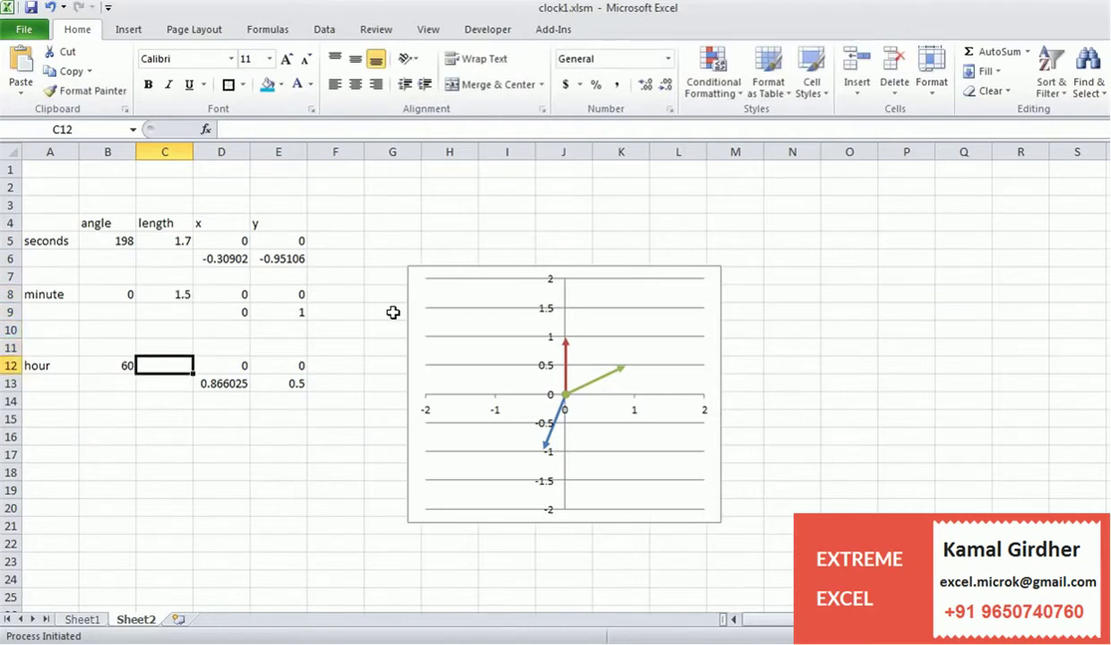
pyautogui.write('1')
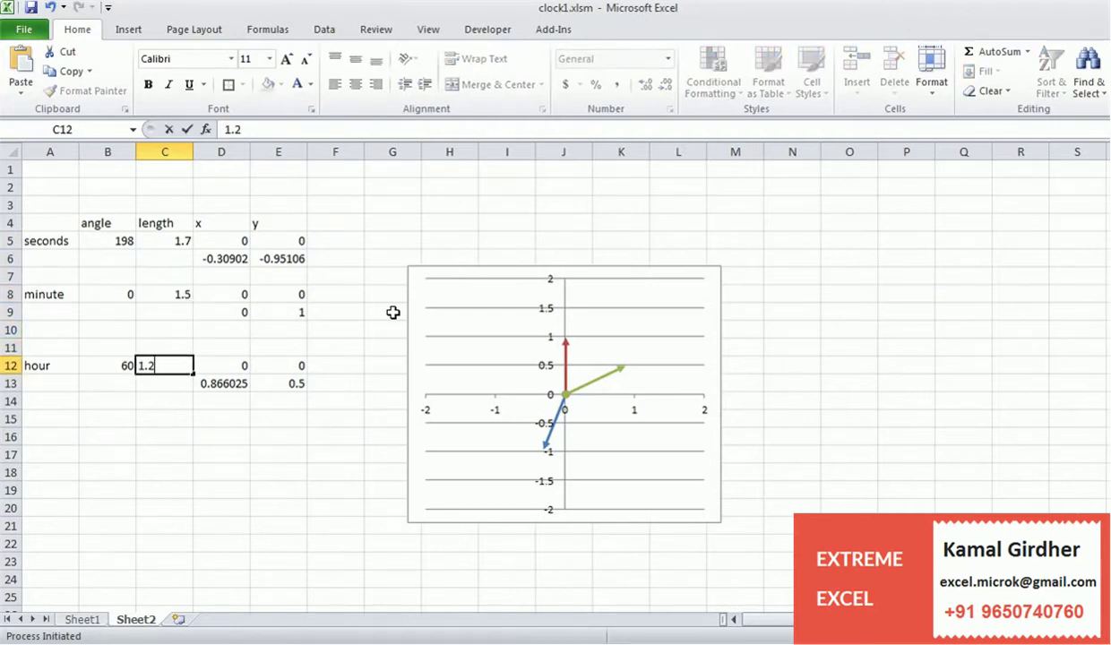
pyautogui.write('.2')
pyautogui.press('Return')
# Step: Confirm the hour hand's length of 1.2 in C12 and go back up to the seconds rows
pyautogui.press('Up')
pyautogui.press('Up')
pyautogui.press('Up')
pyautogui.press('Up')
pyautogui.press('Up')
pyautogui.press('Up')
pyautogui.press('Up')
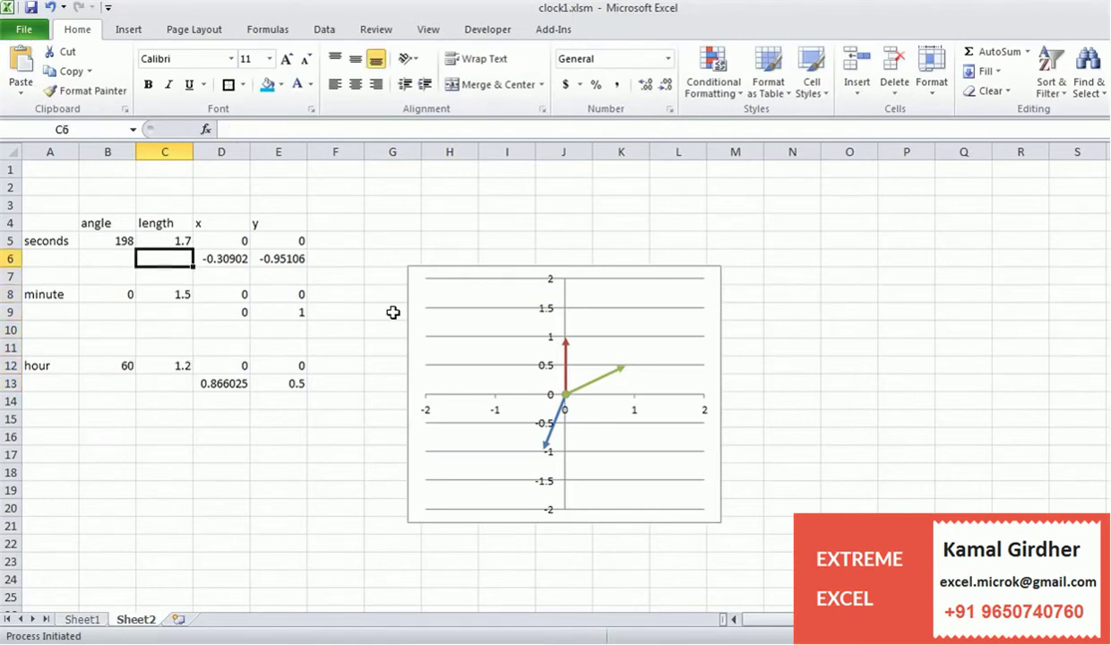
pyautogui.press('Up')
pyautogui.press('Down')
pyautogui.click(222, 257)
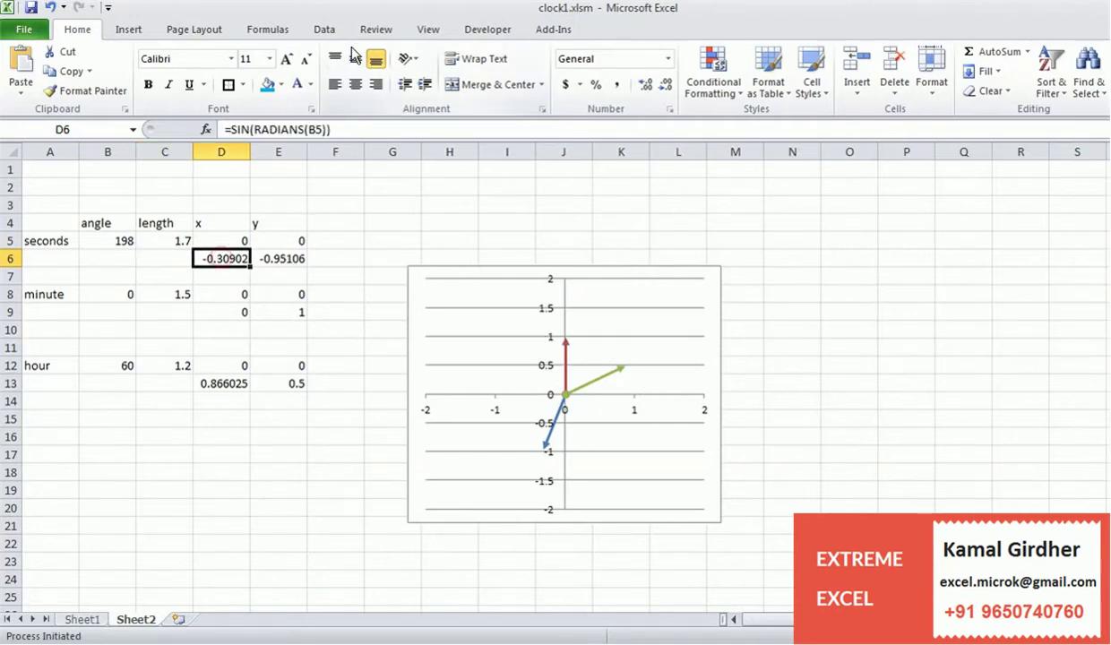
pyautogui.click(356, 129)
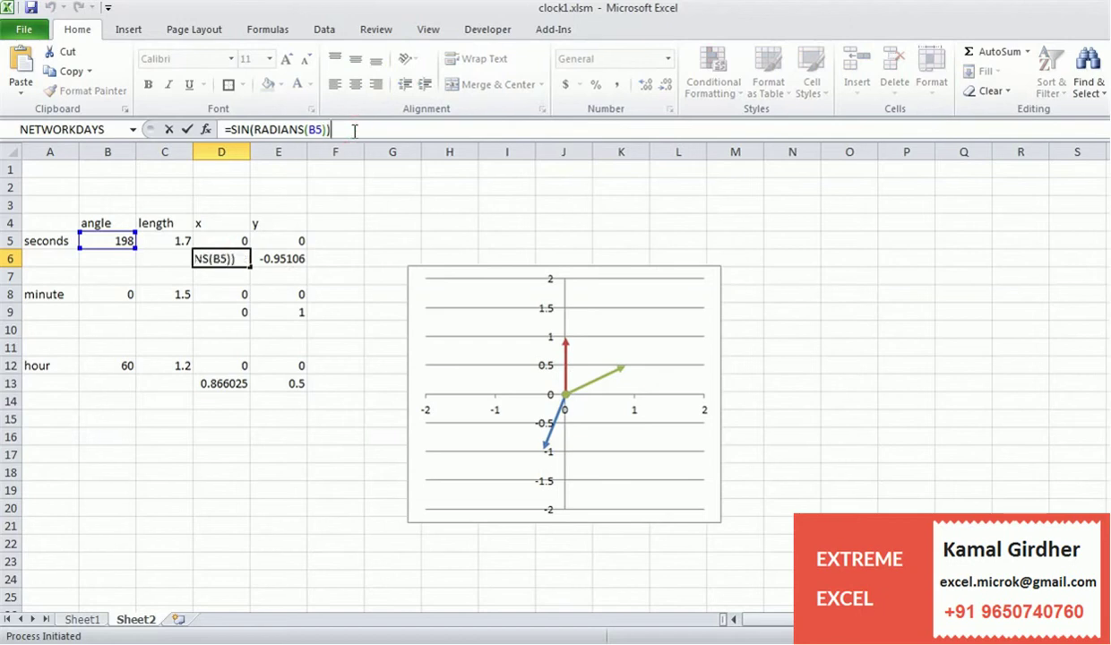
pyautogui.write('*')
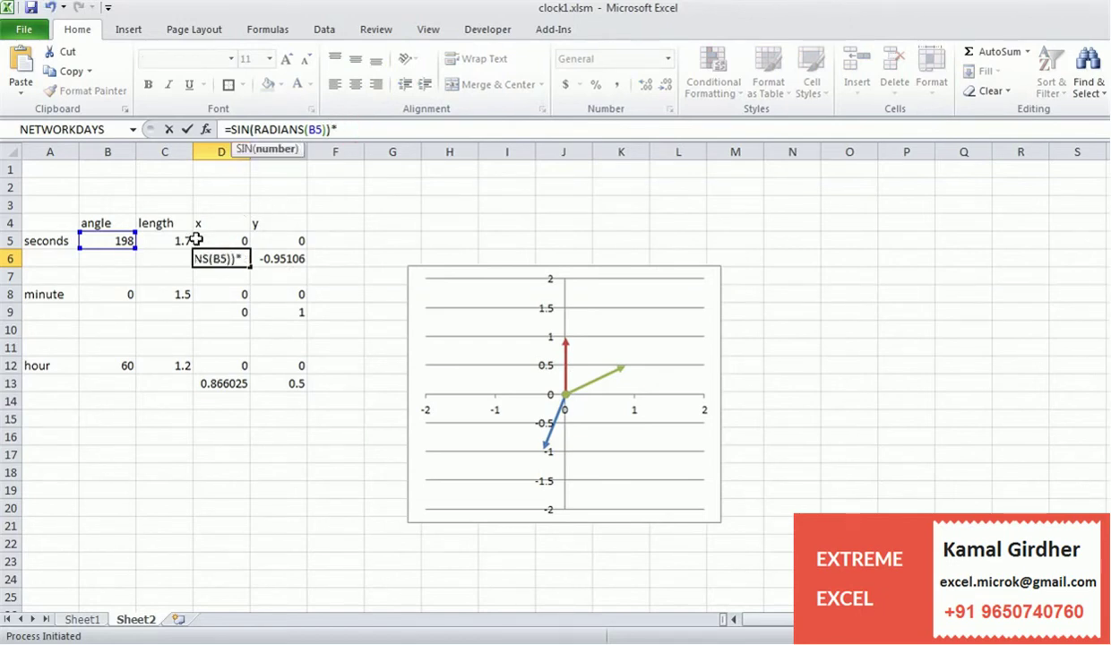
pyautogui.press('Return')
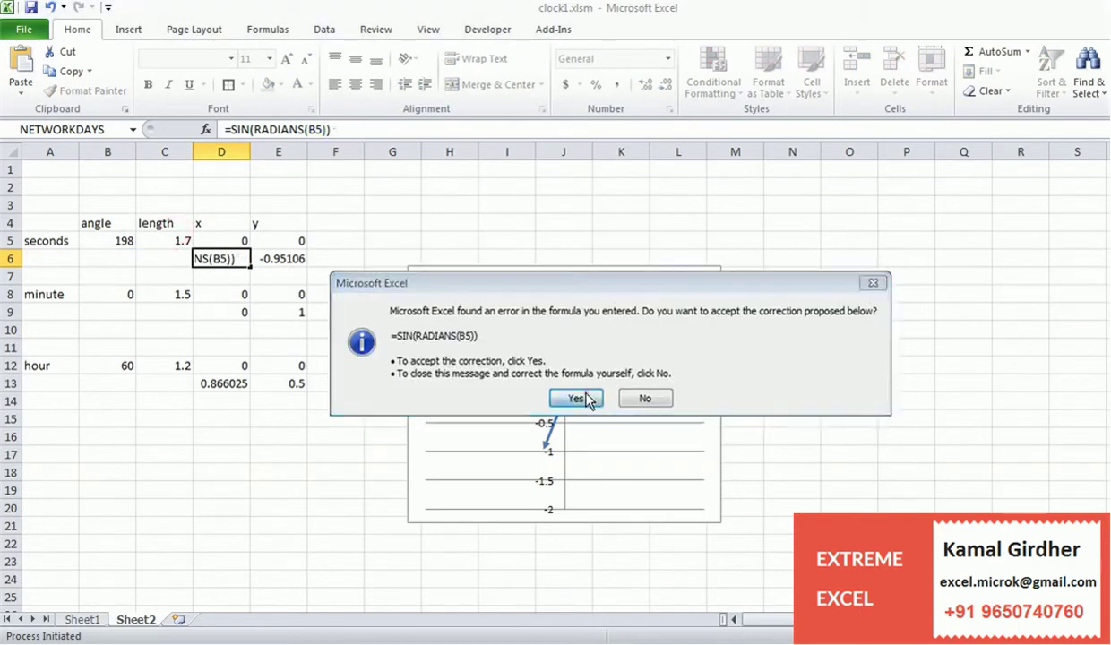
pyautogui.click(575, 397)
# Step: Multiply the seconds x formula in D6 by the length in C5, giving =SIN(RADIANS(B5))*C5
pyautogui.click(223, 258)
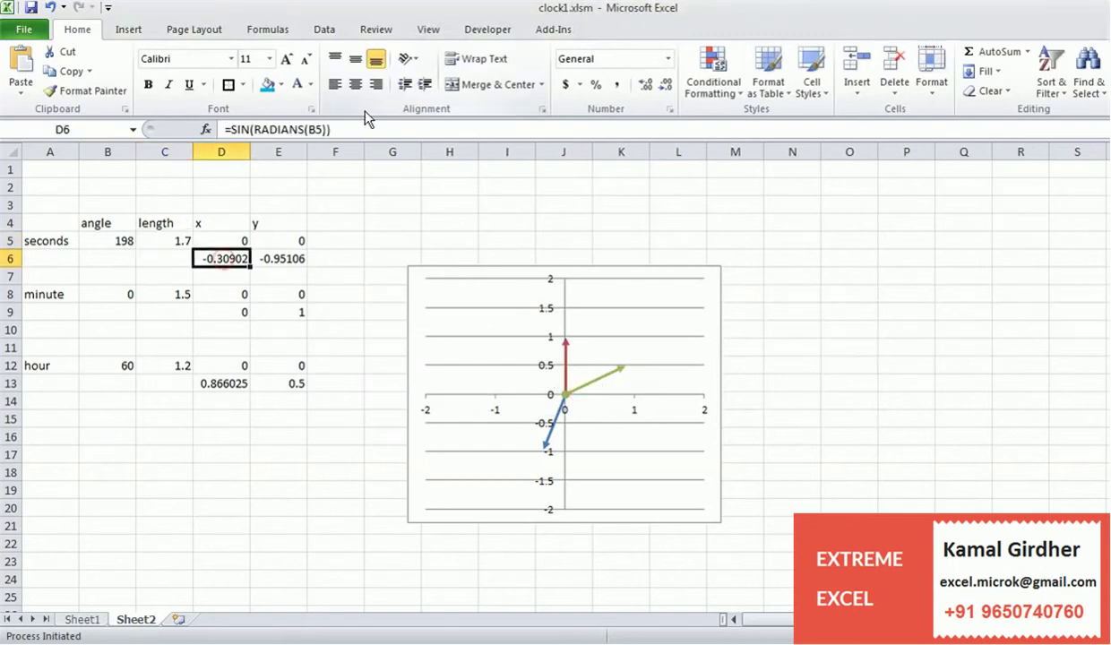
pyautogui.click(342, 129)
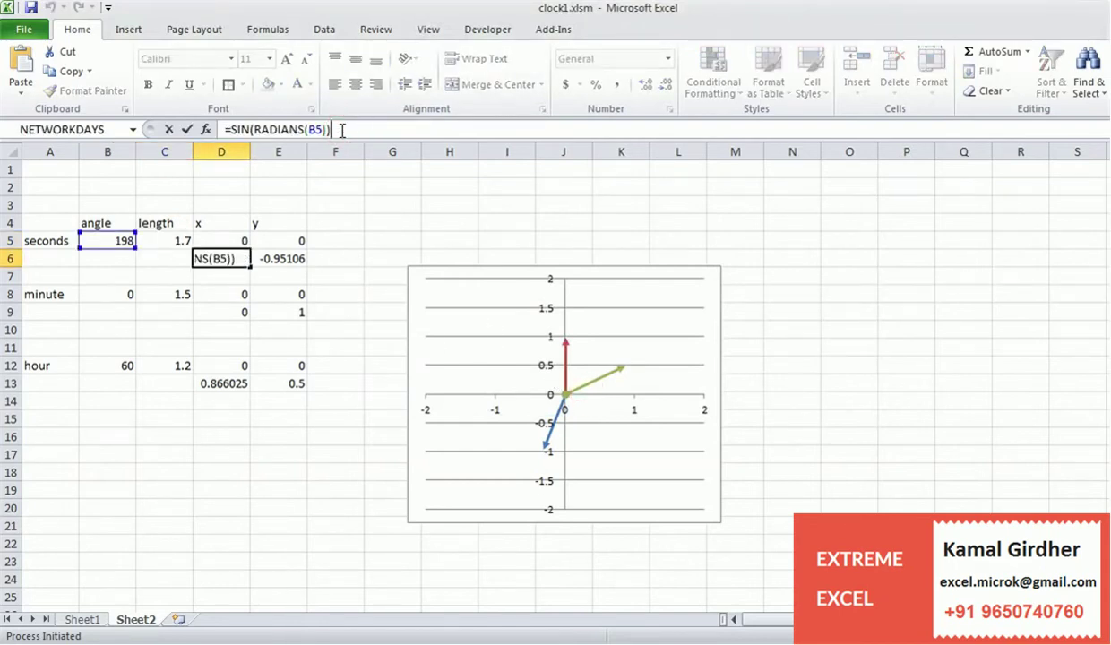
pyautogui.write('*')
pyautogui.click(167, 244)
pyautogui.press('Return')
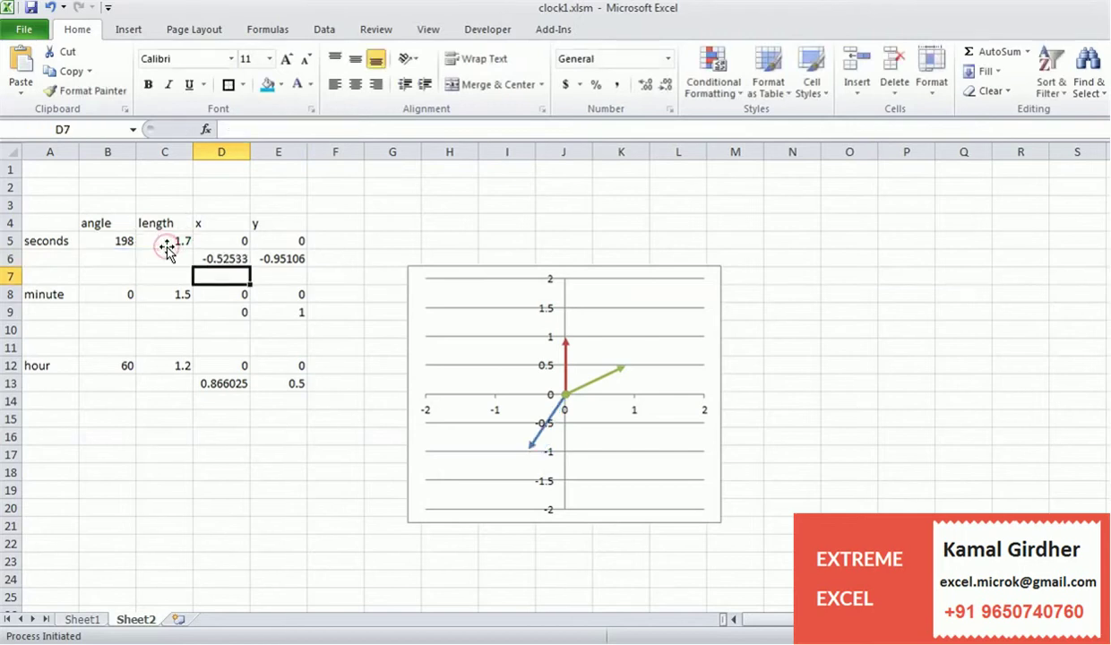
# Step: Multiply the seconds y formula in E6 by the length in C5, giving =COS(RADIANS(B5))*C5
pyautogui.press('Up')
pyautogui.press('Right')
pyautogui.click(398, 129)
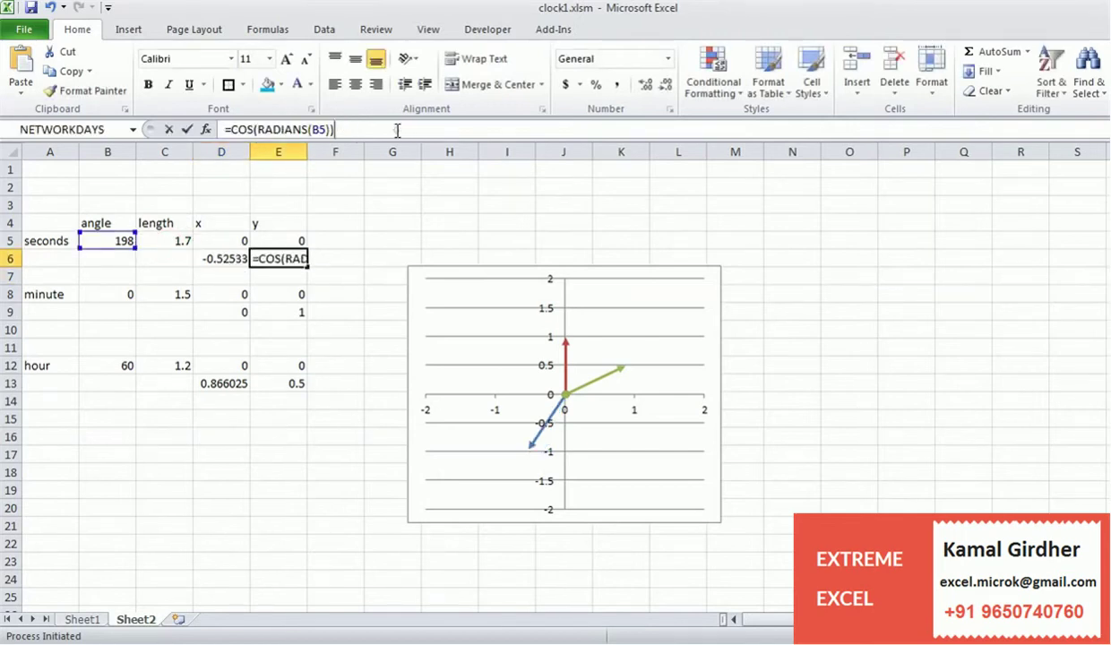
pyautogui.write('*')
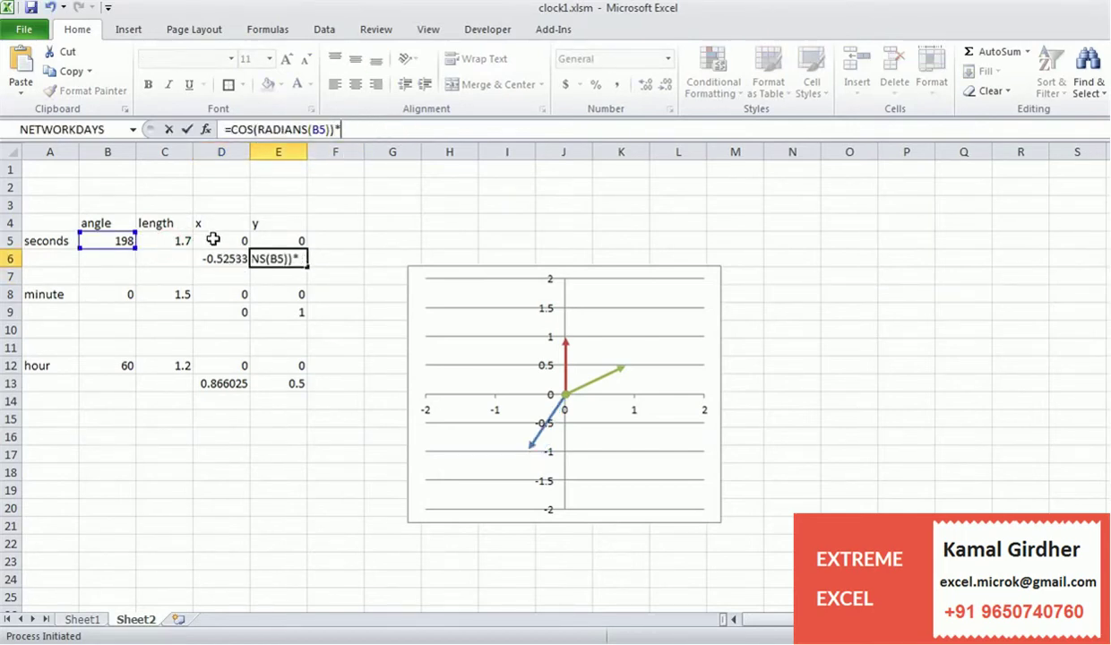
pyautogui.click(153, 241)
pyautogui.press('Return')
# Step: Multiply the minute x formula in D9 by the length in C8, giving =SIN(RADIANS(B8))*C8
pyautogui.press('Down')
pyautogui.press('Down')
pyautogui.press('Left')
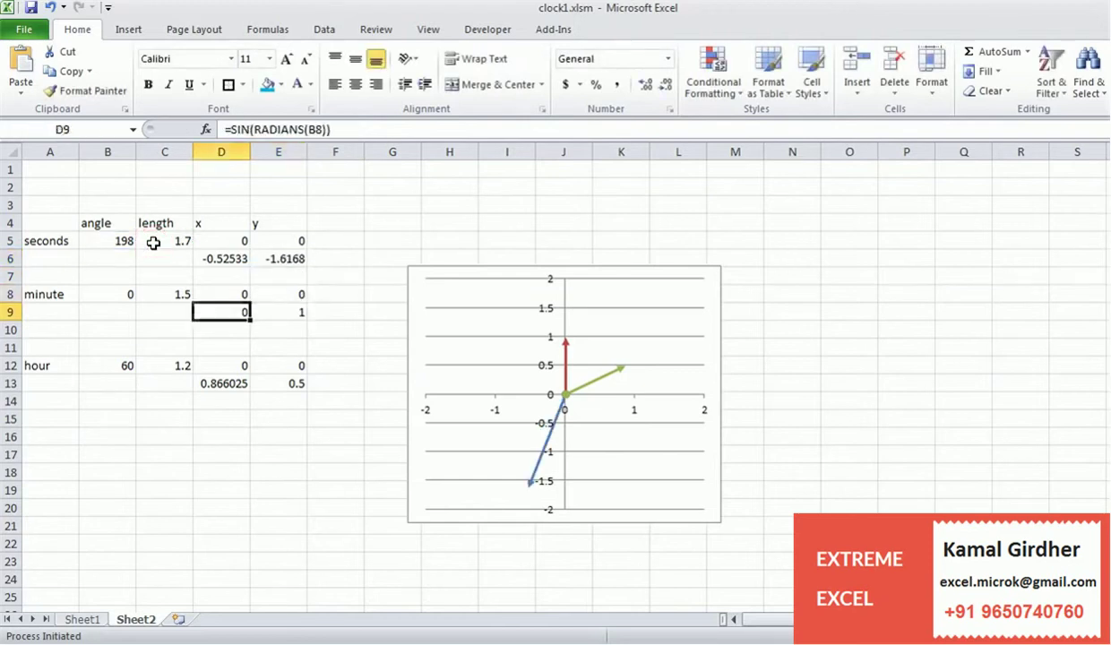
pyautogui.click(434, 129)
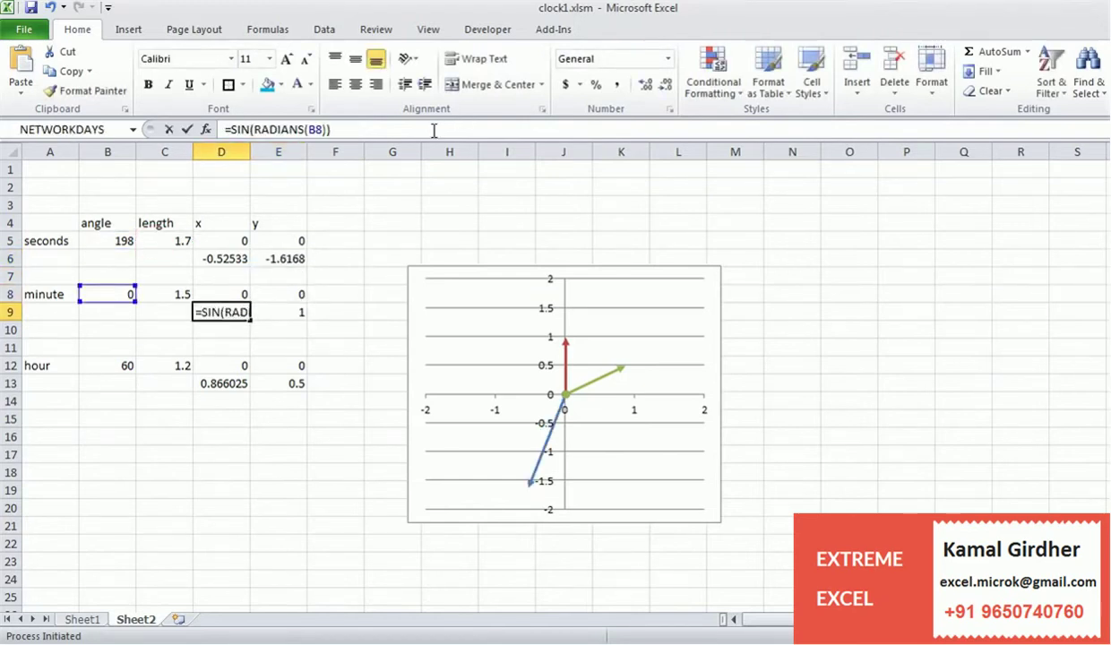
pyautogui.write('*')
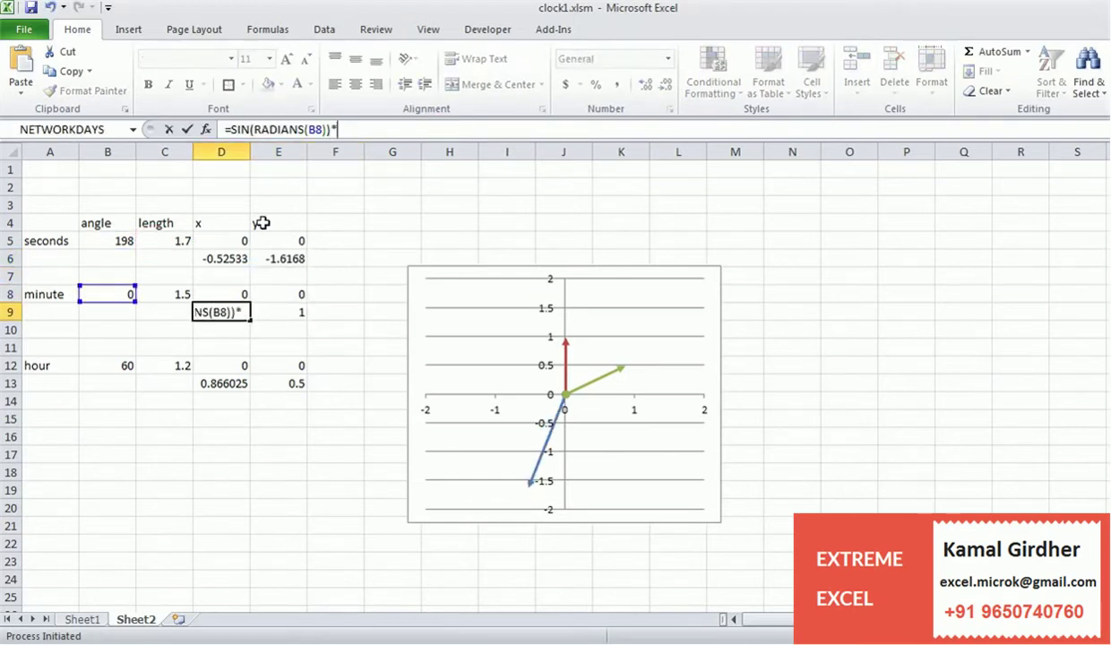
pyautogui.click(169, 293)
pyautogui.hotkey('ctrl', 'Return')
# Step: Multiply the minute y formula in E9 by the length in C8, giving =COS(RADIANS(B8))*C8
pyautogui.press('Right')
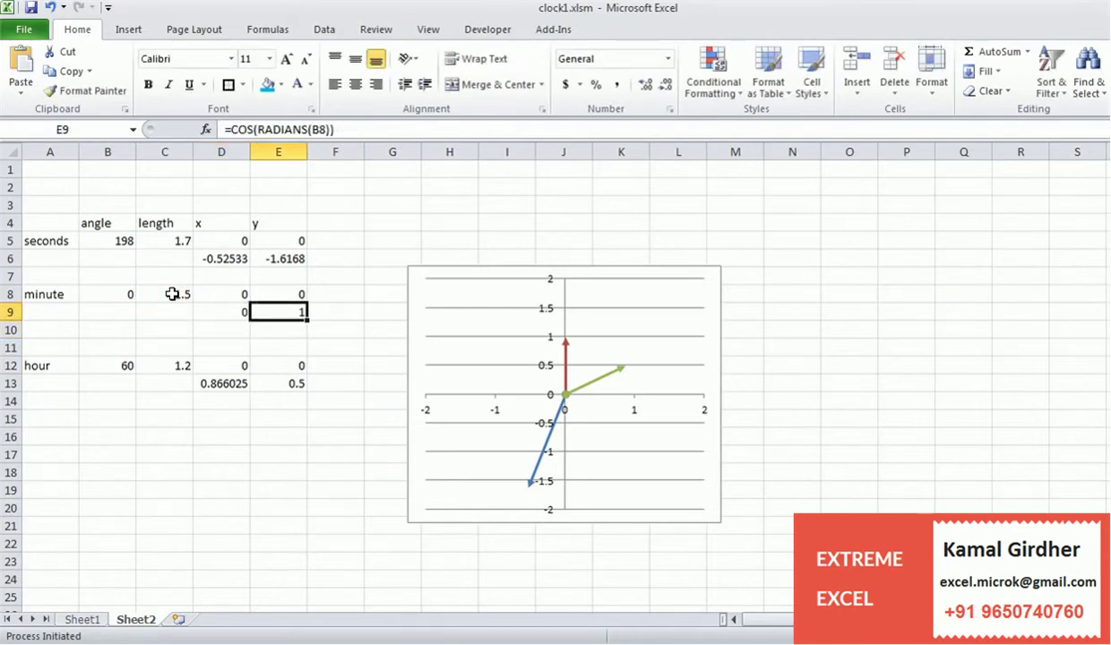
pyautogui.click(389, 125)
pyautogui.write('*')
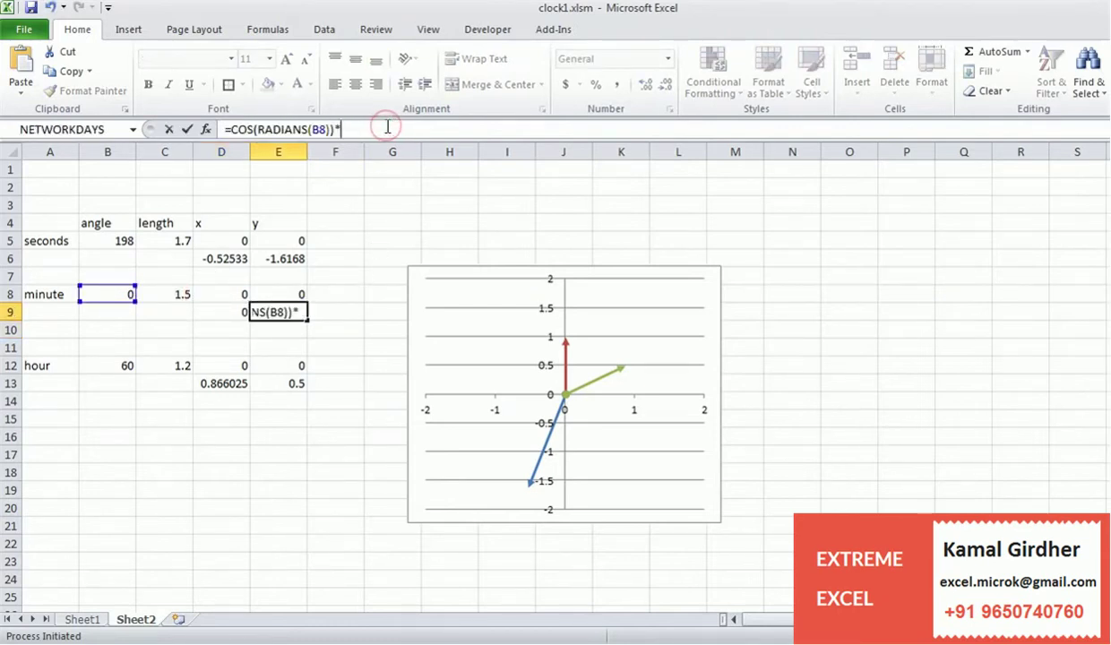
pyautogui.click(163, 294)
pyautogui.press('Return')
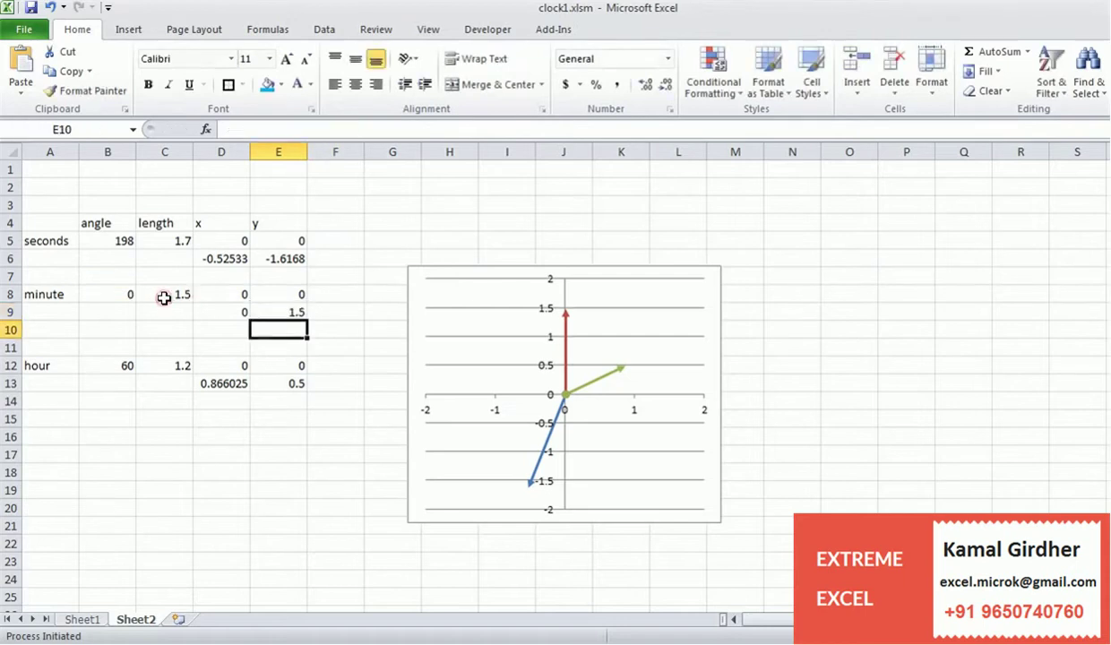
# Step: Multiply the hour x formula in D13 by the length in C12, giving =SIN(RADIANS(B12))*C12
pyautogui.press('Down')
pyautogui.press('Down')
pyautogui.press('Left')
pyautogui.press('Down')
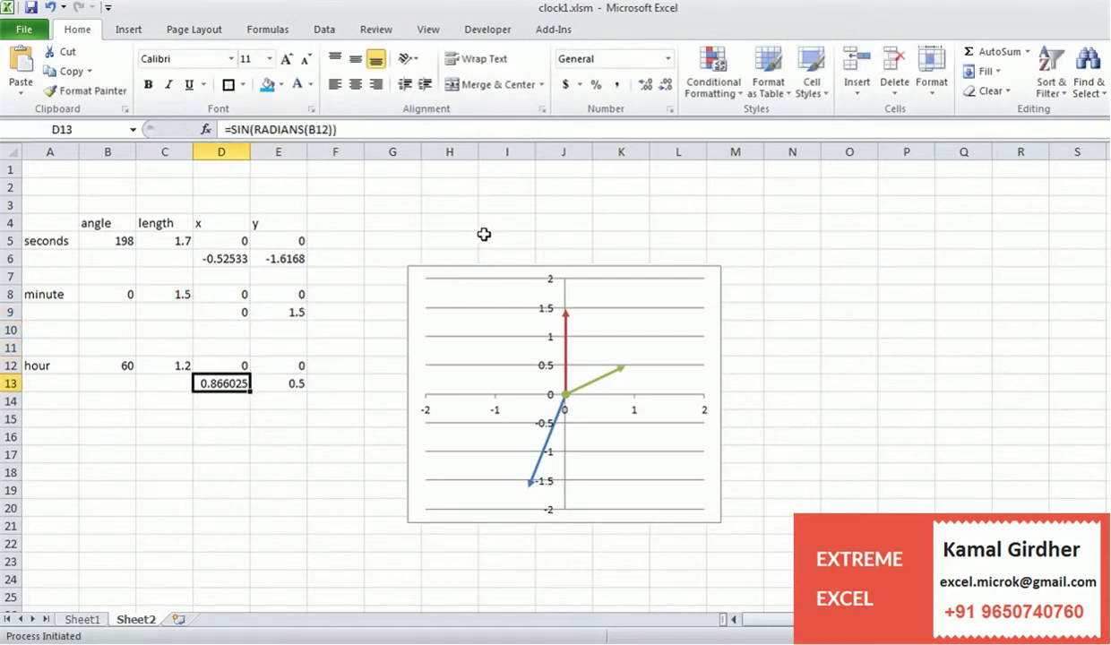
pyautogui.click(447, 134)
pyautogui.write('*')
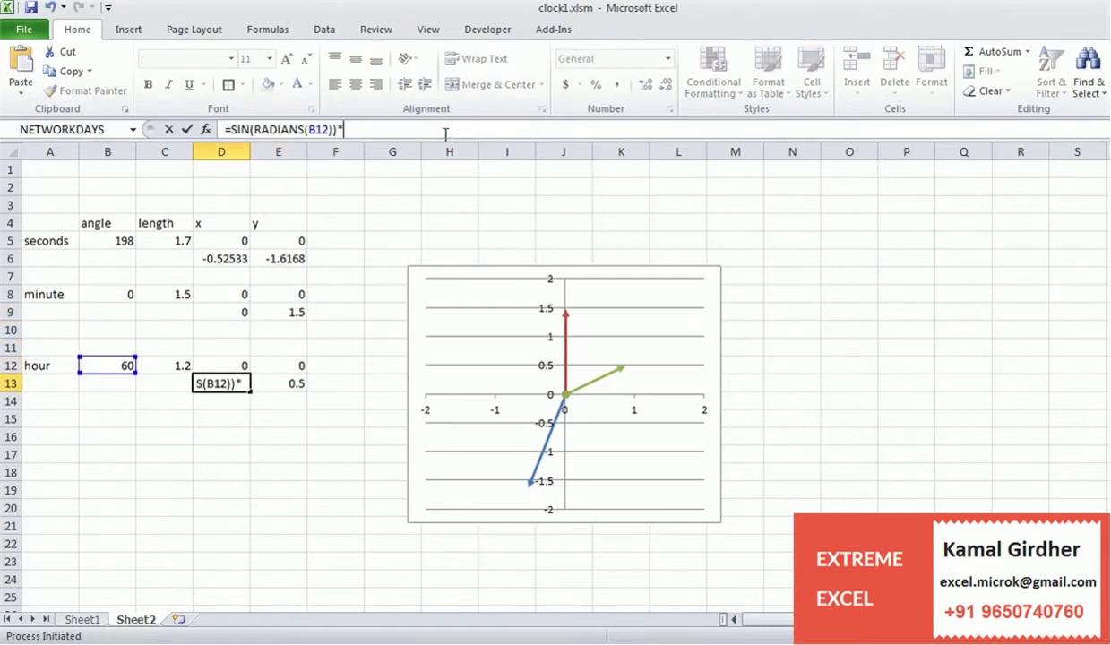
pyautogui.click(169, 365)
pyautogui.press('Return')
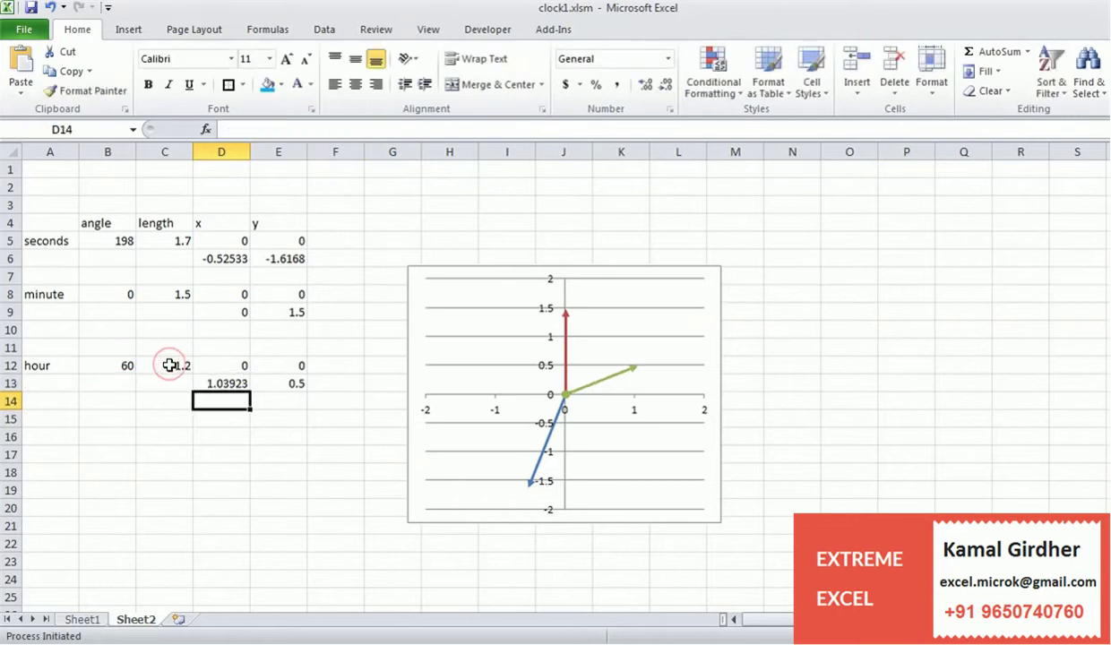
# Step: Multiply the hour y formula in E13 by the length in C12, giving =COS(RADIANS(B12))*C12
pyautogui.click(278, 383)
pyautogui.click(405, 132)
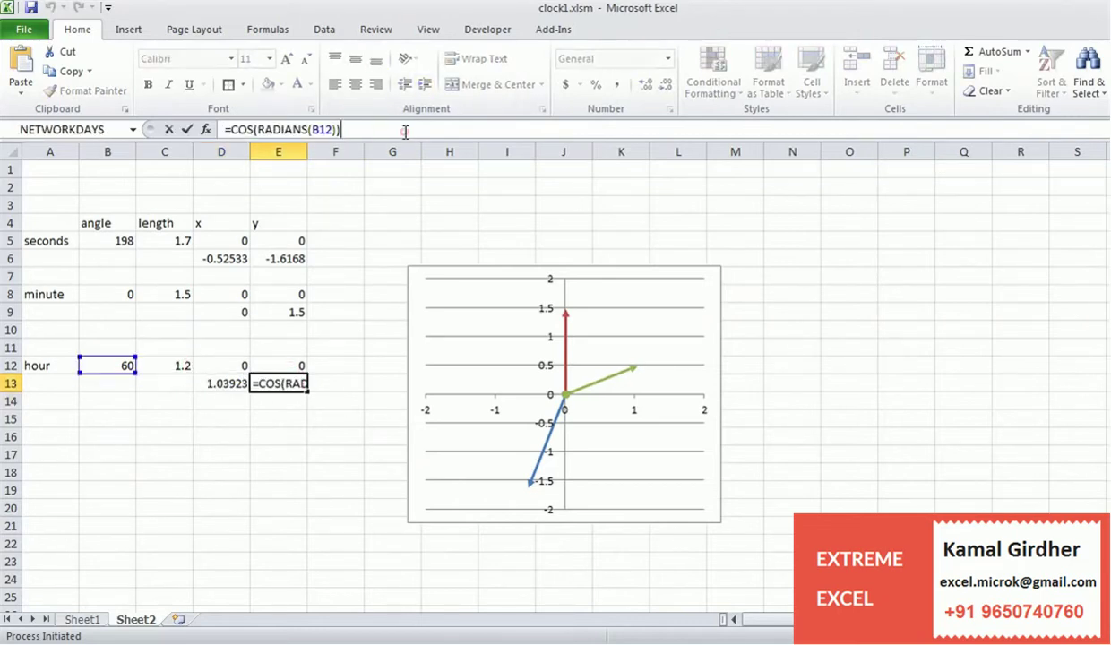
pyautogui.write('*')
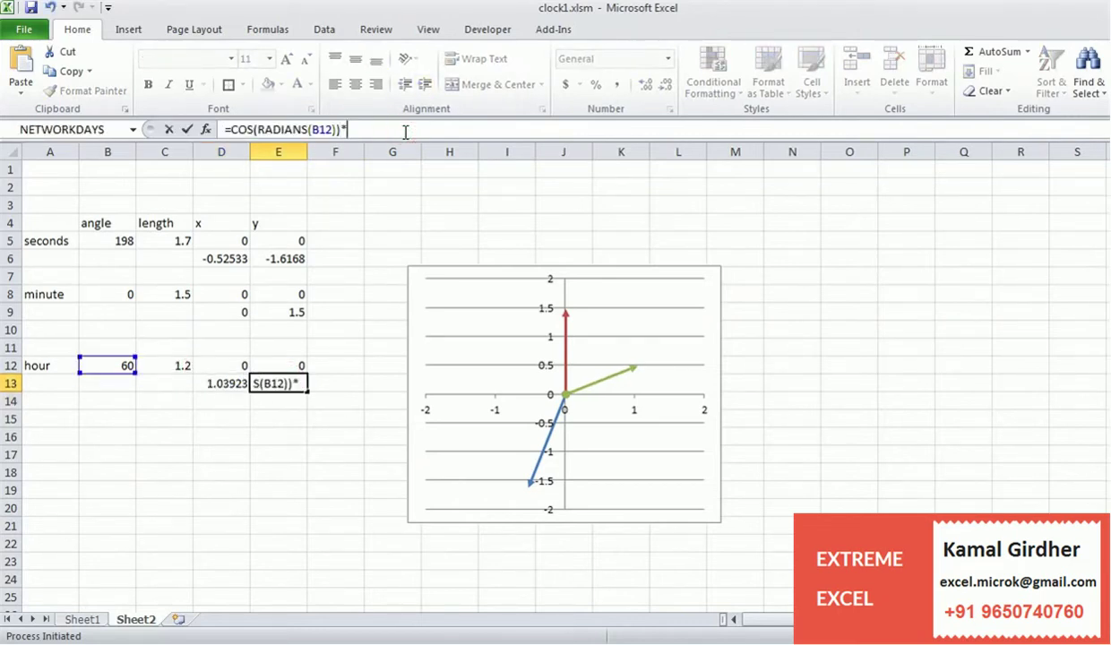
pyautogui.click(173, 362)
pyautogui.press('Return')
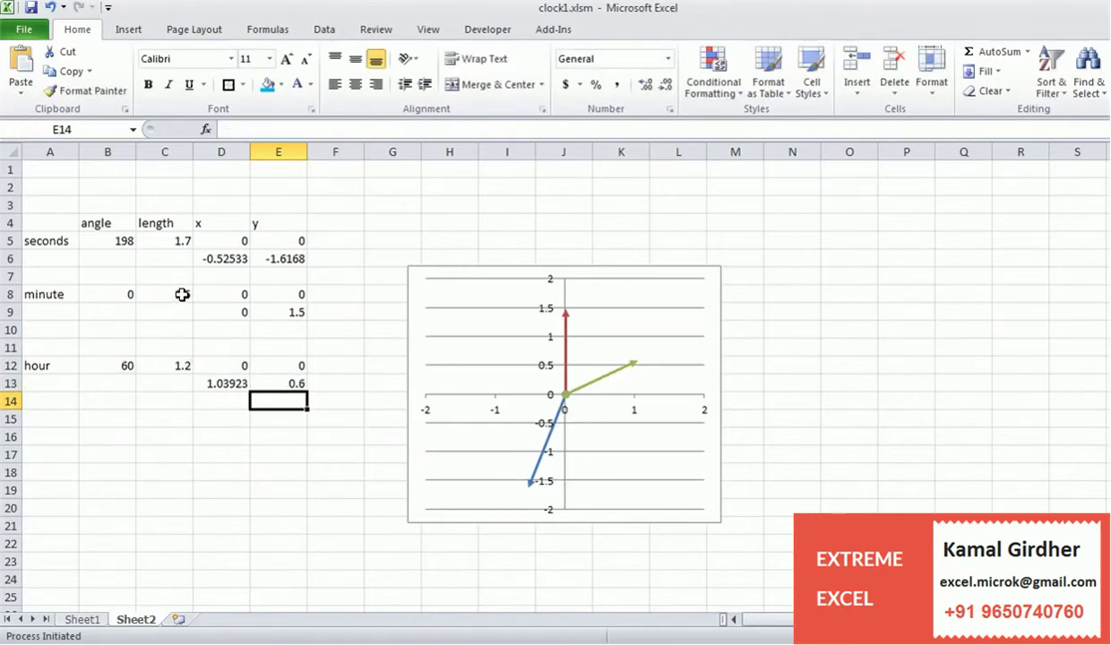
# Step: Try a minute hand length of 1.3 in C8, and restore it to 1.5
pyautogui.click(182, 294)
pyautogui.write('1.5')
pyautogui.write('1')
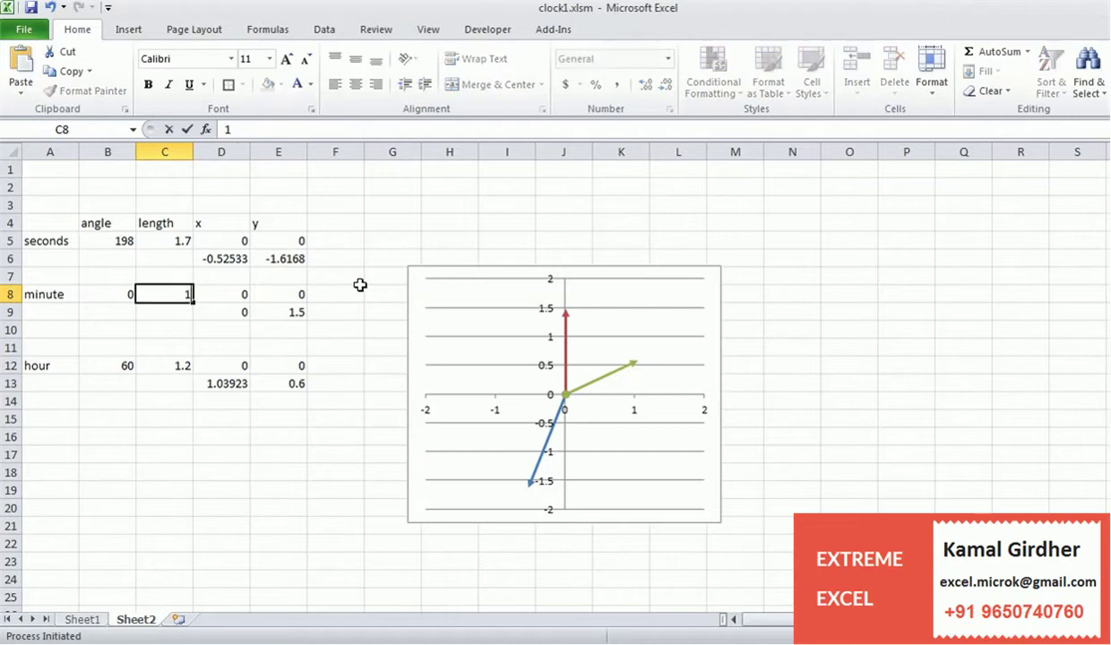
pyautogui.write('.3')
pyautogui.press('Return')
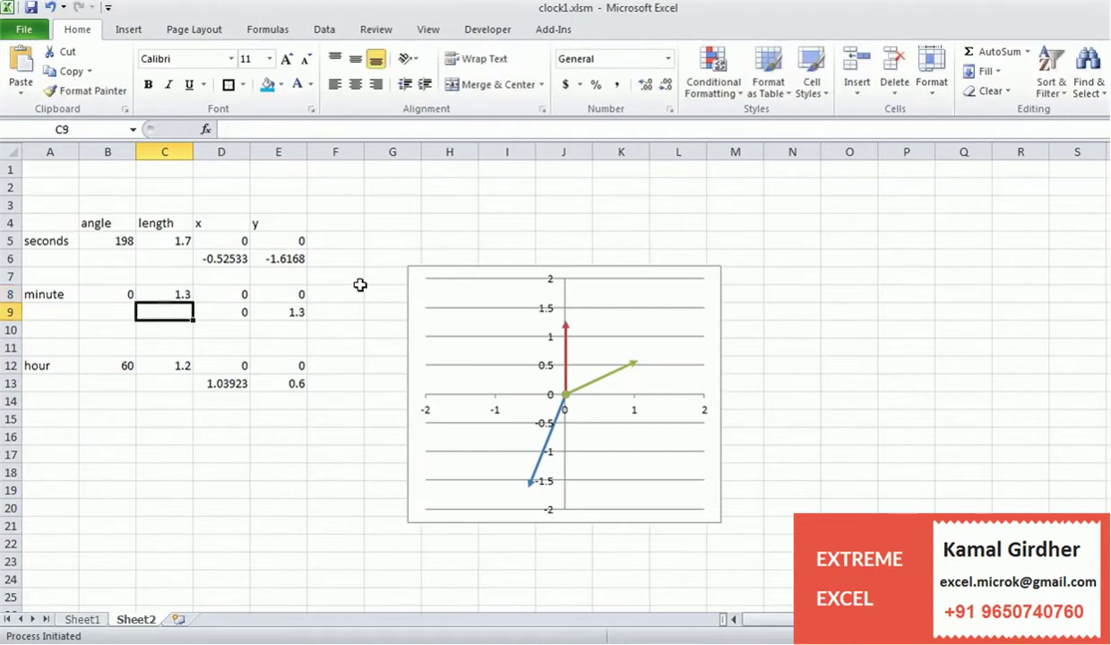
pyautogui.press('Up')
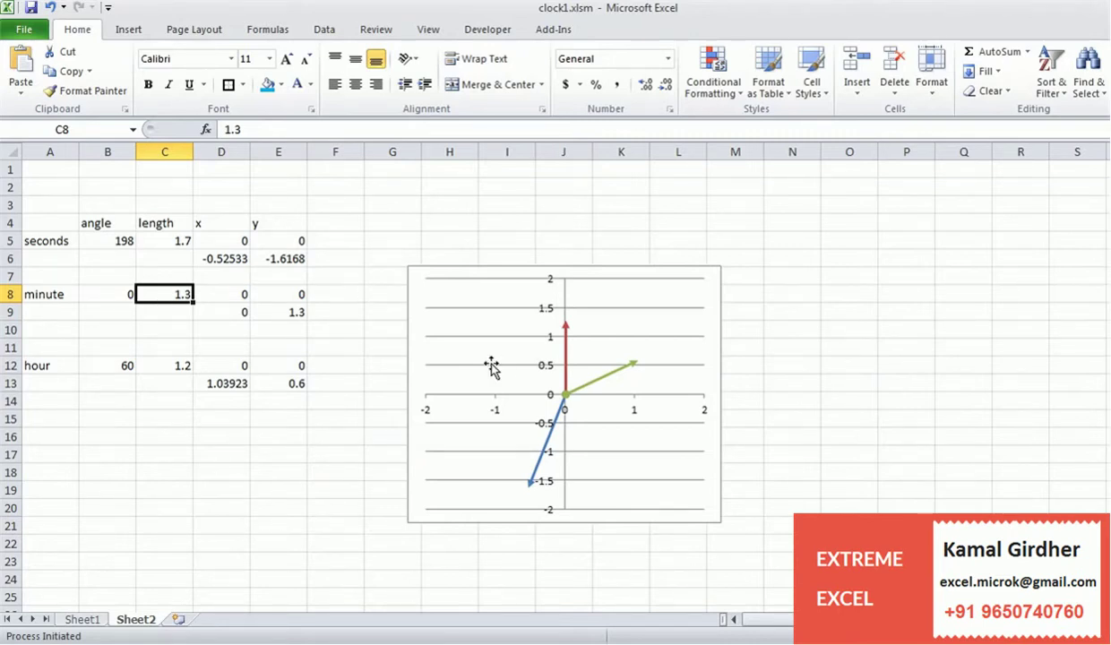
pyautogui.write('1')
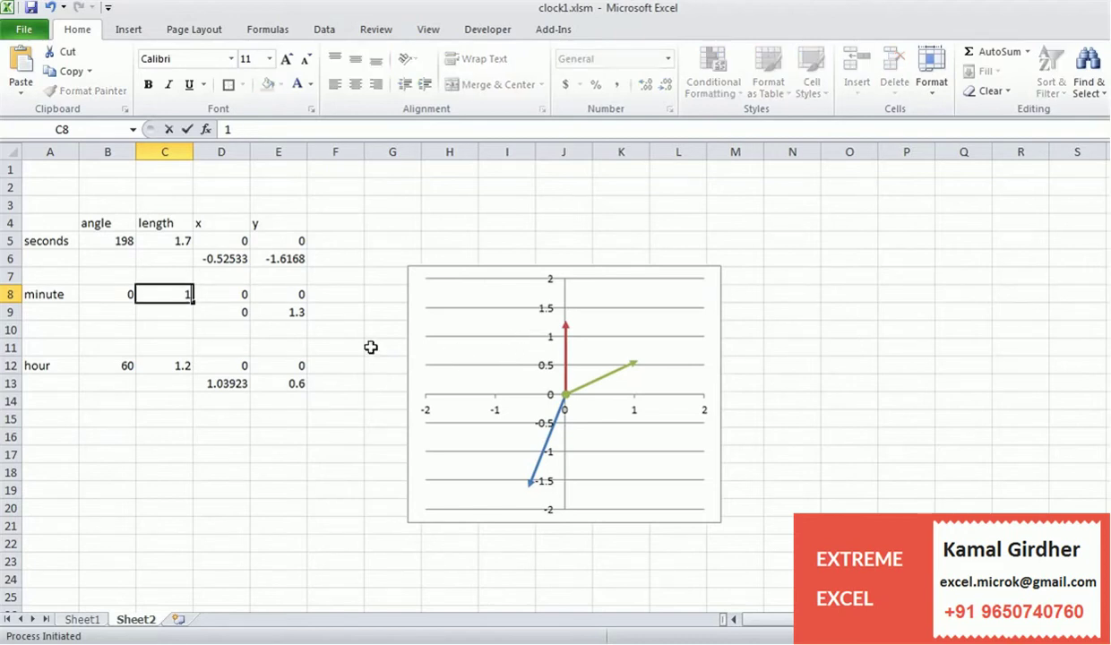
pyautogui.write('.5')
pyautogui.press('Return')
# Step: Set the line width of the hour series in the chart to 4 pt
pyautogui.click(597, 384)
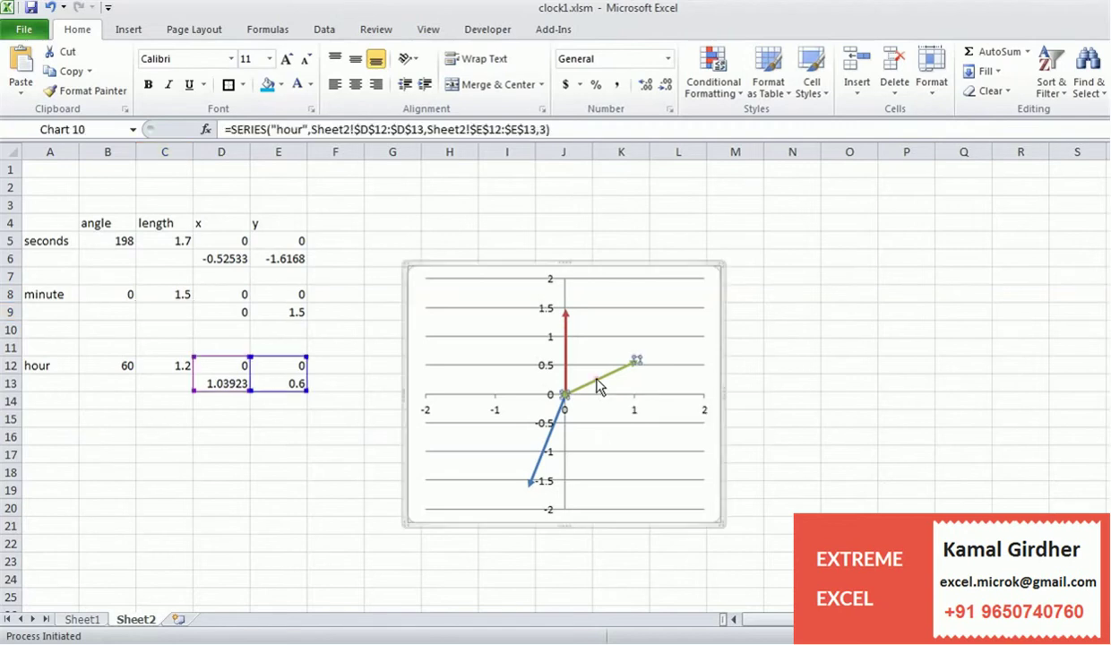
pyautogui.rightClick(598, 384)
pyautogui.click(678, 535)
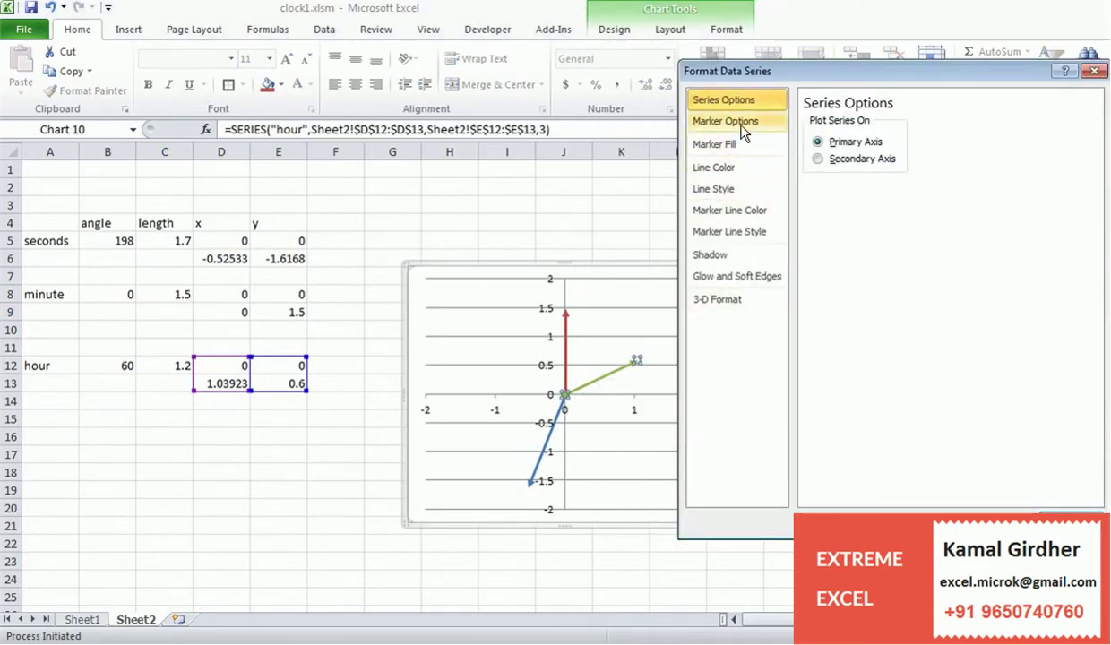
pyautogui.click(728, 168)
pyautogui.click(730, 190)
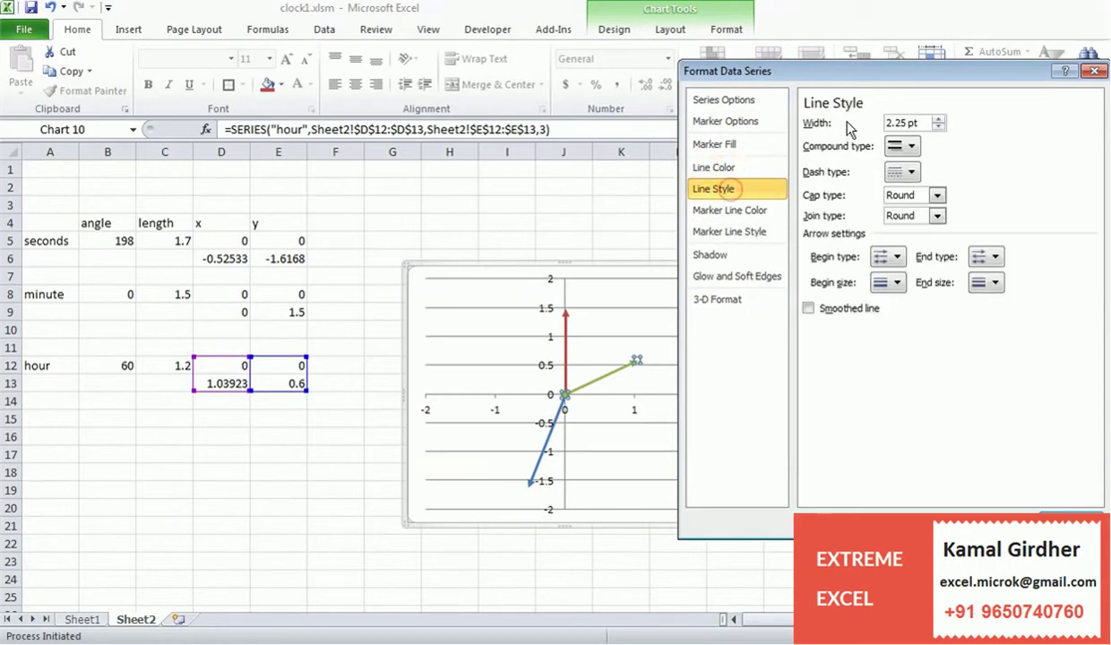
pyautogui.click(939, 120)
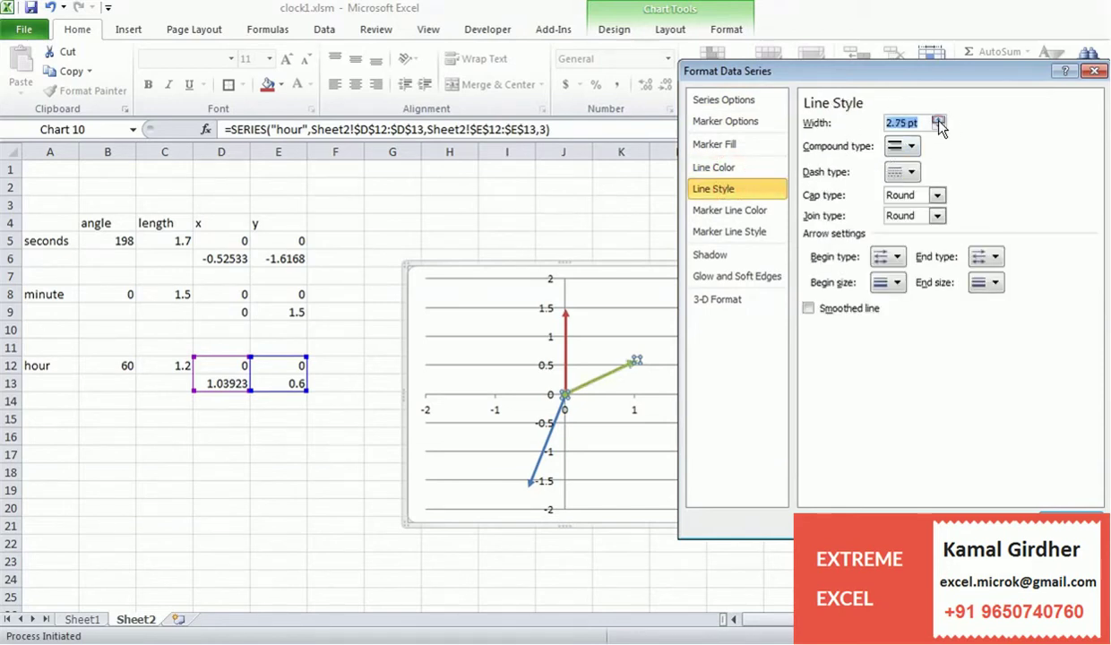
pyautogui.click(939, 120)
pyautogui.click(939, 120)
pyautogui.click(939, 120)
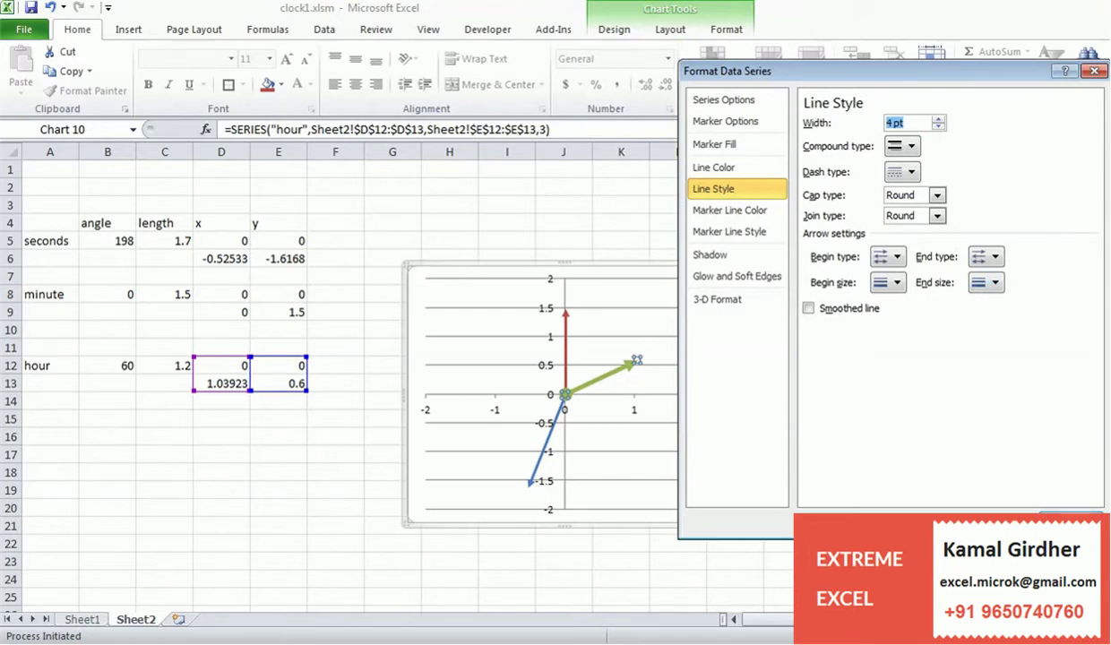
pyautogui.click(1071, 521)
pyautogui.click(849, 455)
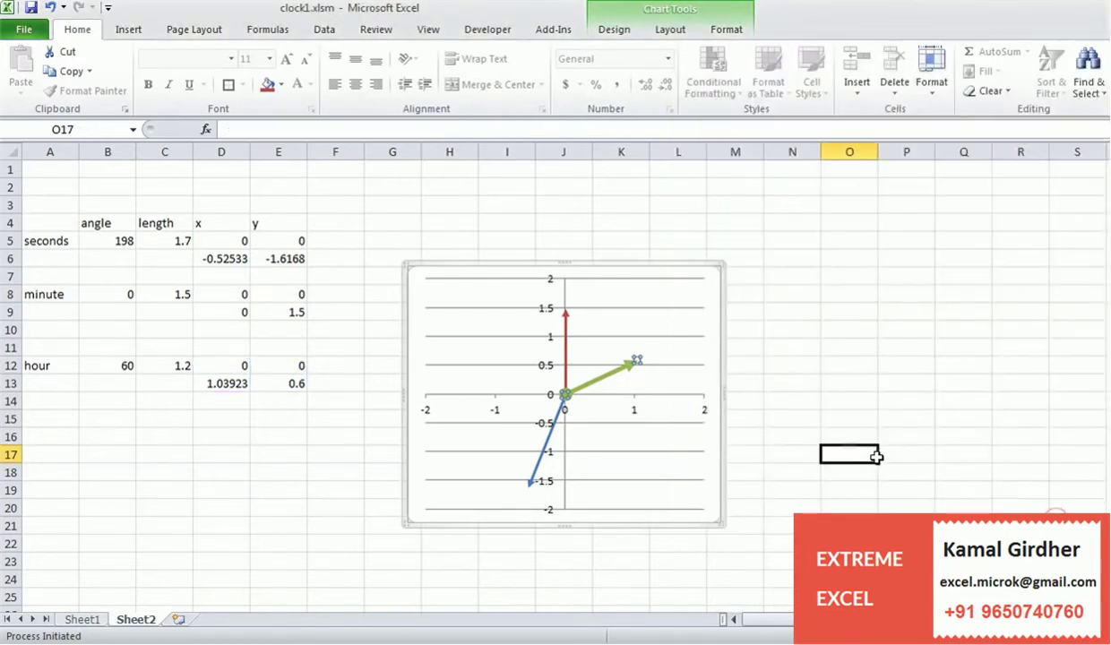
# Step: Set the line width of the minute series in the chart to 3 pt
pyautogui.click(566, 363)
pyautogui.rightClick(567, 367)
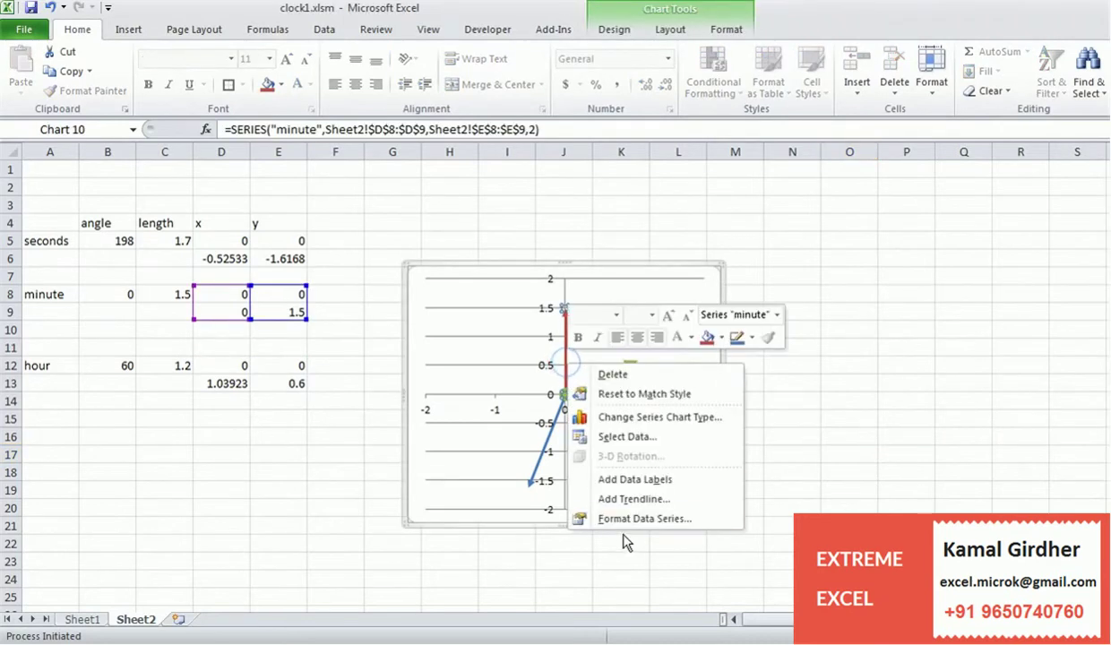
pyautogui.click(618, 517)
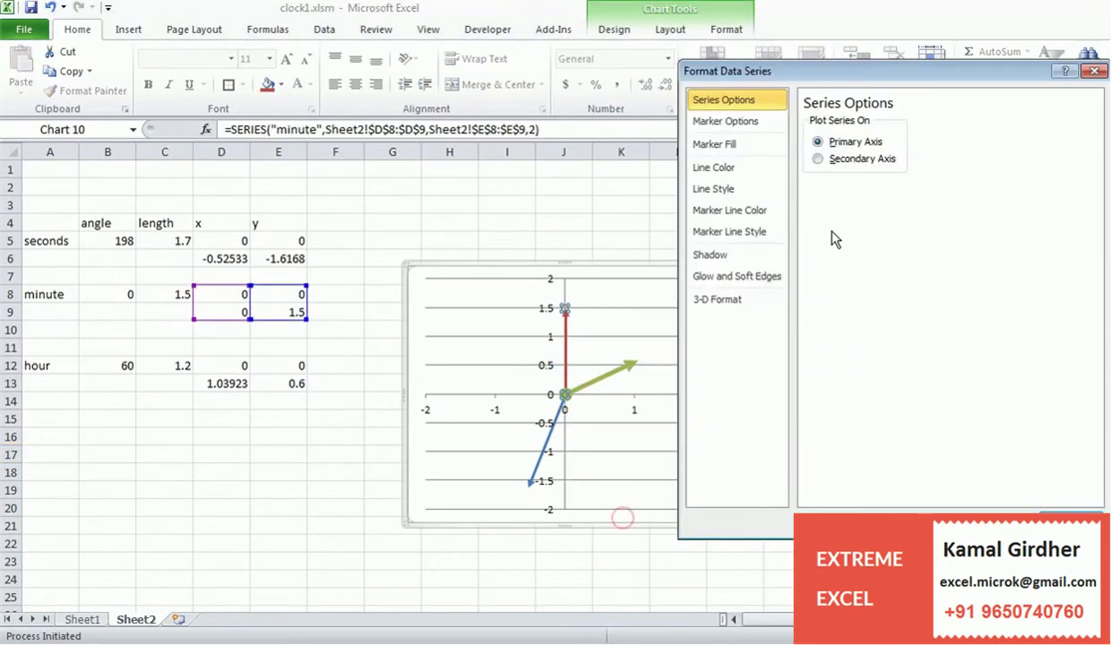
pyautogui.click(717, 188)
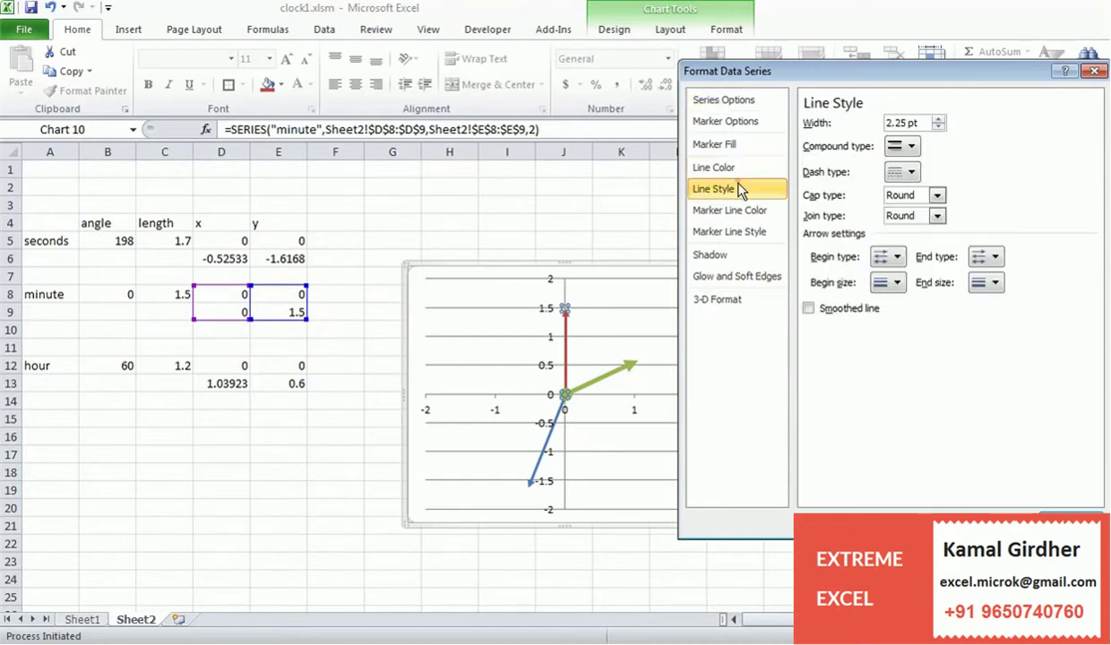
pyautogui.click(938, 120)
pyautogui.click(938, 120)
pyautogui.click(938, 119)
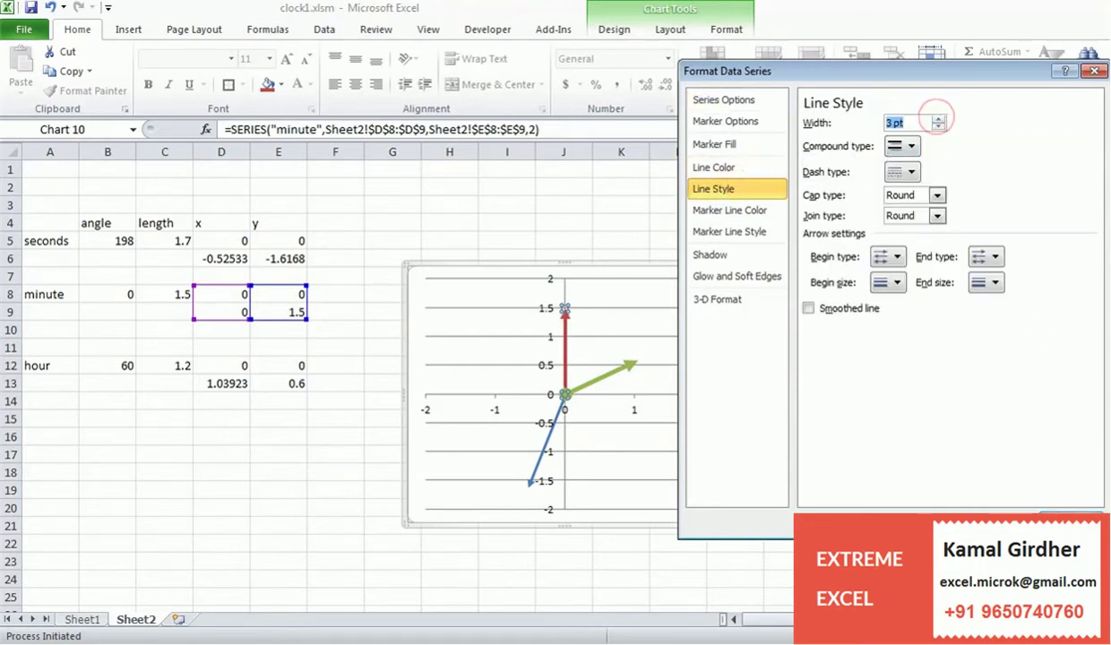
pyautogui.click(1071, 525)
pyautogui.click(773, 511)
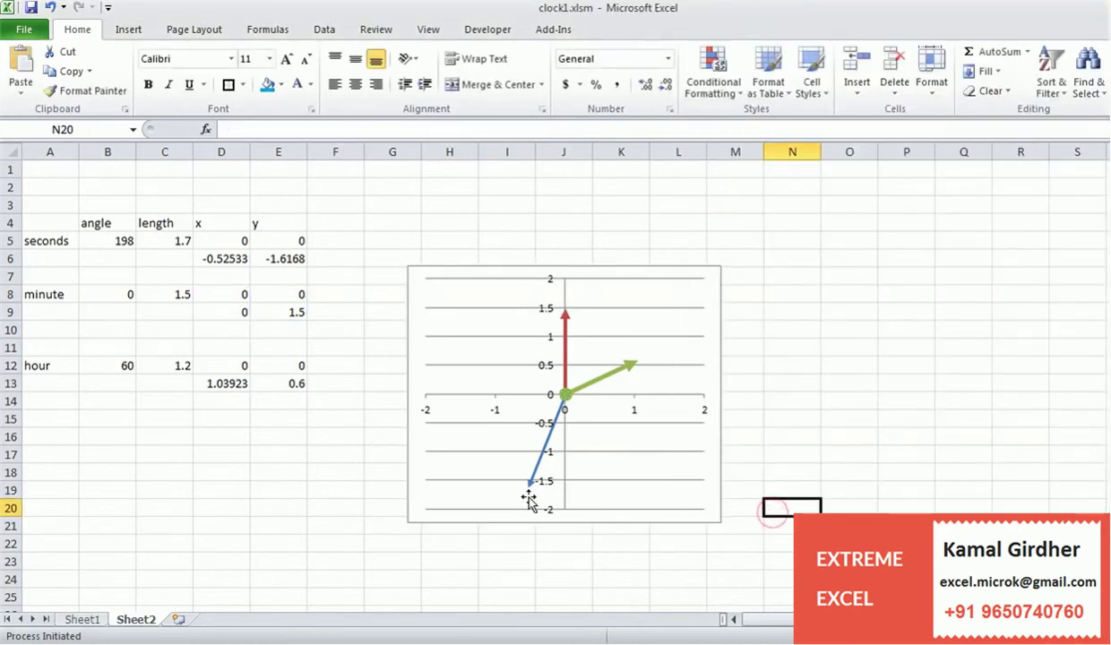
# Step: Delete the horizontal and vertical axes from the clock chart
pyautogui.click(634, 410)
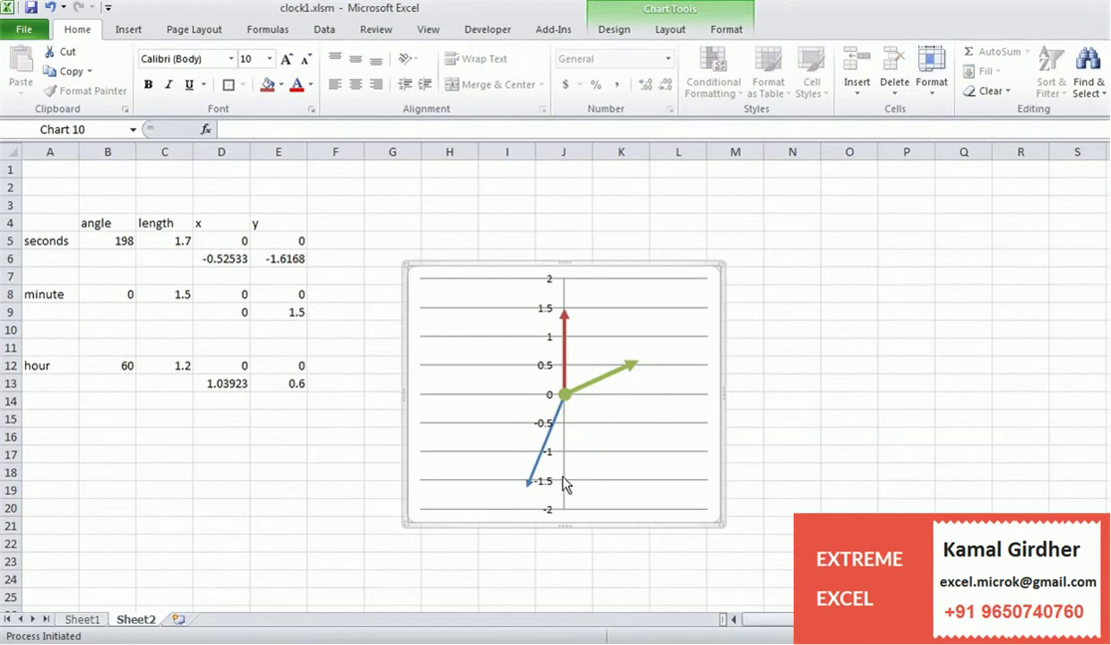
pyautogui.click(547, 513)
pyautogui.press('Delete')
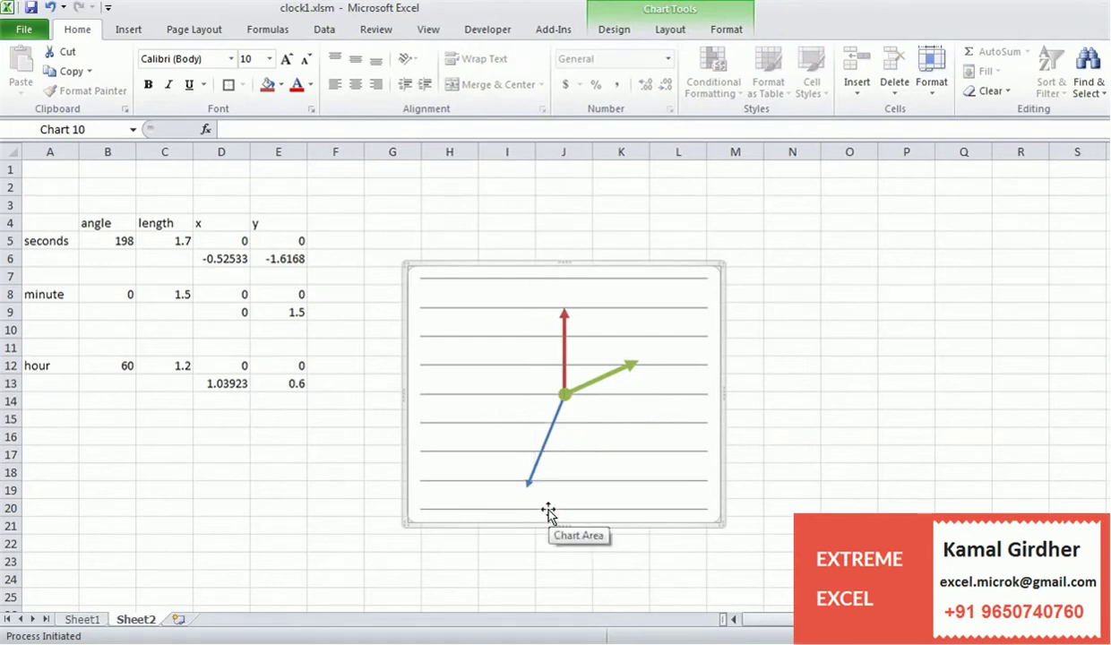